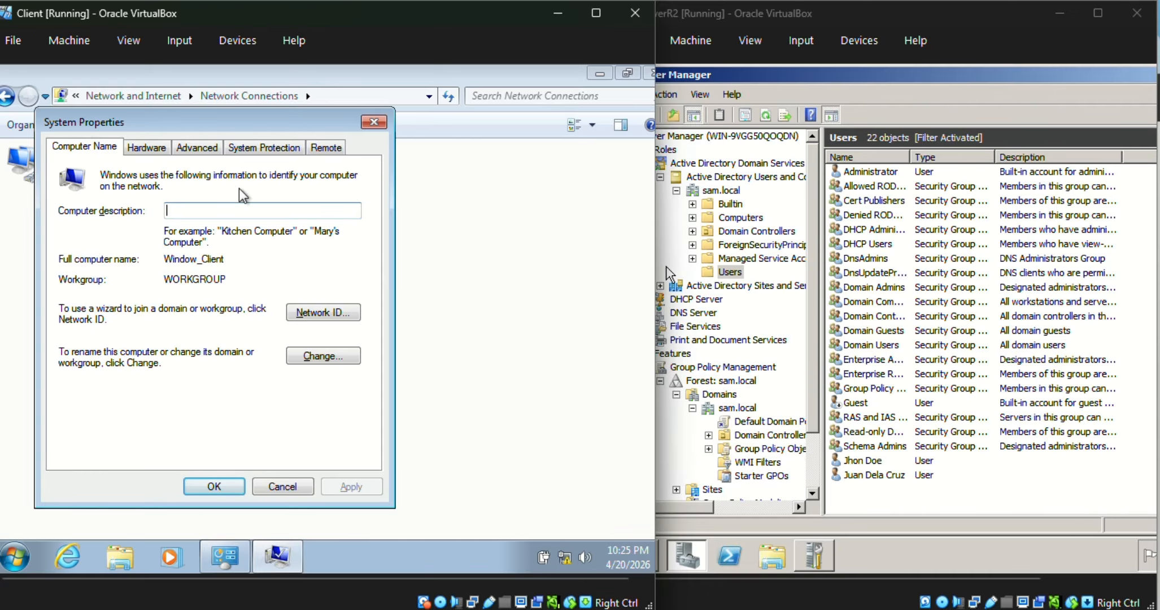
Step: Open the computer name and domain change dialog and set the computer to be a member of a domain
{"action": "left_click", "coordinate": [296, 356]}
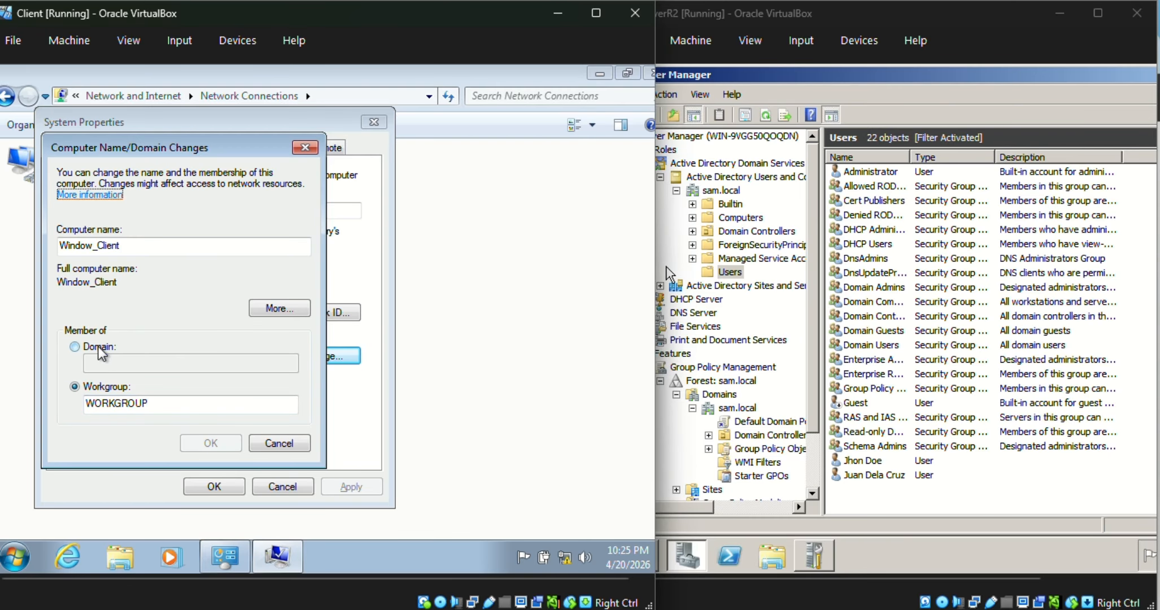
{"action": "left_click_drag", "start_coordinate": [189, 149], "coordinate": [275, 159]}
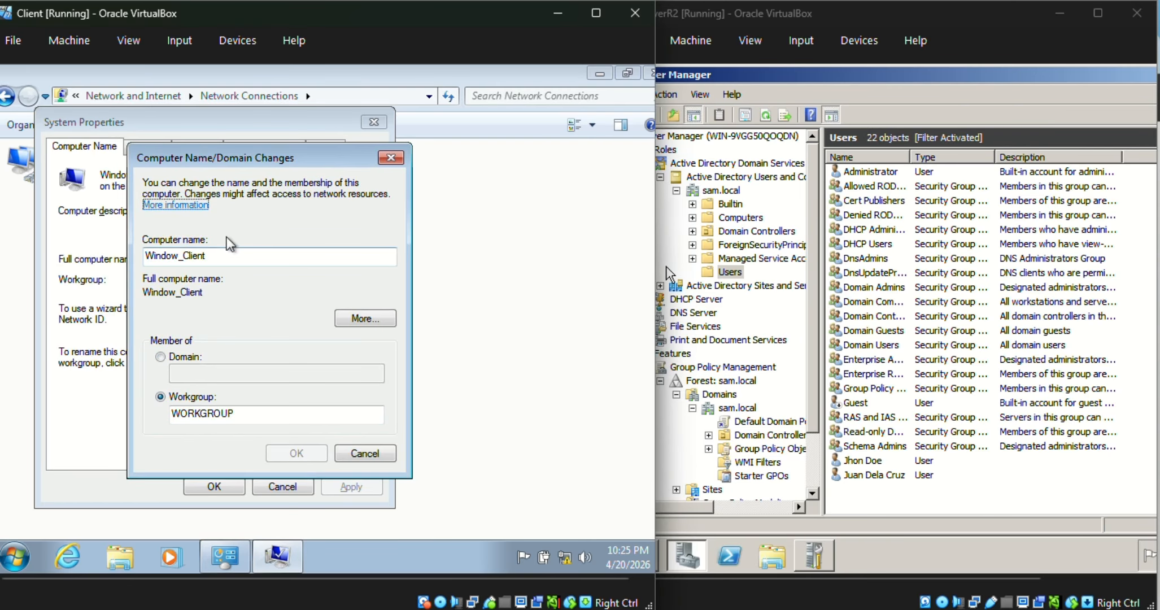
{"action": "left_click", "coordinate": [185, 357]}
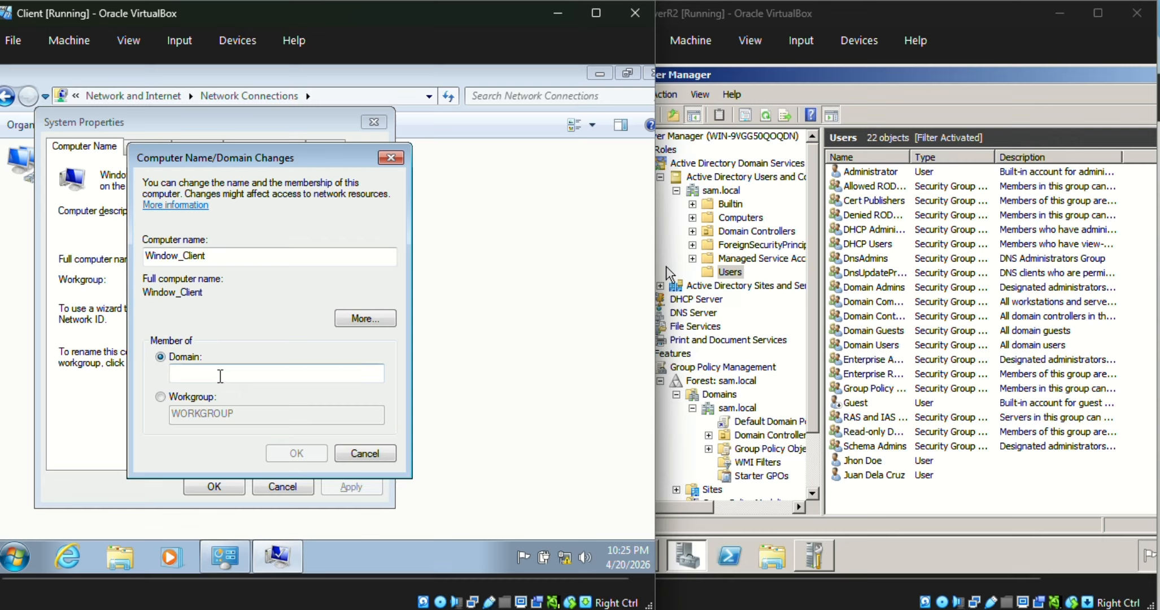
{"action": "left_click", "coordinate": [190, 397]}
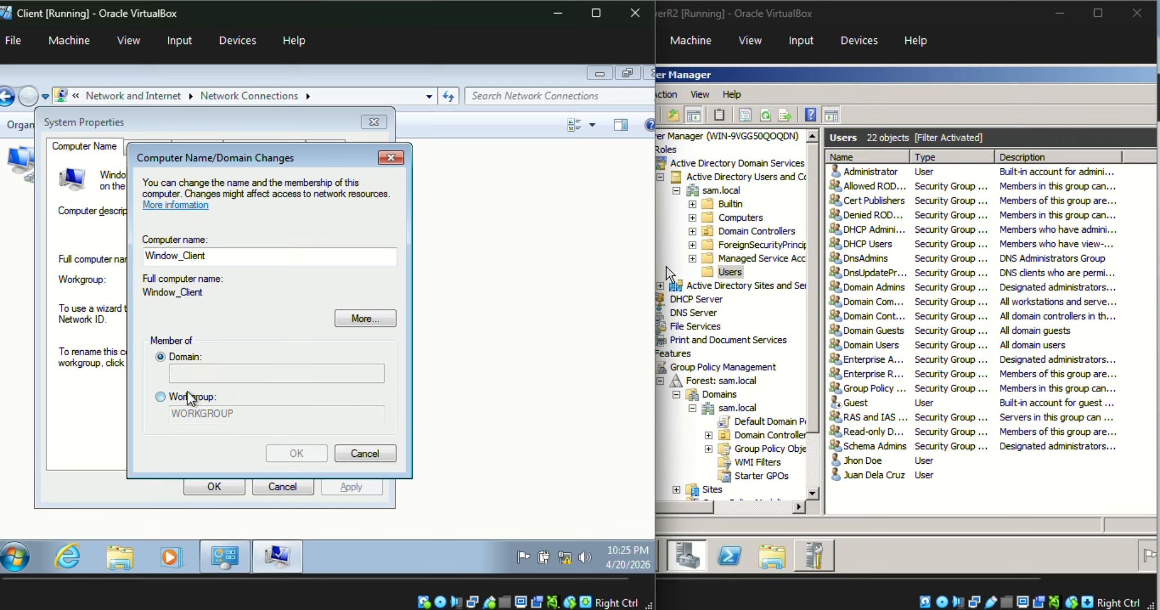
{"action": "left_click", "coordinate": [181, 359]}
{"action": "left_click", "coordinate": [190, 399]}
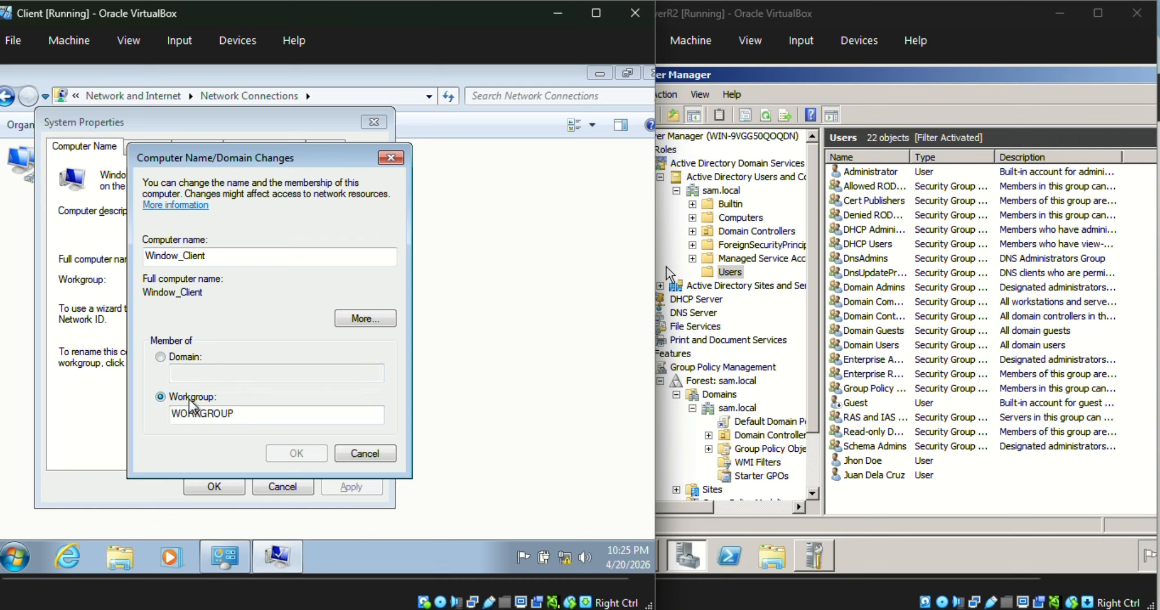
{"action": "left_click", "coordinate": [181, 358]}
{"action": "left_click", "coordinate": [204, 374]}
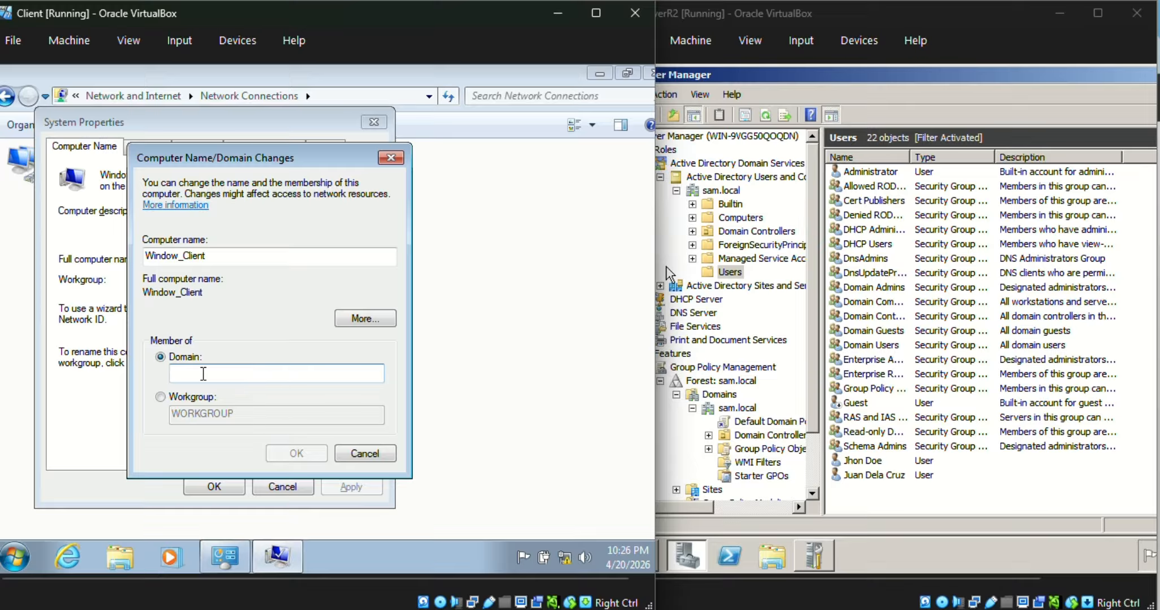
Step: Enter sam.local as the domain and confirm, accepting the non-standard computer name
{"action": "type", "text": "lo"}
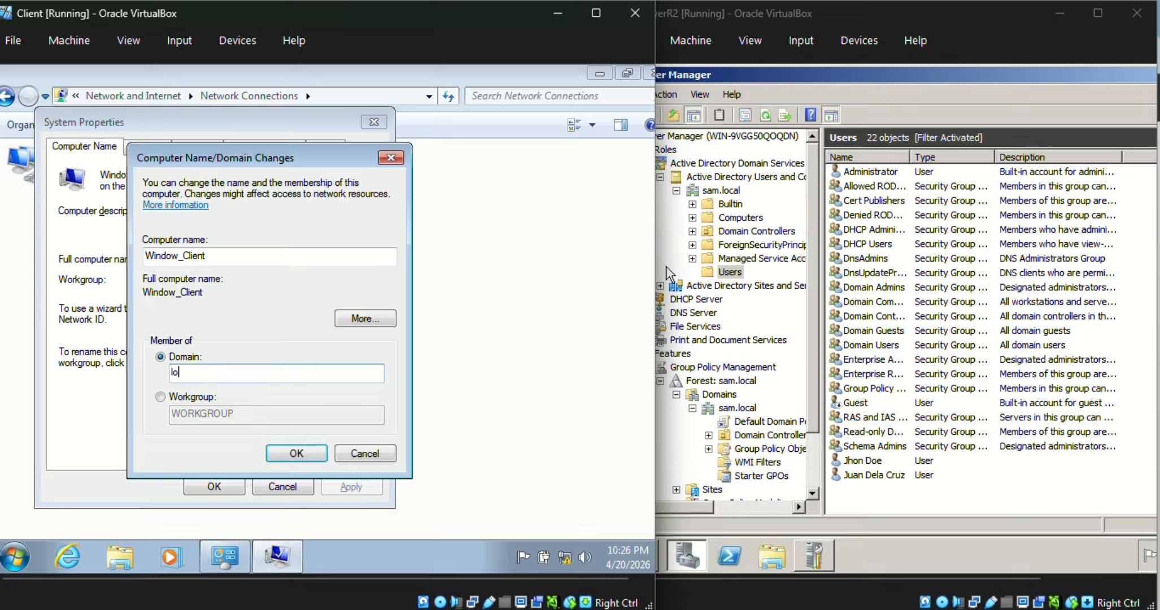
{"action": "key", "text": "BackSpace"}
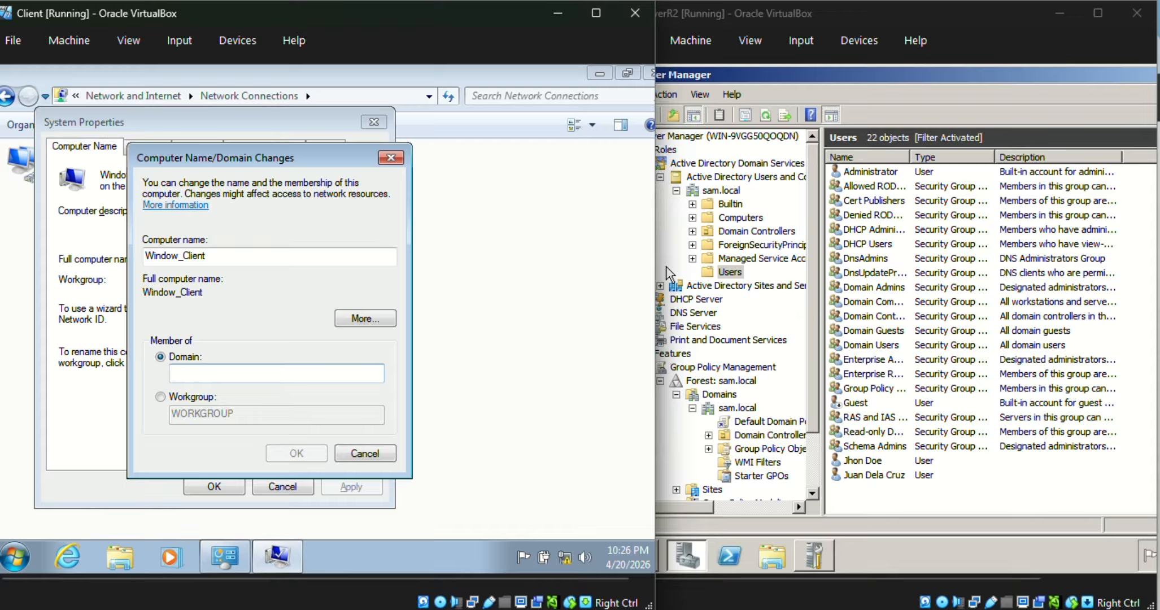
{"action": "type", "text": "sam.local"}
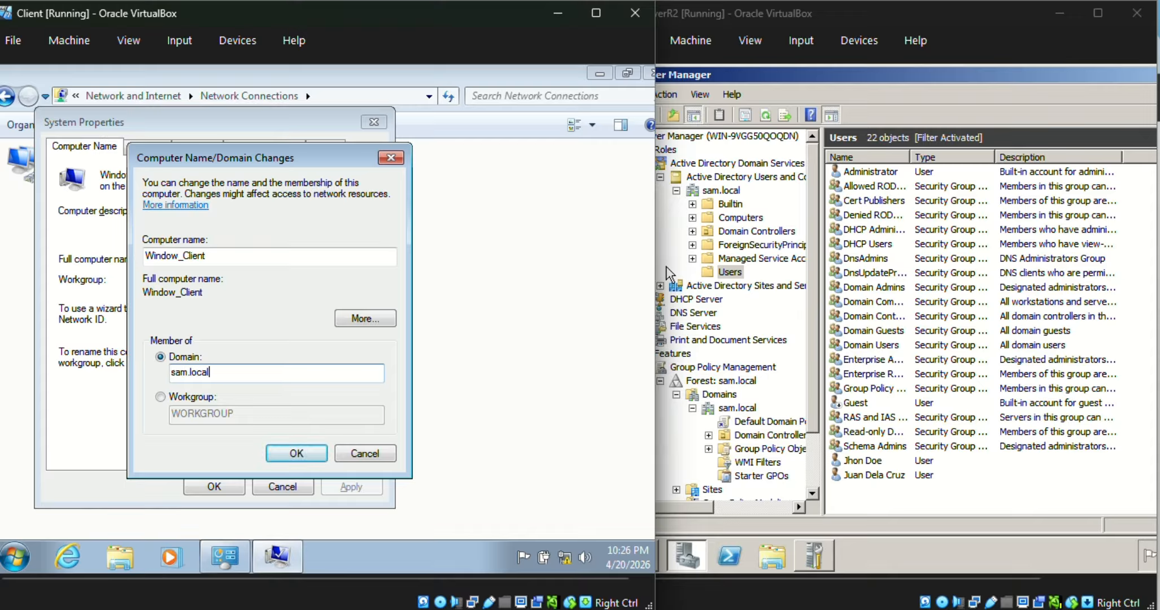
{"action": "left_click", "coordinate": [282, 452]}
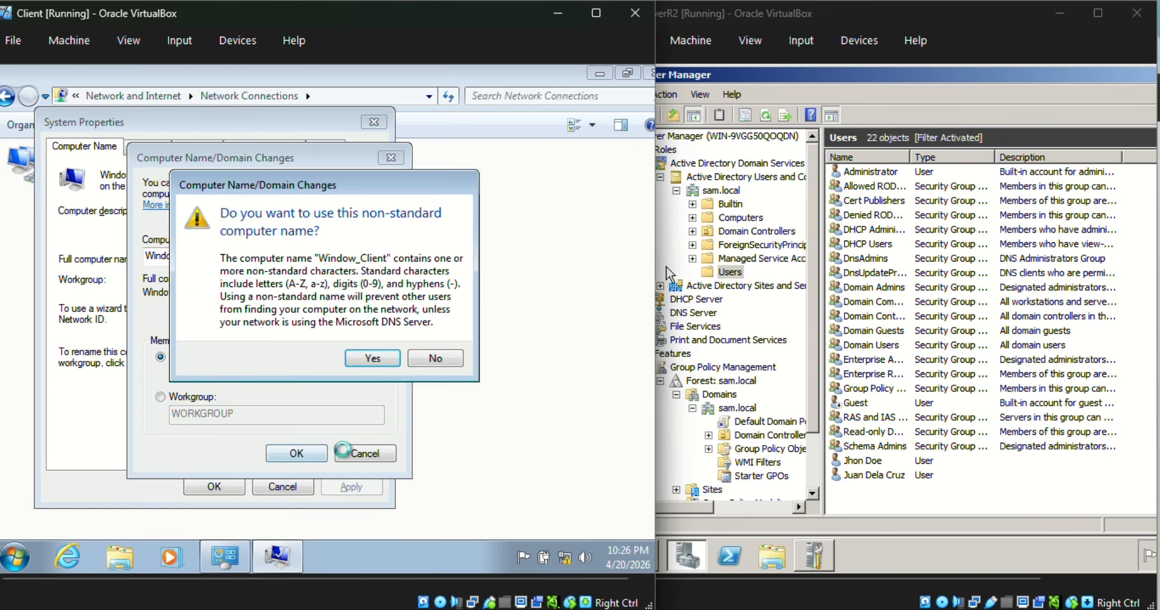
{"action": "left_click", "coordinate": [371, 358]}
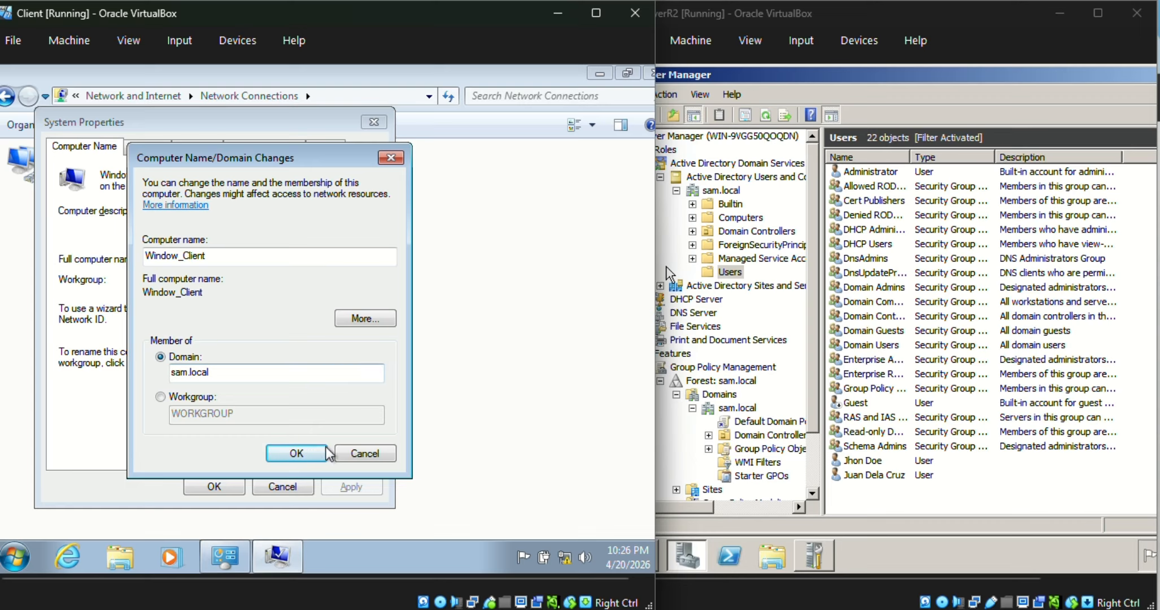
{"action": "left_click", "coordinate": [297, 453]}
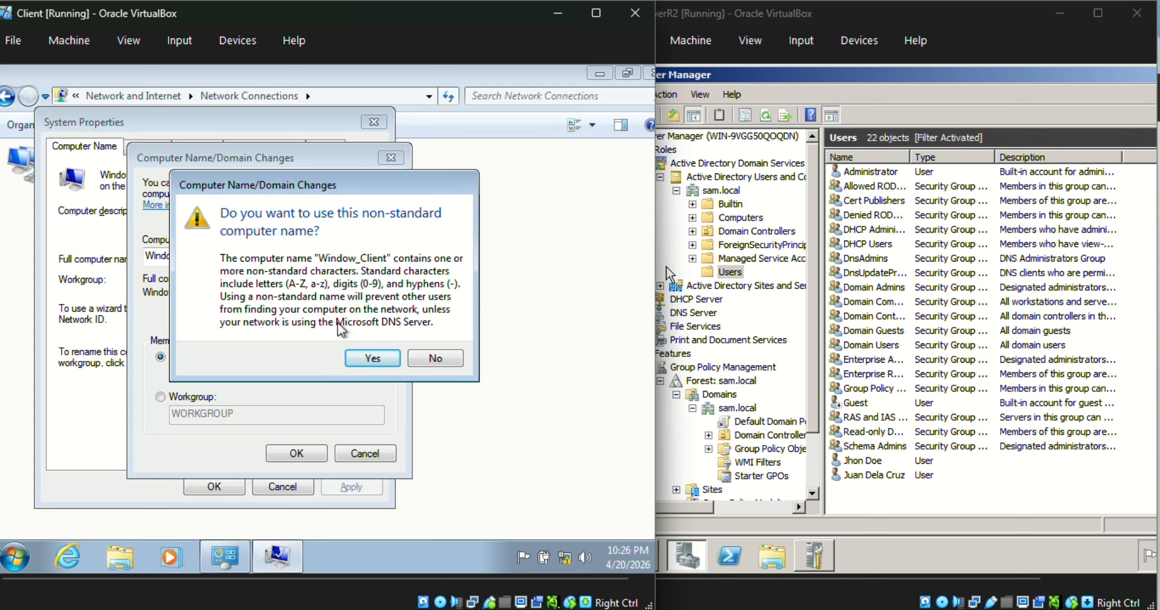
{"action": "left_click", "coordinate": [371, 358]}
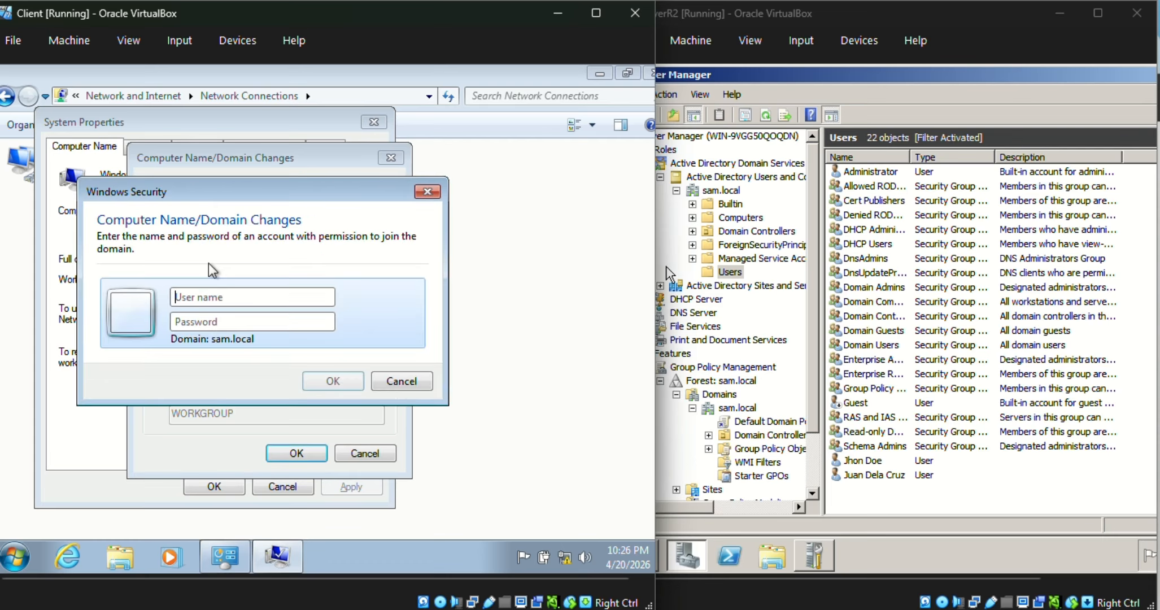
Step: Try to authorize the domain join with the domain user's name and account password, dismissing the resulting error
{"action": "left_click_drag", "start_coordinate": [288, 197], "coordinate": [431, 235]}
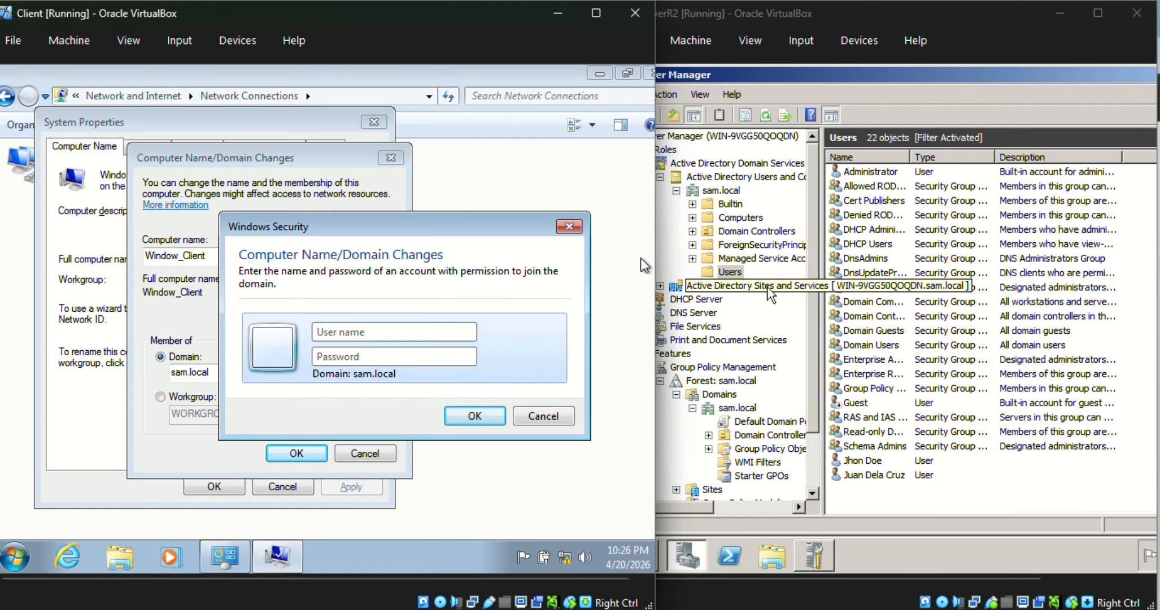
{"action": "left_click", "coordinate": [450, 331]}
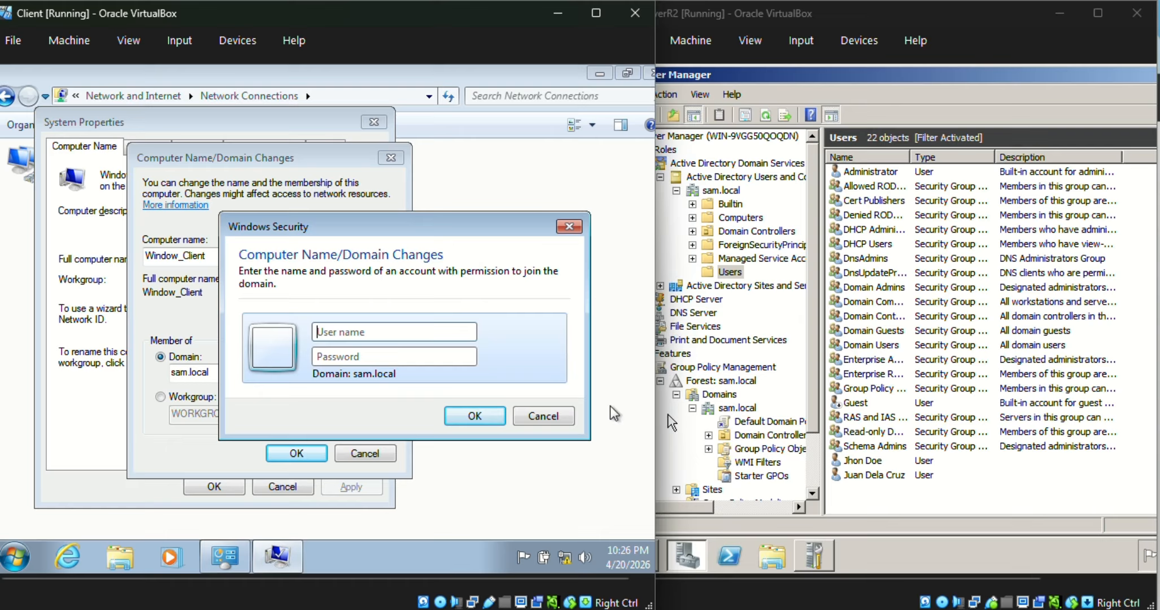
{"action": "type", "text": "johin"}
{"action": "key", "text": "BackSpace"}
{"action": "key", "text": "BackSpace"}
{"action": "key", "text": "BackSpace"}
{"action": "key", "text": "BackSpace"}
{"action": "type", "text": "homdi"}
{"action": "key", "text": "BackSpace"}
{"action": "type", "text": "ow"}
{"action": "left_click", "coordinate": [360, 352]}
{"action": "type", "text": "admin@123"}
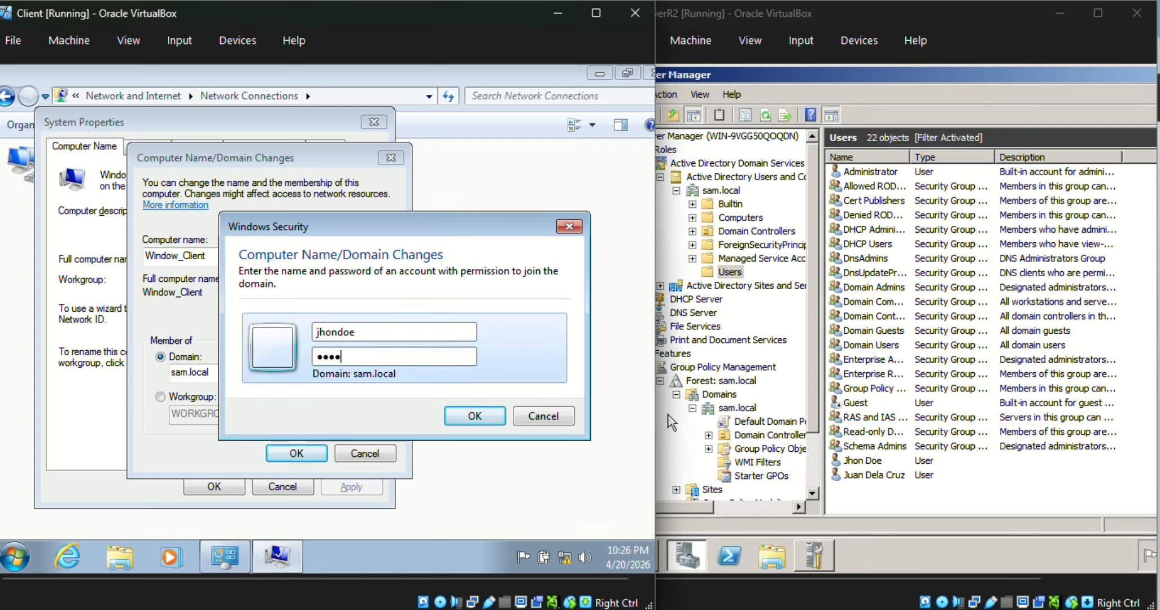
{"action": "type", "text": "456"}
{"action": "left_click", "coordinate": [493, 423]}
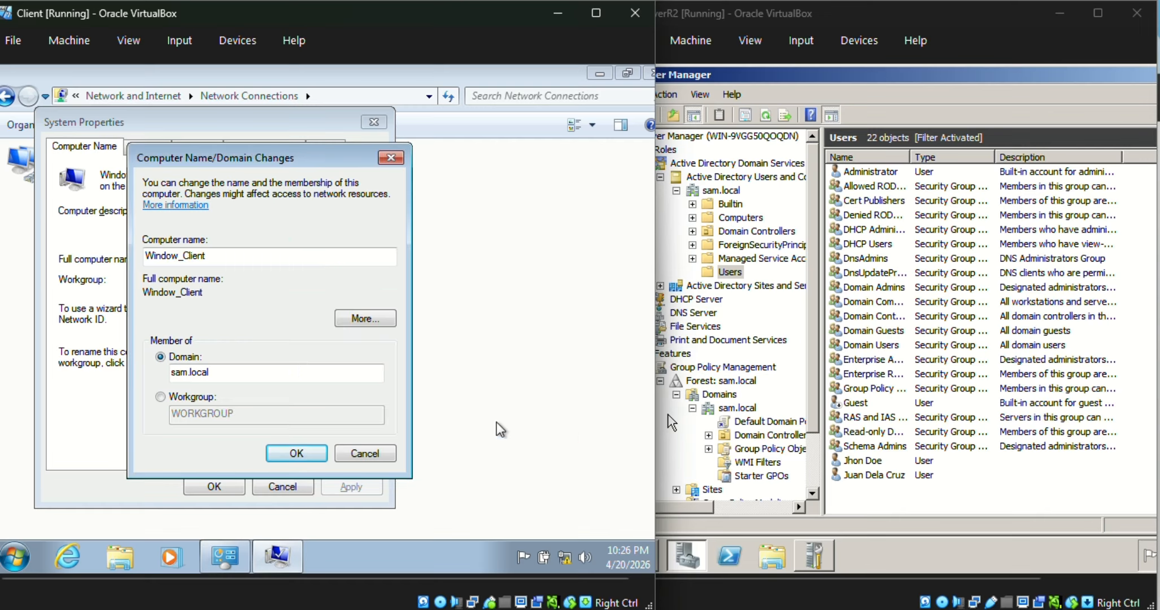
{"action": "mouse_move", "coordinate": [565, 561]}
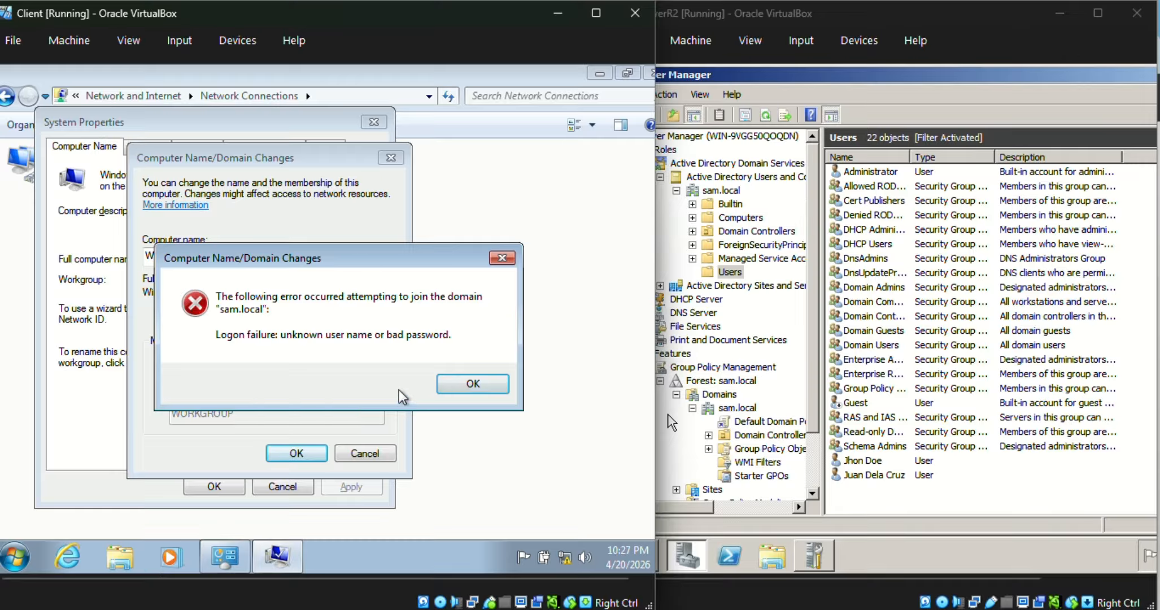
{"action": "left_click", "coordinate": [475, 384]}
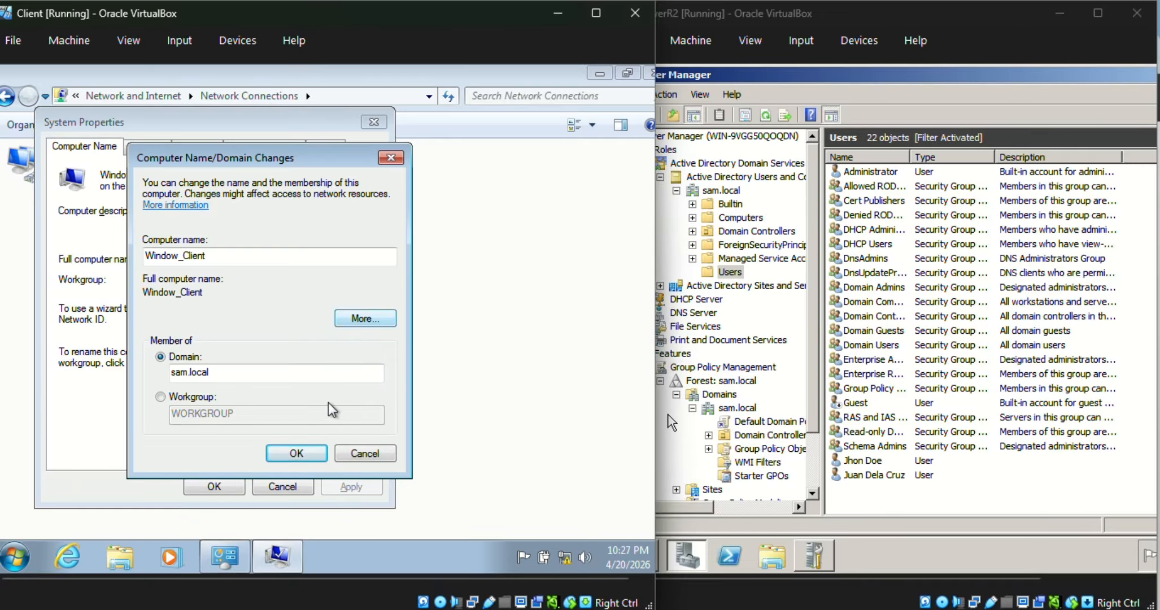
Step: Retry the domain join, entering the domain user's name and the account password, and confirm
{"action": "left_click", "coordinate": [362, 362]}
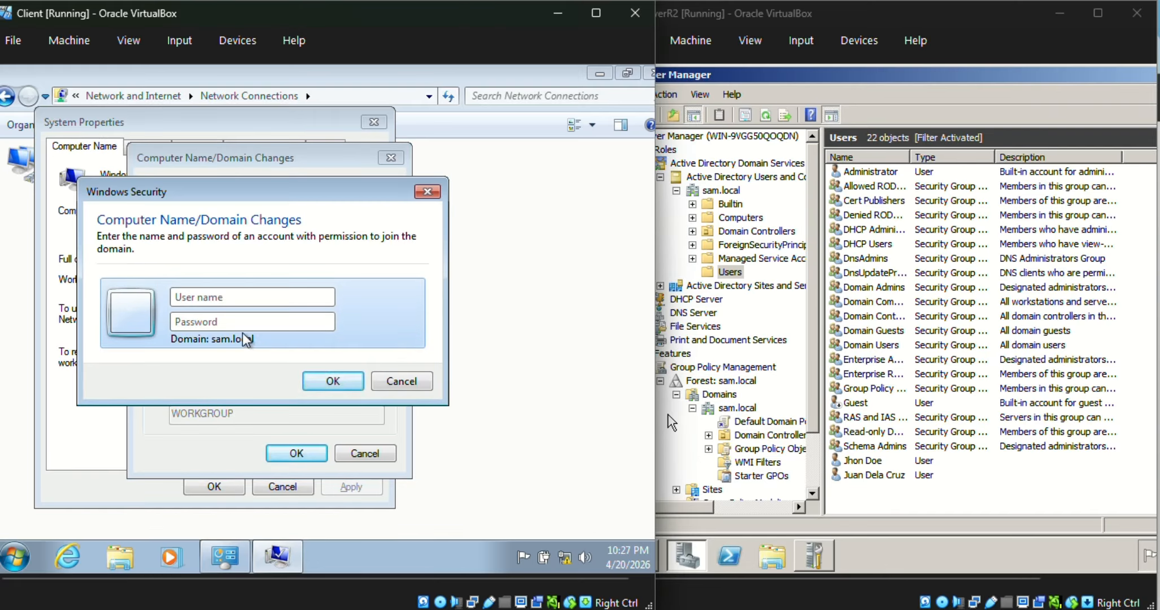
{"action": "type", "text": "sa"}
{"action": "key", "text": "BackSpace"}
{"action": "type", "text": "jhondoe"}
{"action": "left_click", "coordinate": [204, 321]}
{"action": "key", "text": "Caps_Lock"}
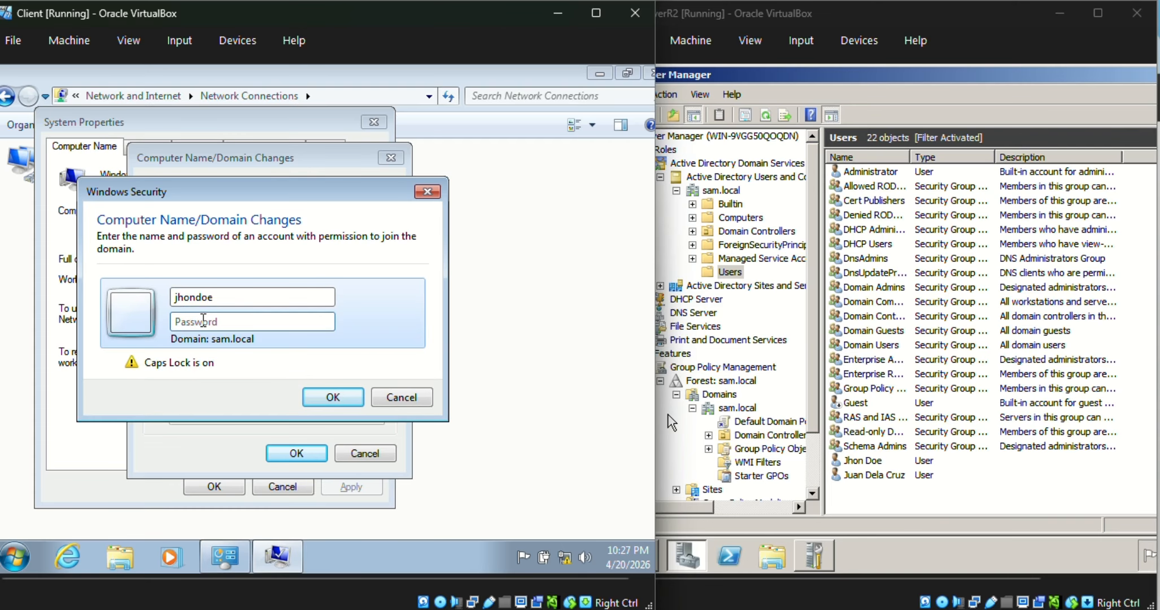
{"action": "type", "text": "●"}
{"action": "key", "text": "Caps_Lock"}
{"action": "type", "text": "●●●"}
{"action": "key", "text": "Caps_Lock"}
{"action": "type", "text": "●"}
{"action": "key", "text": "Caps_Lock"}
{"action": "type", "text": "●●●●●●"}
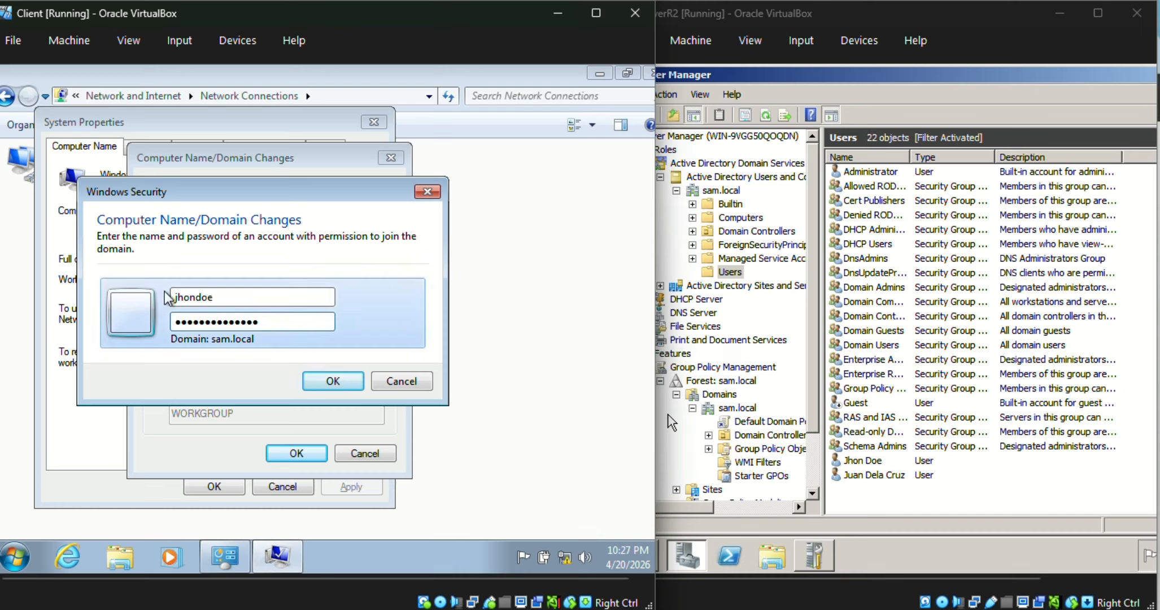
{"action": "left_click", "coordinate": [333, 381]}
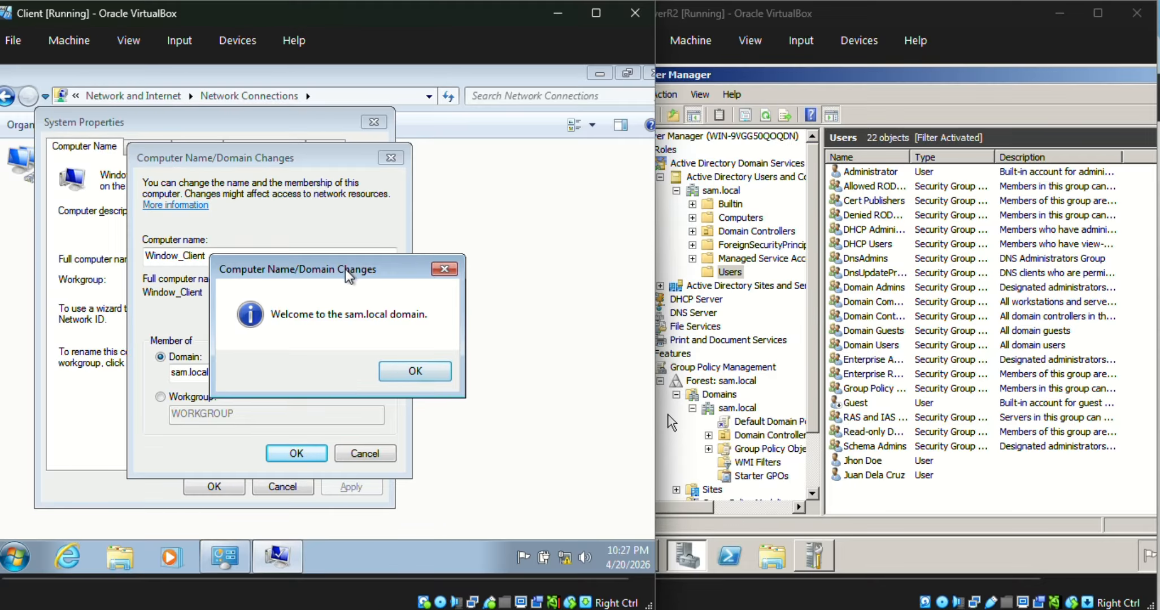
Step: Acknowledge the welcome to the sam.local domain and the restart-required notice
{"action": "left_click_drag", "start_coordinate": [345, 269], "coordinate": [344, 242]}
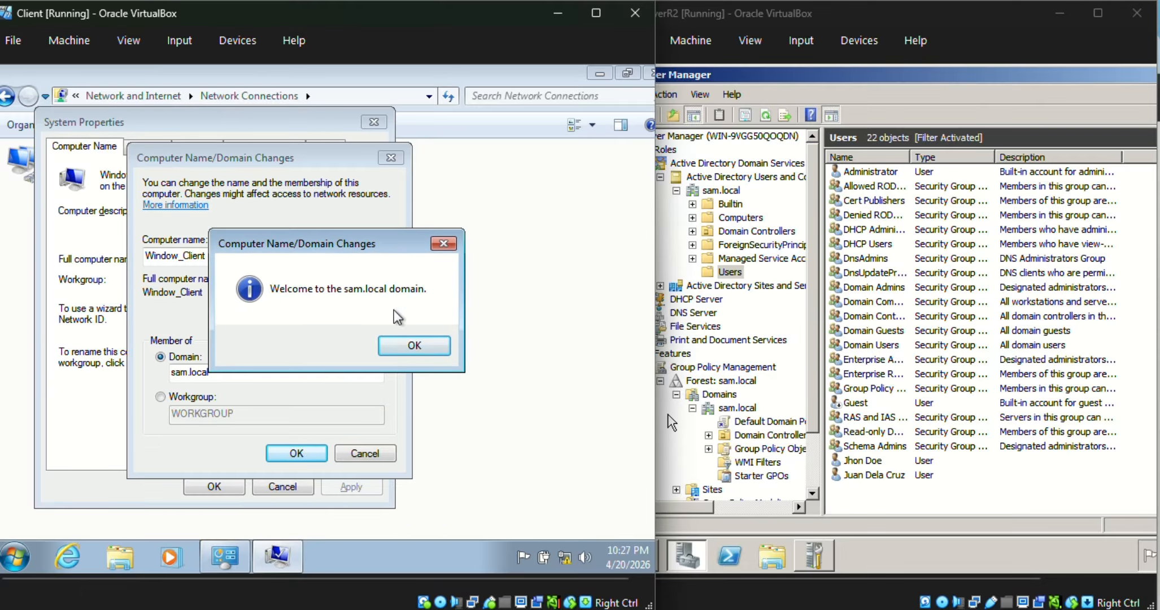
{"action": "left_click", "coordinate": [415, 344]}
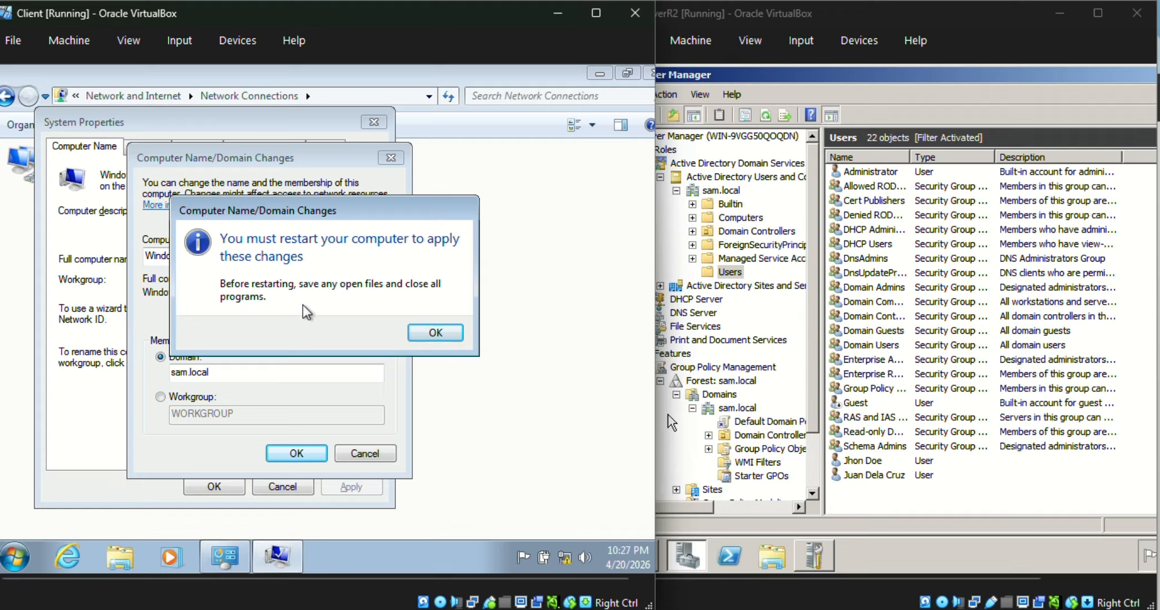
{"action": "left_click", "coordinate": [439, 334]}
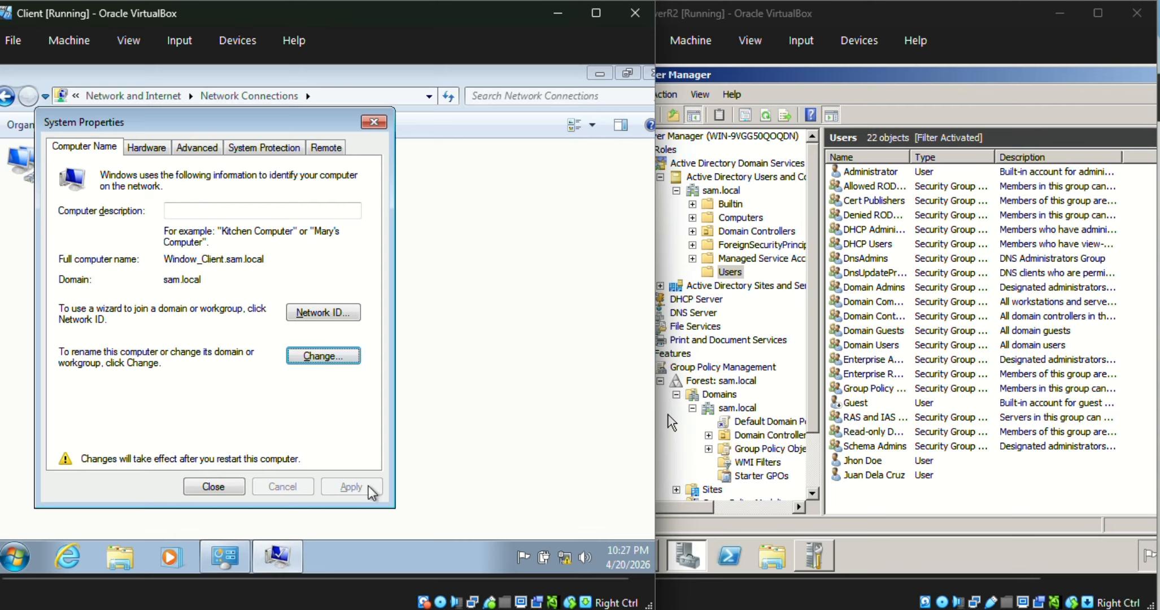
Step: Close System Properties and choose to restart the client computer now
{"action": "left_click", "coordinate": [373, 124]}
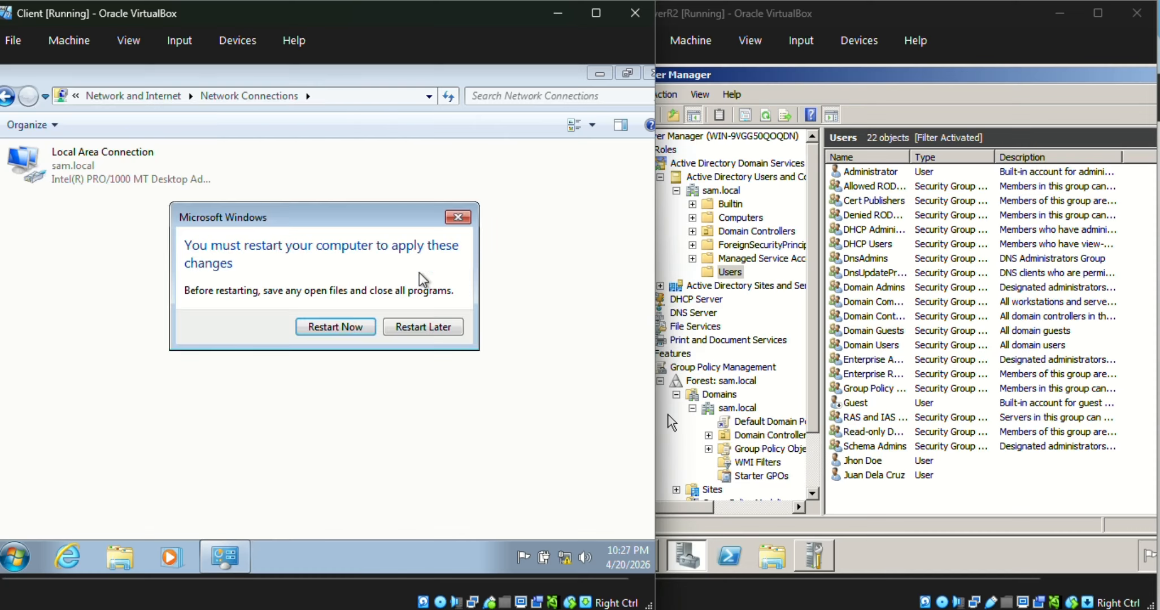
{"action": "left_click", "coordinate": [336, 327]}
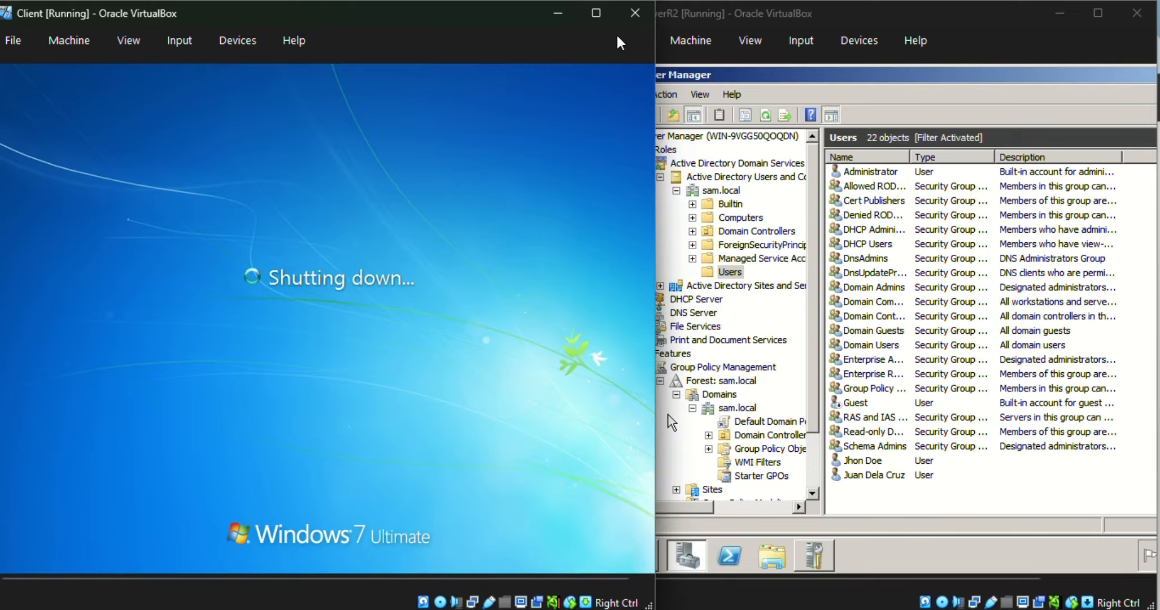
Step: Send Ctrl+Alt+Delete to the restarted client VM using the soft keyboard to reach the logon screen, and close the soft keyboard
{"action": "left_click", "coordinate": [671, 422]}
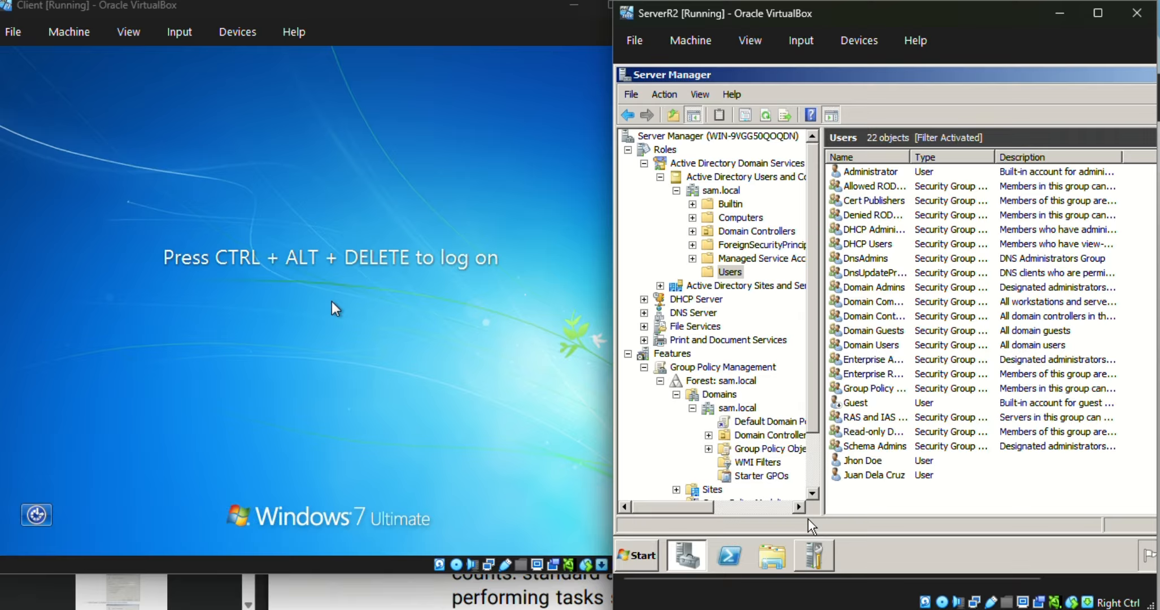
{"action": "left_click", "coordinate": [601, 46]}
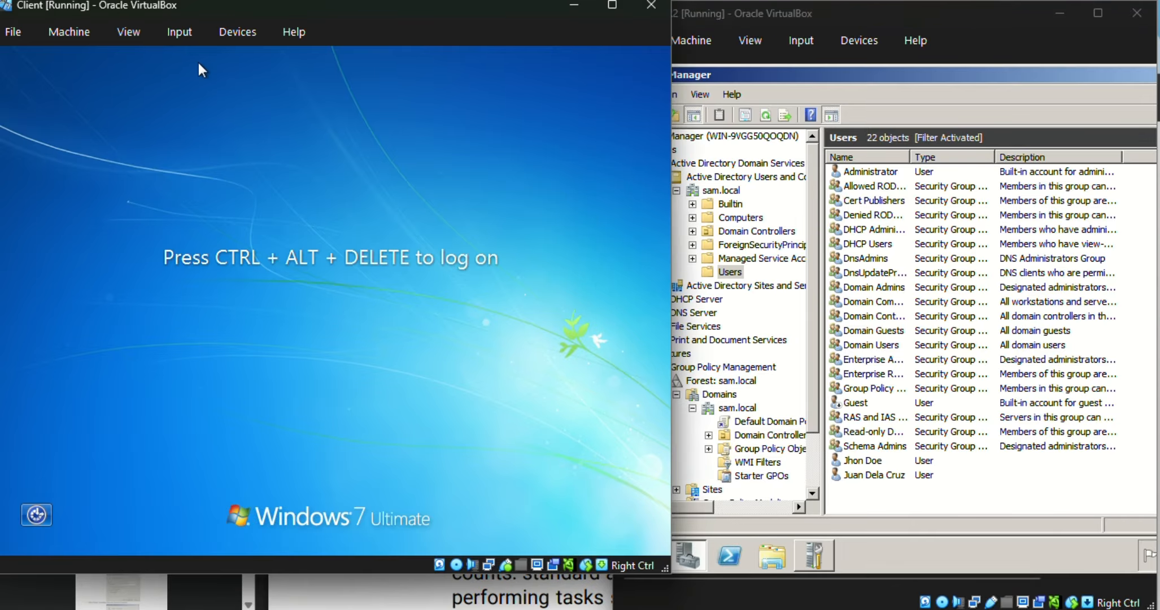
{"action": "left_click", "coordinate": [222, 35]}
{"action": "mouse_move", "coordinate": [190, 36]}
{"action": "mouse_move", "coordinate": [204, 59]}
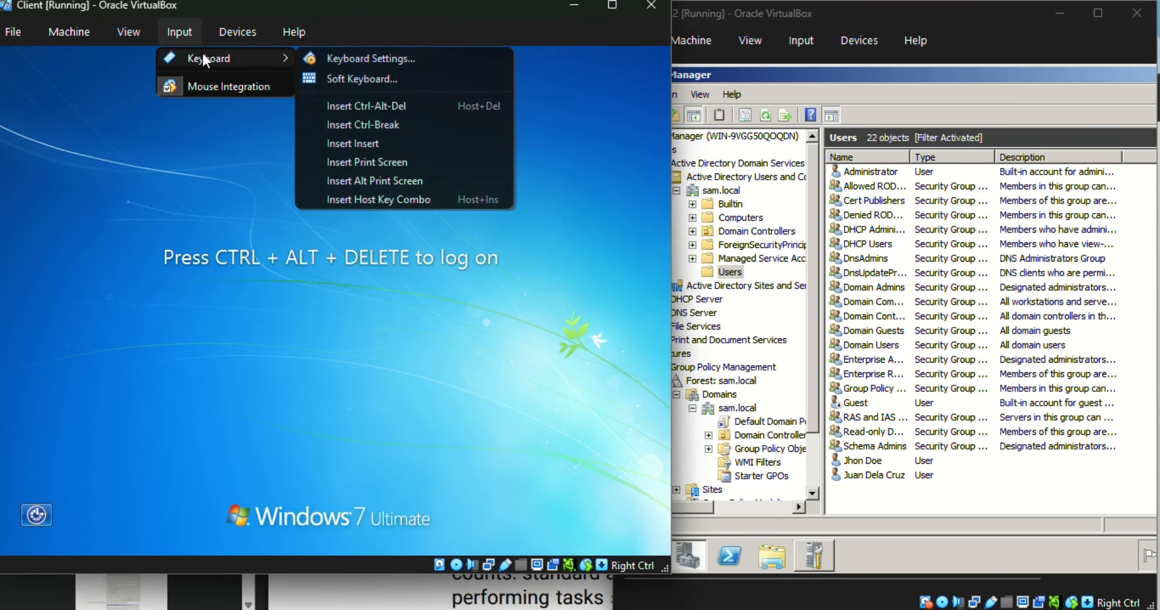
{"action": "left_click", "coordinate": [362, 78]}
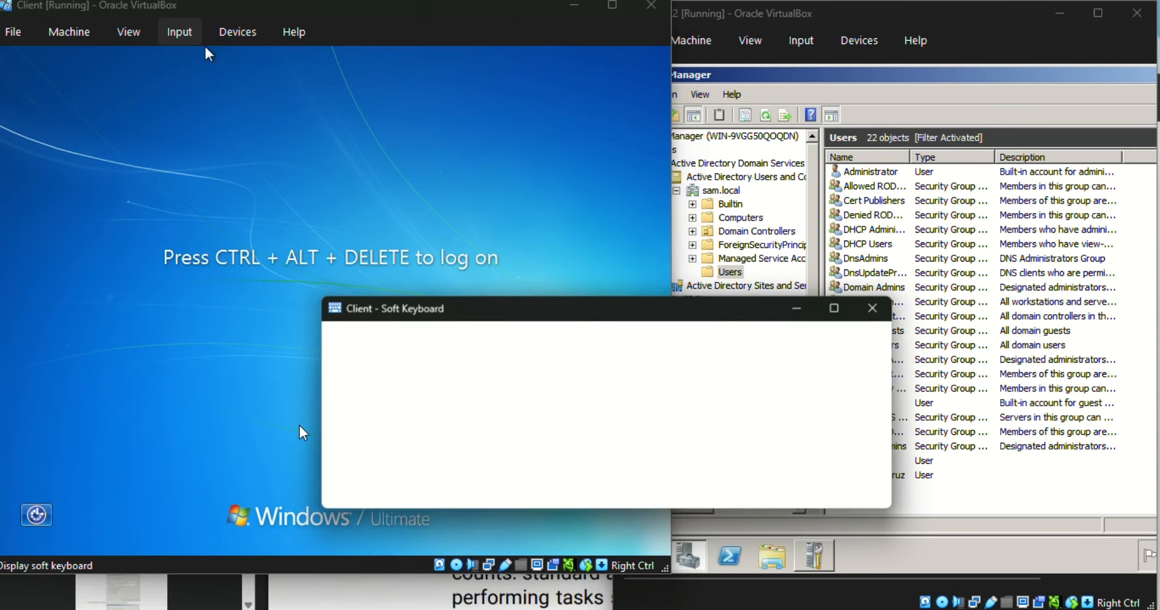
{"action": "left_click", "coordinate": [356, 472]}
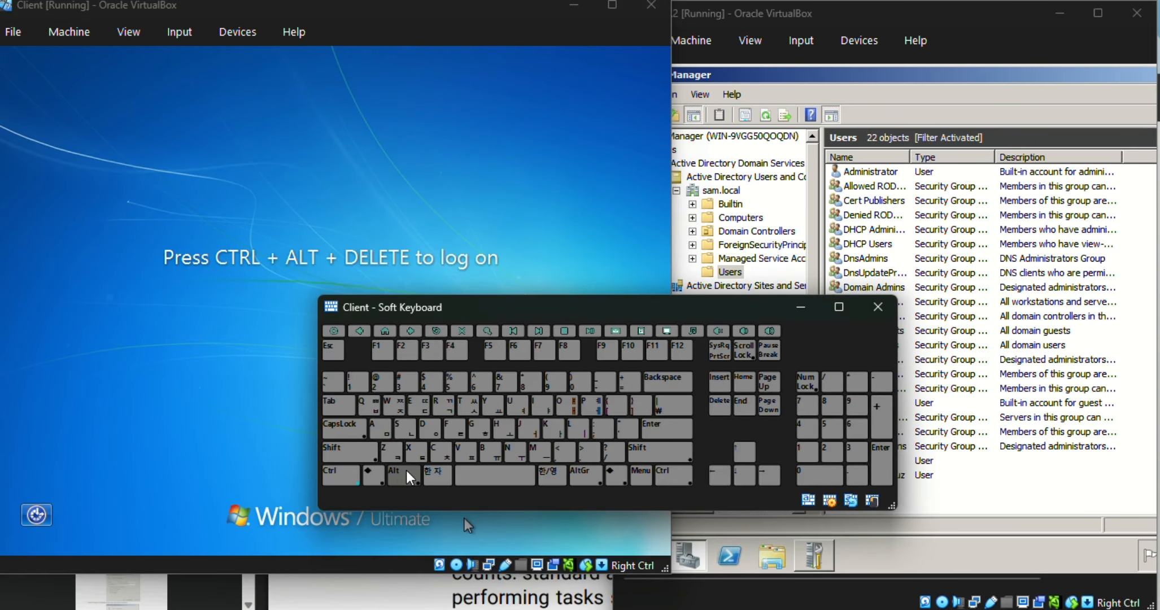
{"action": "left_click", "coordinate": [408, 476]}
{"action": "left_click", "coordinate": [720, 402]}
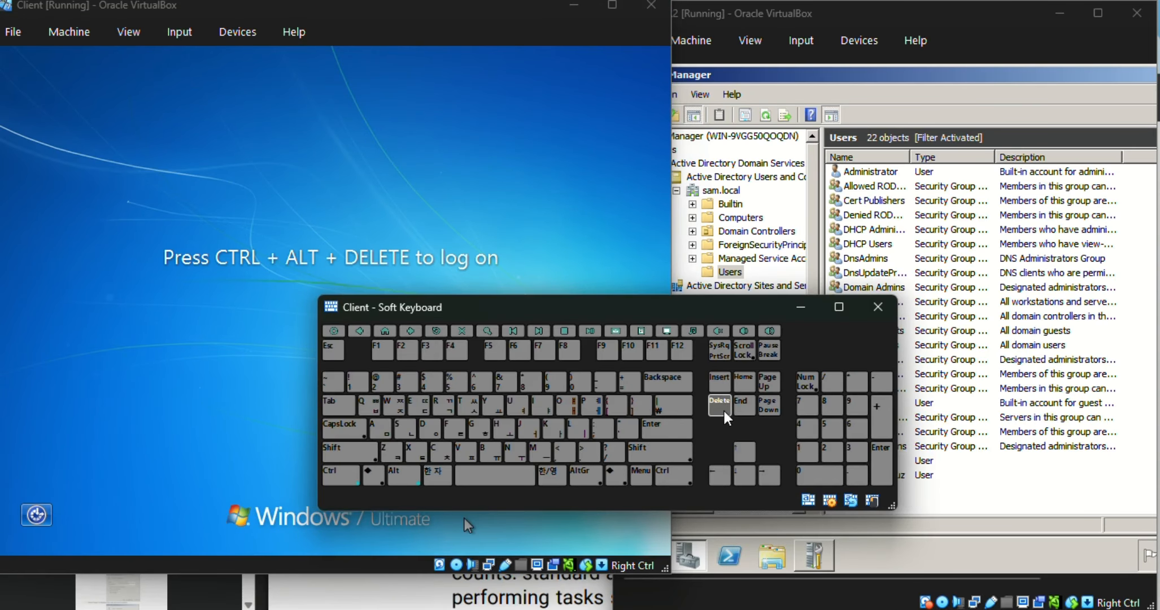
{"action": "left_click", "coordinate": [878, 306]}
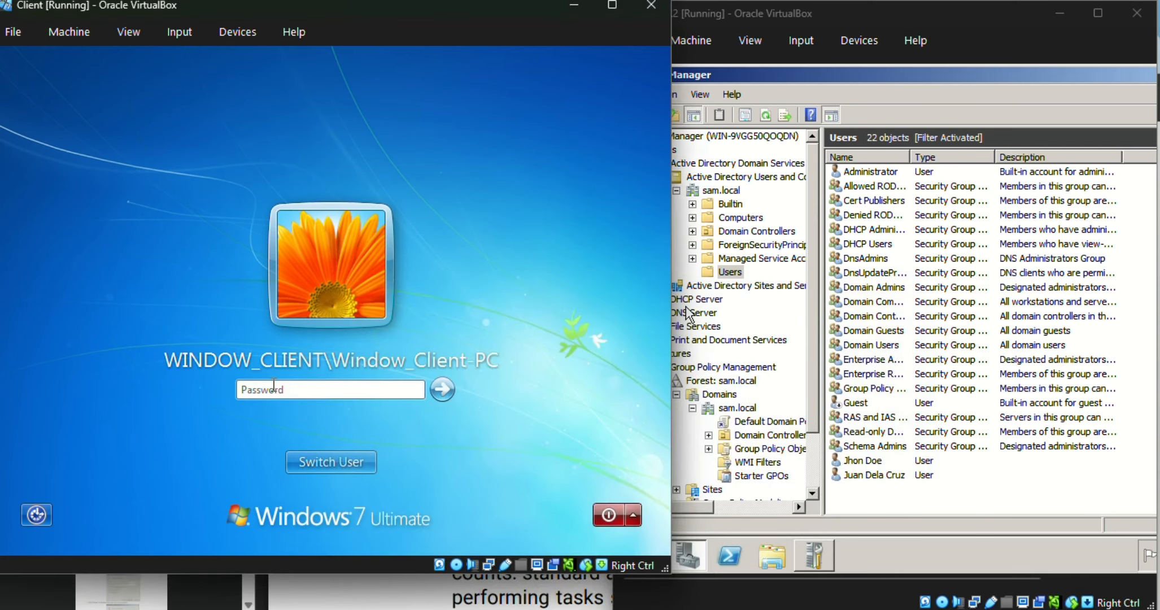
Step: Try to log on to the local client account by entering its password
{"action": "left_click", "coordinate": [284, 387]}
{"action": "type", "text": "************"}
{"action": "key", "text": "Return"}
Step: Switch user and choose to log on as another user
{"action": "left_click", "coordinate": [308, 462]}
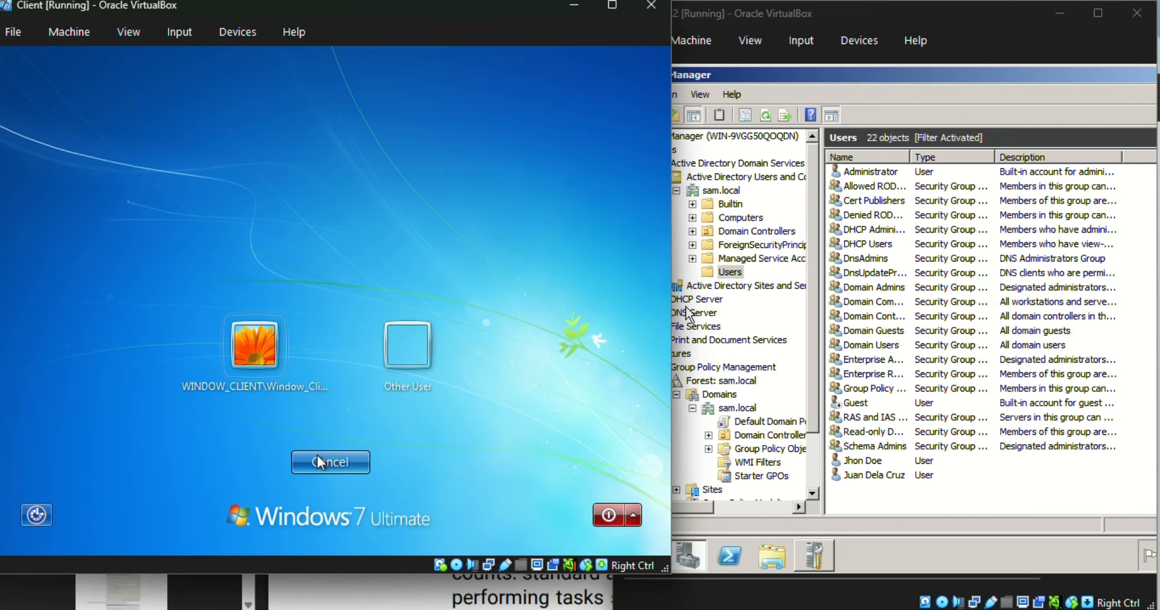
{"action": "left_click", "coordinate": [396, 360]}
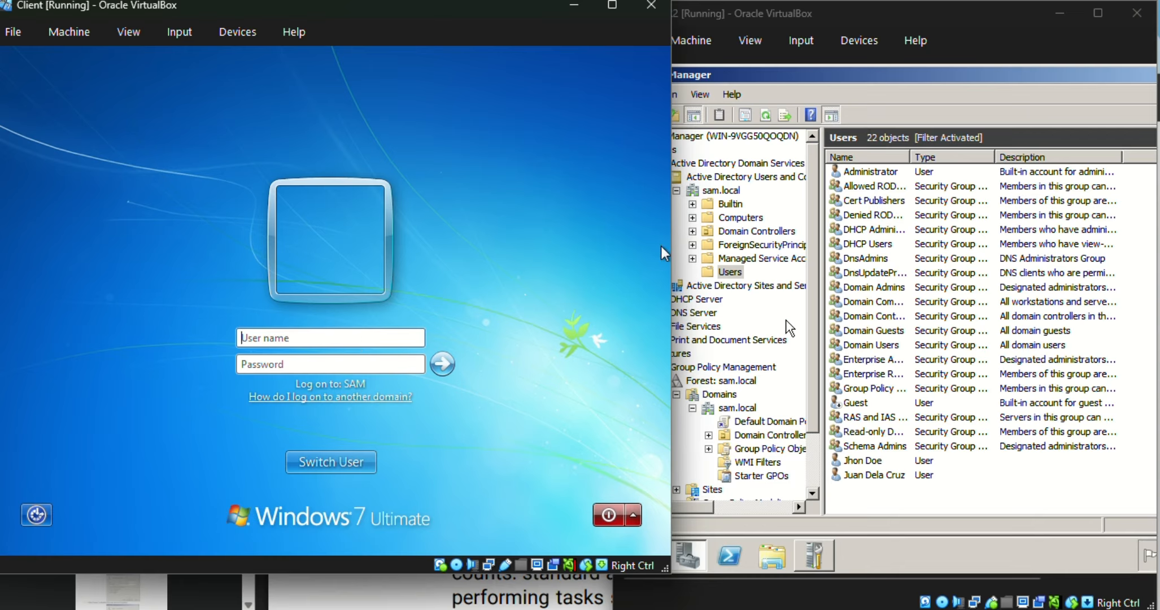
Step: Open and read the help on logging on to another domain, then dismiss it
{"action": "left_click", "coordinate": [387, 397]}
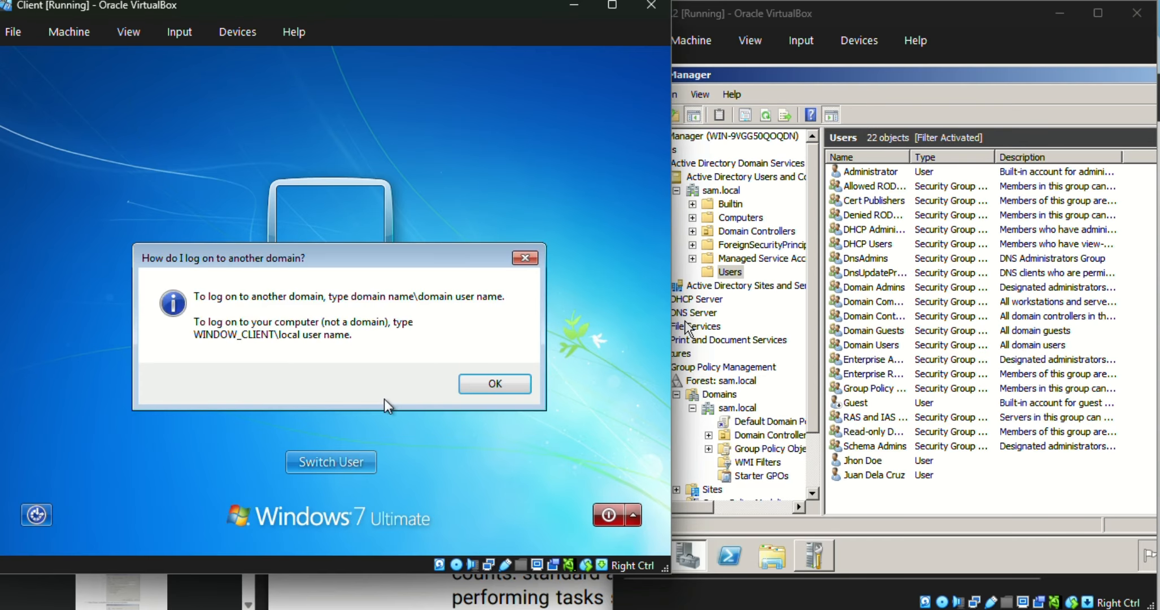
{"action": "left_click_drag", "start_coordinate": [396, 256], "coordinate": [399, 268]}
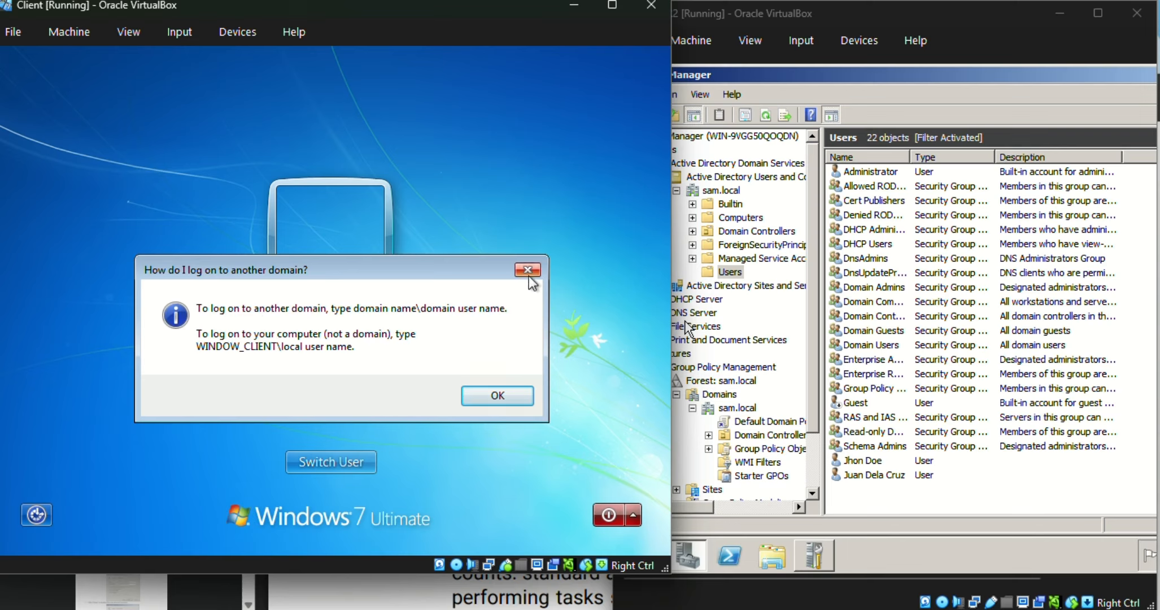
{"action": "left_click_drag", "start_coordinate": [446, 266], "coordinate": [444, 398]}
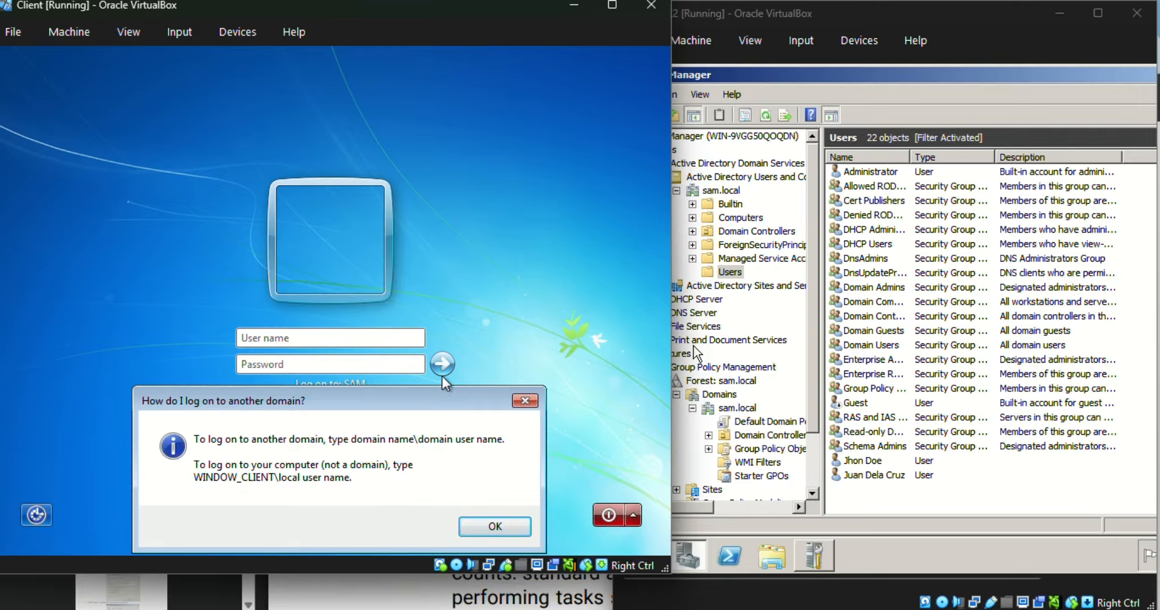
{"action": "left_click_drag", "start_coordinate": [435, 396], "coordinate": [477, 327]}
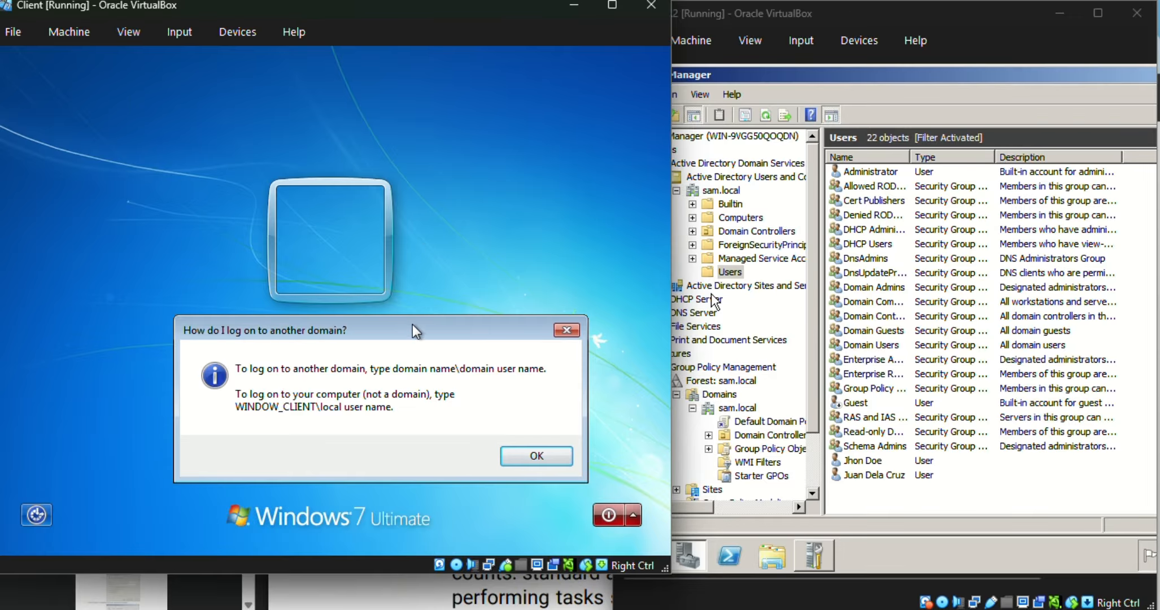
{"action": "left_click_drag", "start_coordinate": [412, 326], "coordinate": [371, 284]}
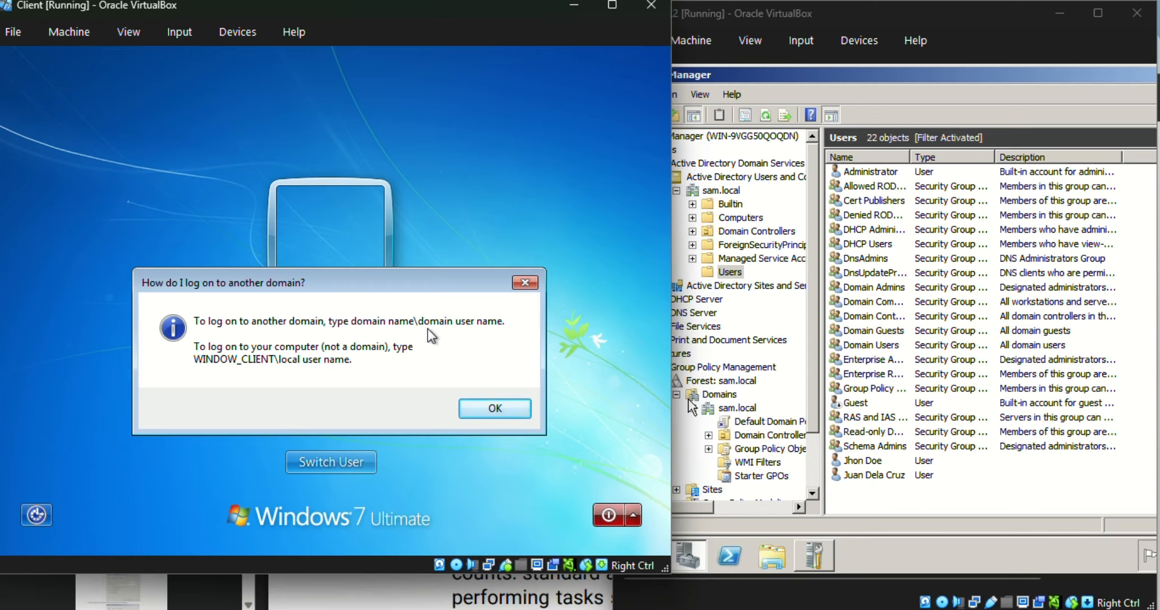
{"action": "left_click", "coordinate": [510, 407]}
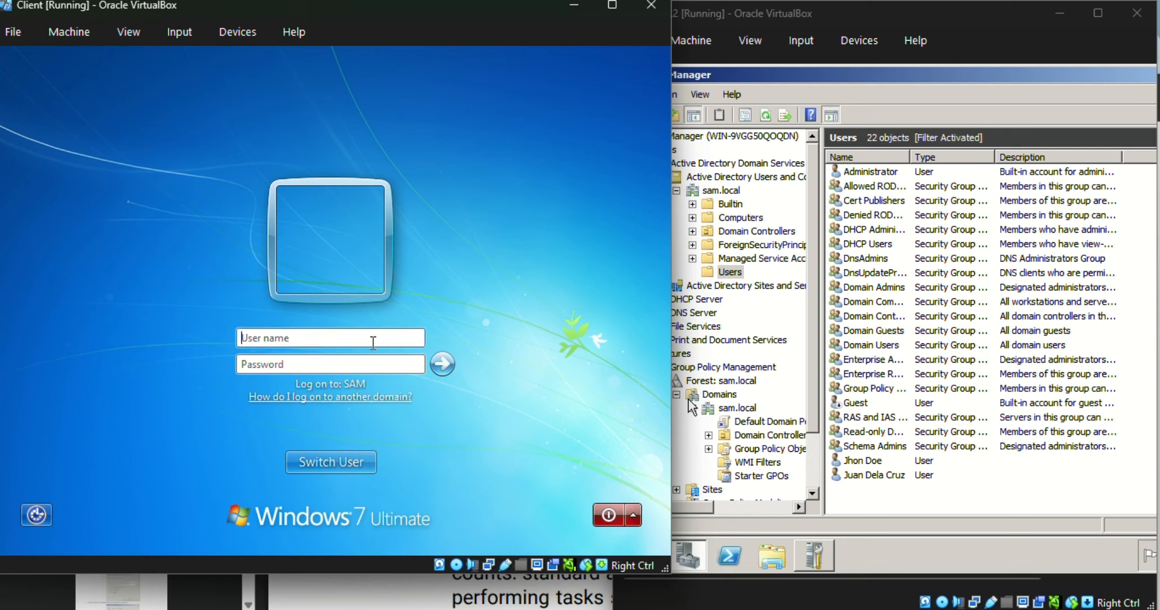
Step: Log on to the SAM domain with the domain user's name and the account password
{"action": "type", "text": "SAM\\jho"}
{"action": "key", "text": "BackSpace"}
{"action": "key", "text": "BackSpace"}
{"action": "left_click", "coordinate": [361, 365]}
{"action": "key", "text": "Caps_Lock"}
{"action": "type", "text": "••"}
{"action": "key", "text": "BackSpace"}
{"action": "key", "text": "BackSpace"}
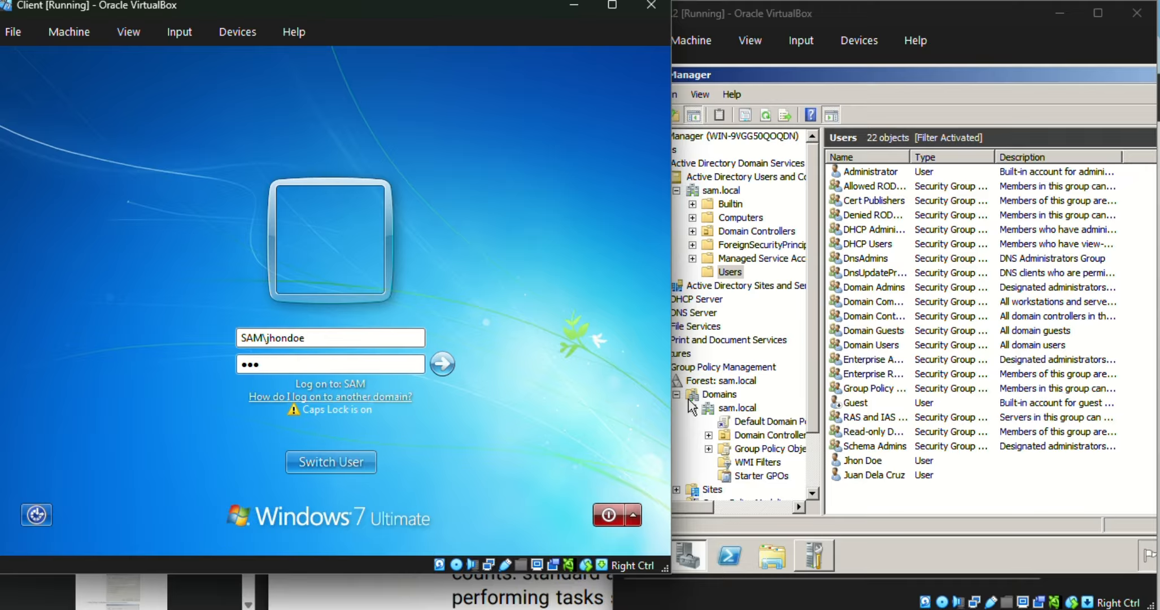
{"action": "key", "text": "Caps_Lock"}
{"action": "type", "text": "••••••••••"}
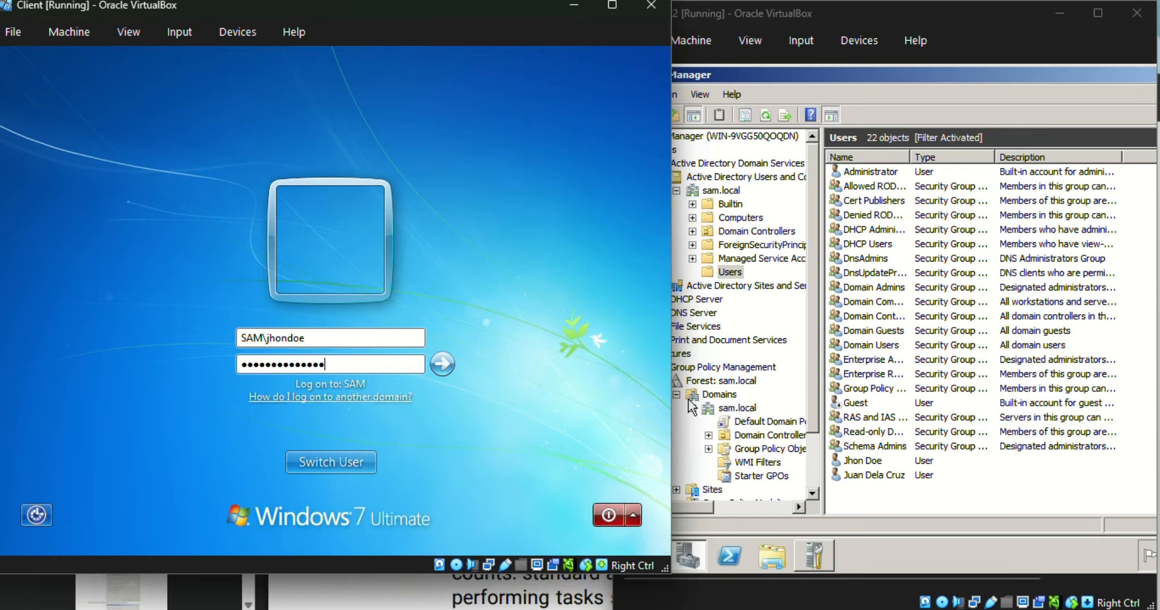
{"action": "key", "text": "Return"}
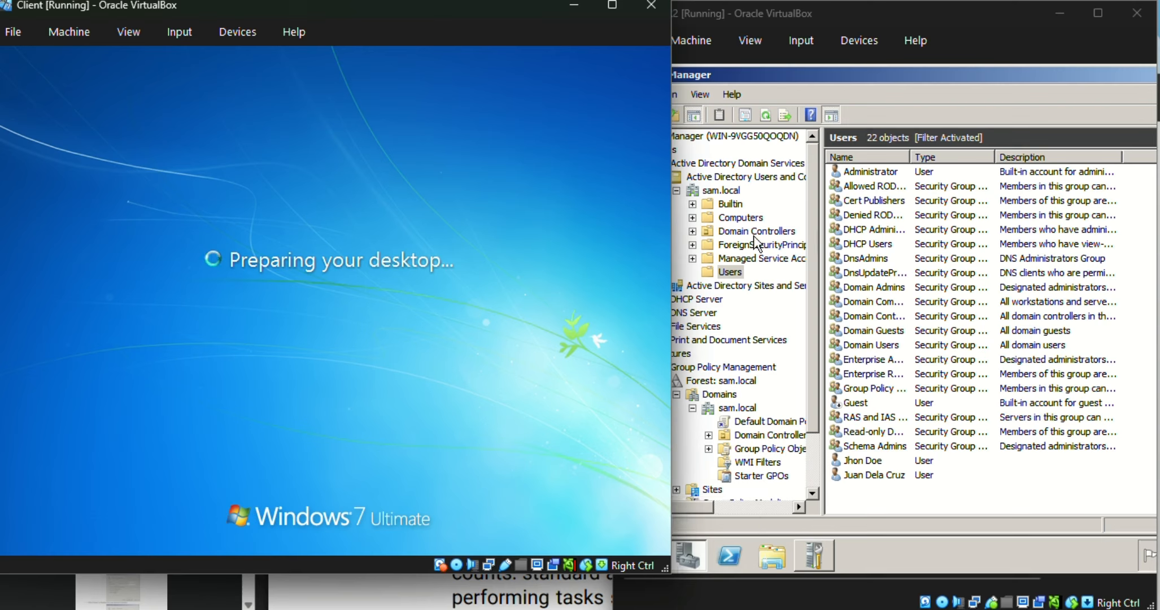
Step: Open the logged-on domain user's personal folder from the Start menu
{"action": "left_click", "coordinate": [934, 549]}
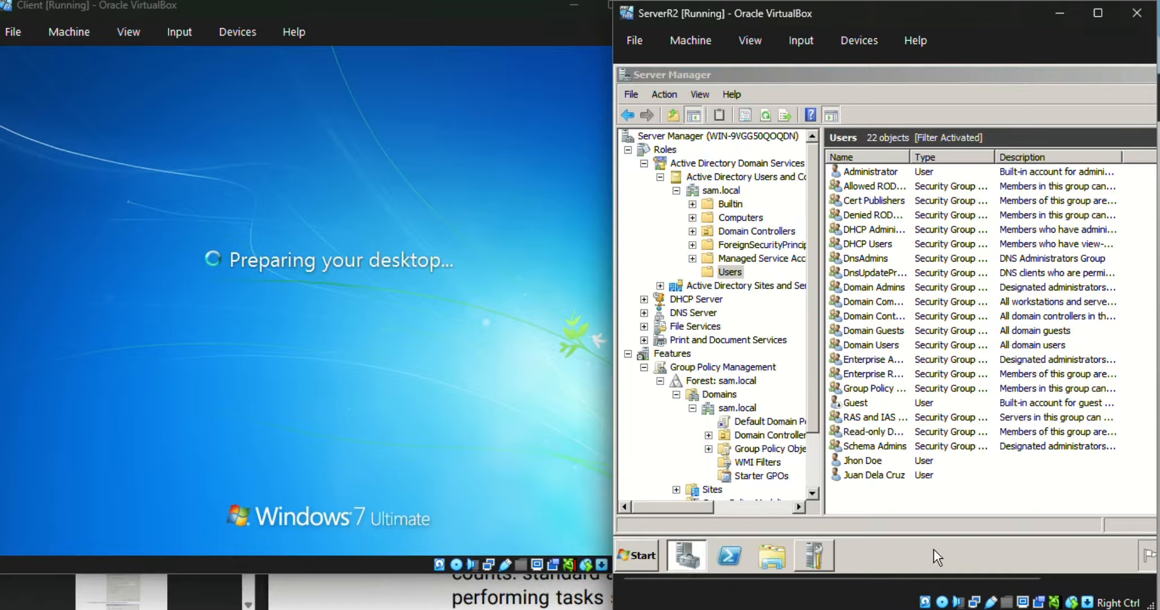
{"action": "left_click", "coordinate": [497, 418]}
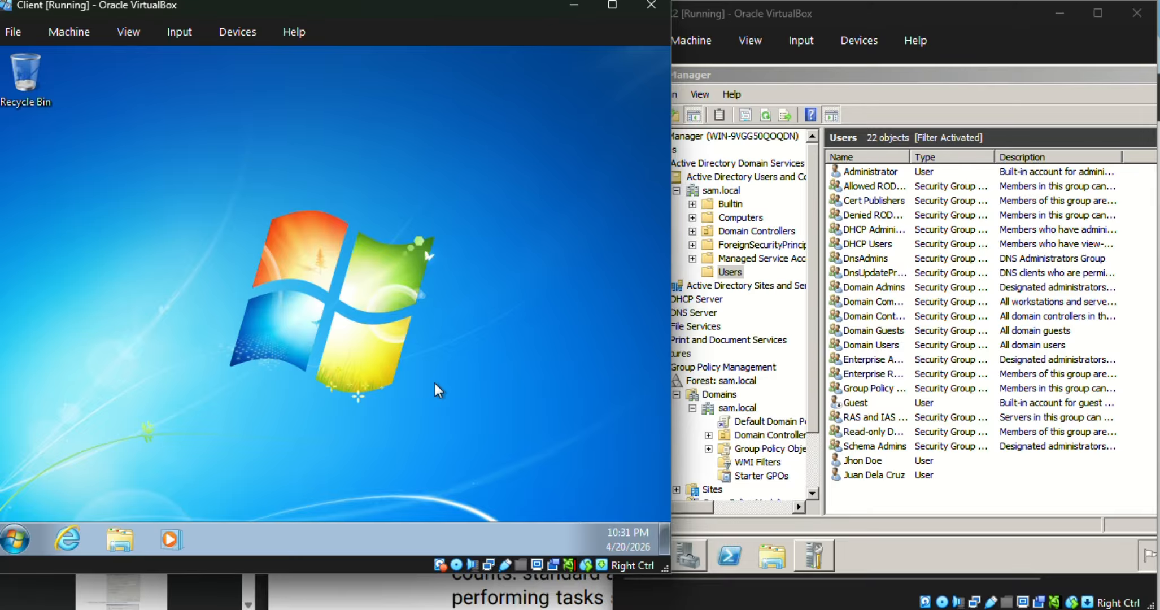
{"action": "left_click", "coordinate": [22, 539]}
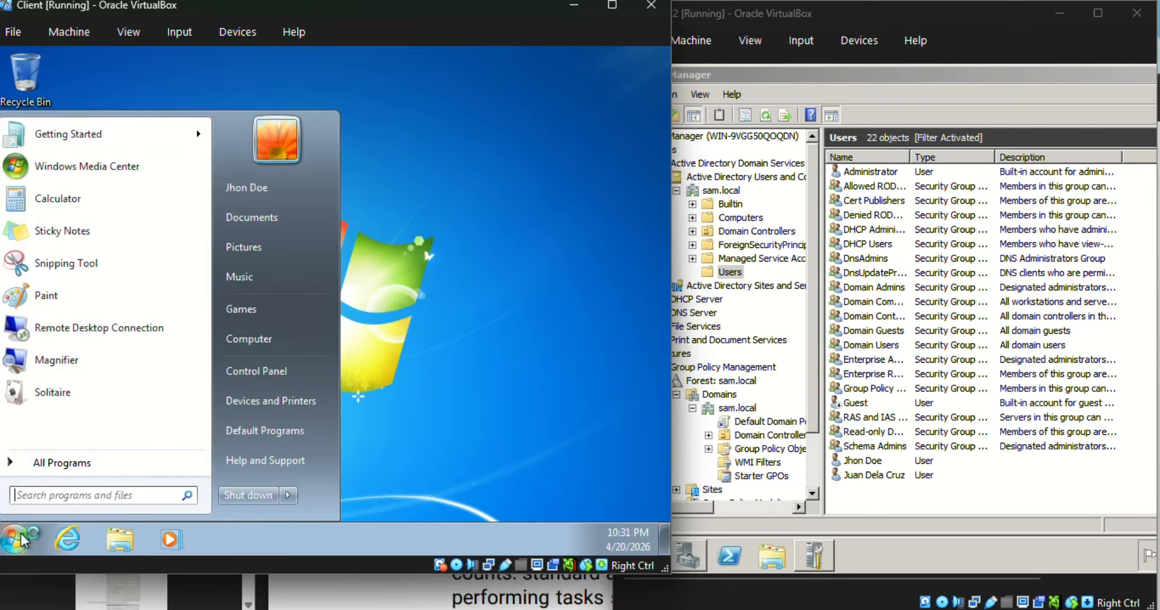
{"action": "left_click", "coordinate": [276, 193]}
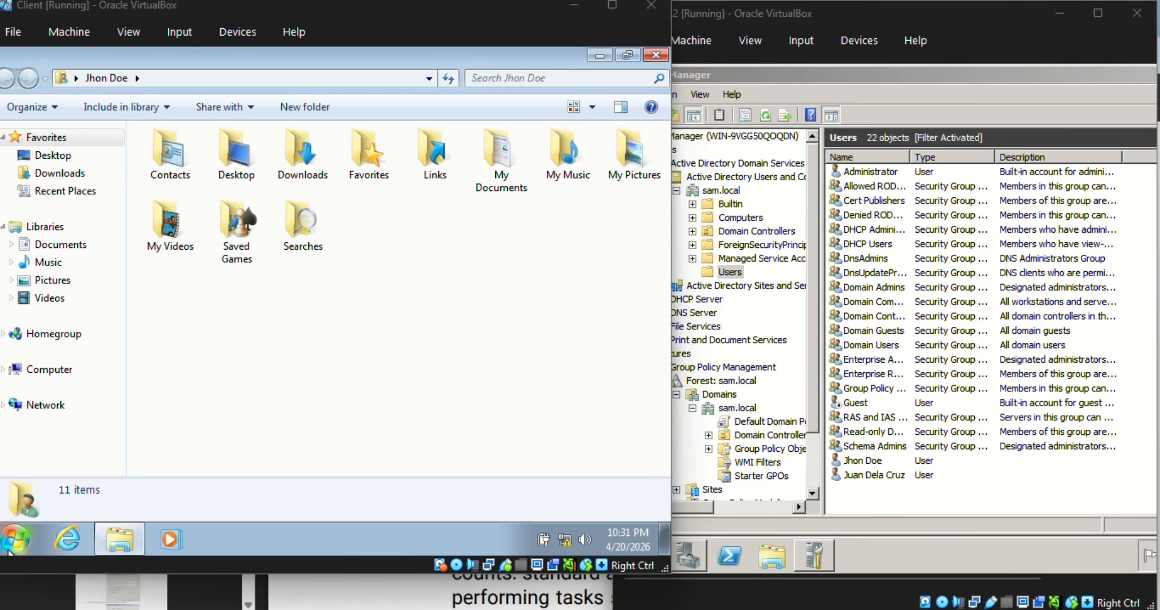
Step: Open the Computer properties and review the computer name and domain settings
{"action": "right_click", "coordinate": [48, 370]}
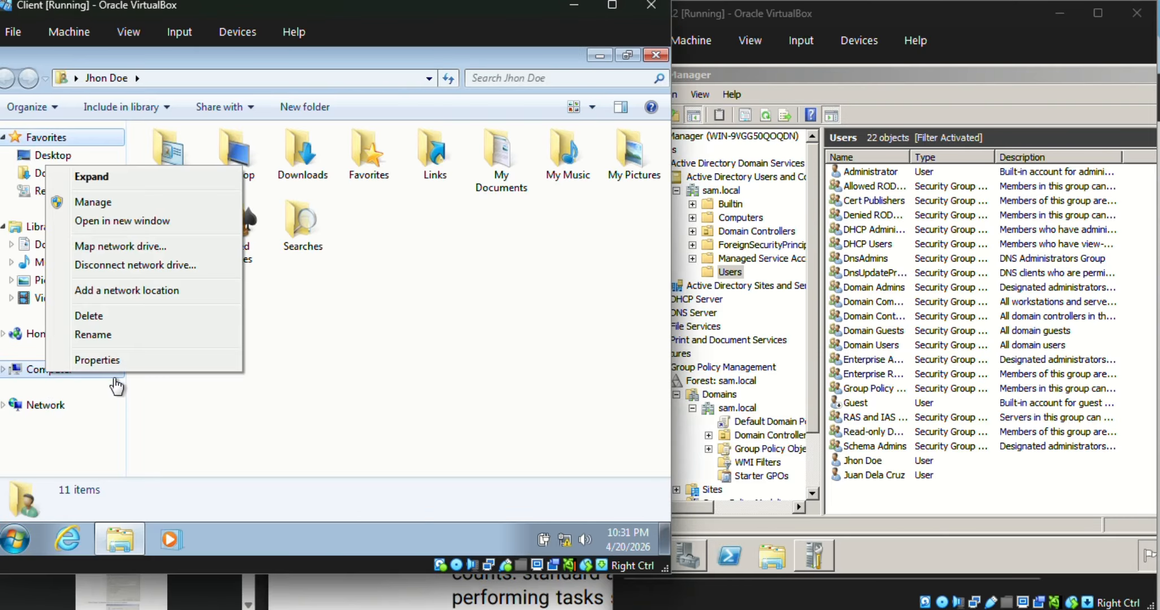
{"action": "left_click", "coordinate": [144, 360]}
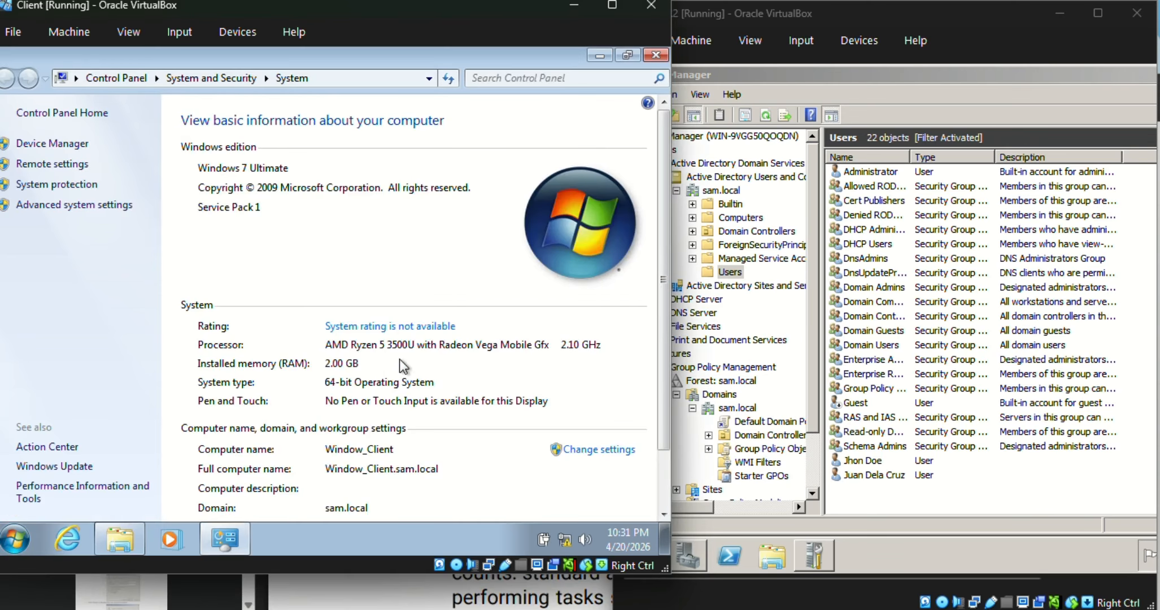
{"action": "scroll", "coordinate": [401, 360], "scroll_direction": "down", "scroll_amount": 2}
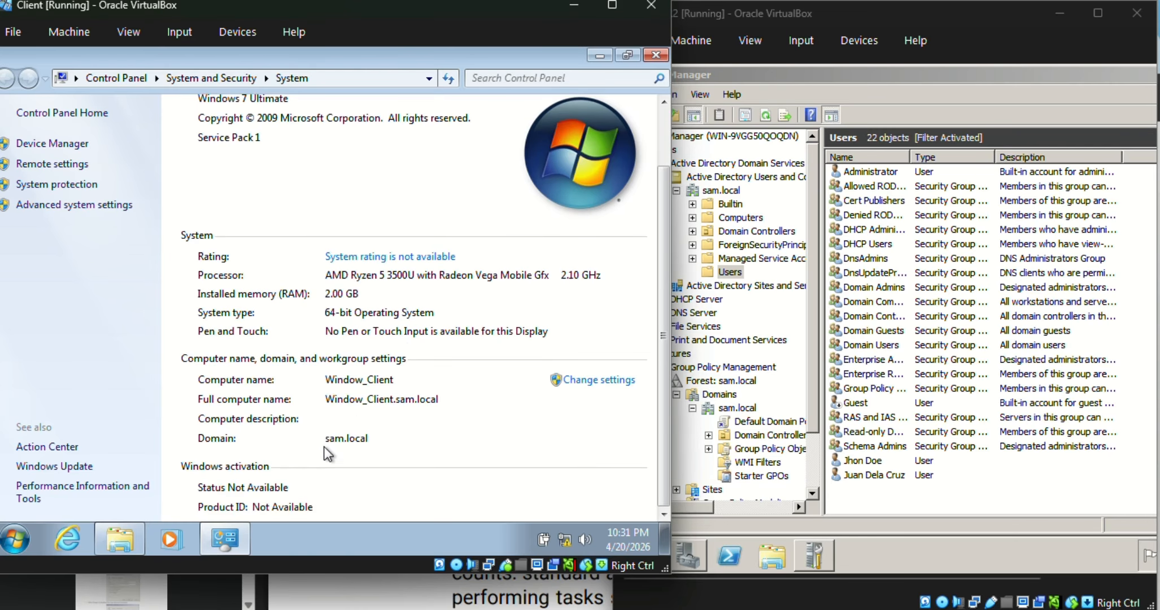
{"action": "scroll", "coordinate": [377, 444], "scroll_direction": "up", "scroll_amount": 2}
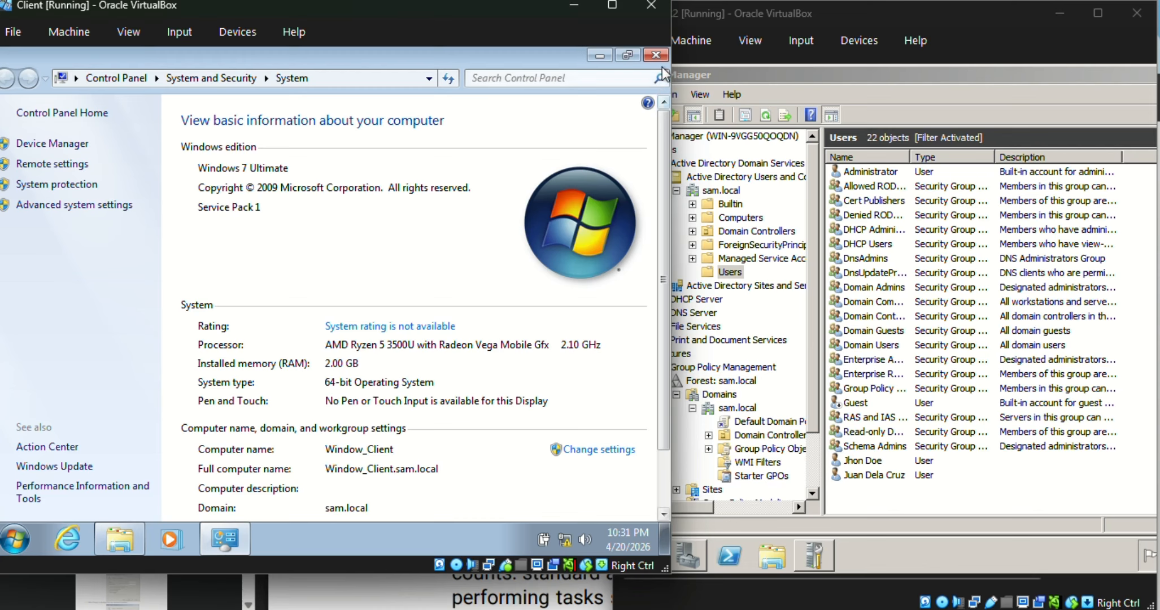
Step: Close the user folder window and open "Allow remote access to your computer" through a Start menu search
{"action": "left_click", "coordinate": [15, 538]}
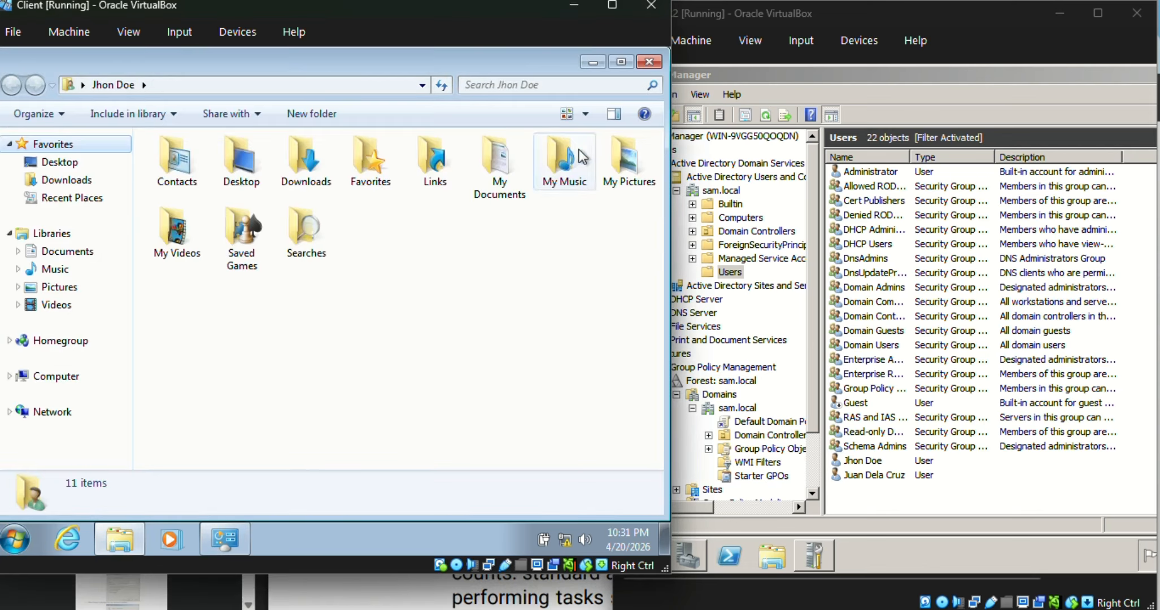
{"action": "left_click", "coordinate": [655, 60]}
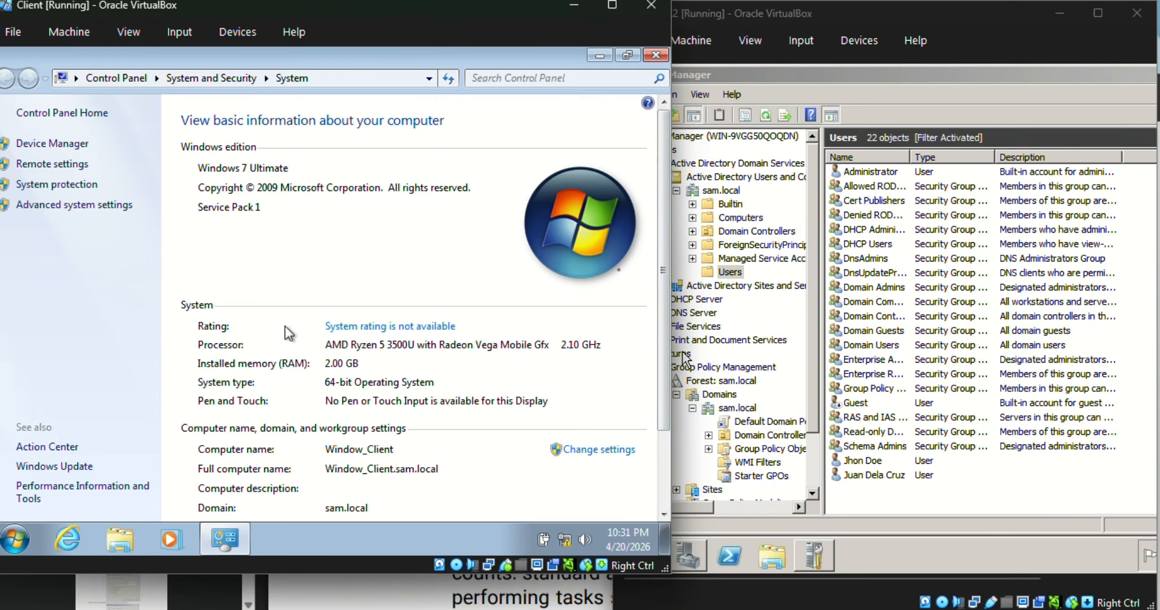
{"action": "left_click", "coordinate": [11, 537]}
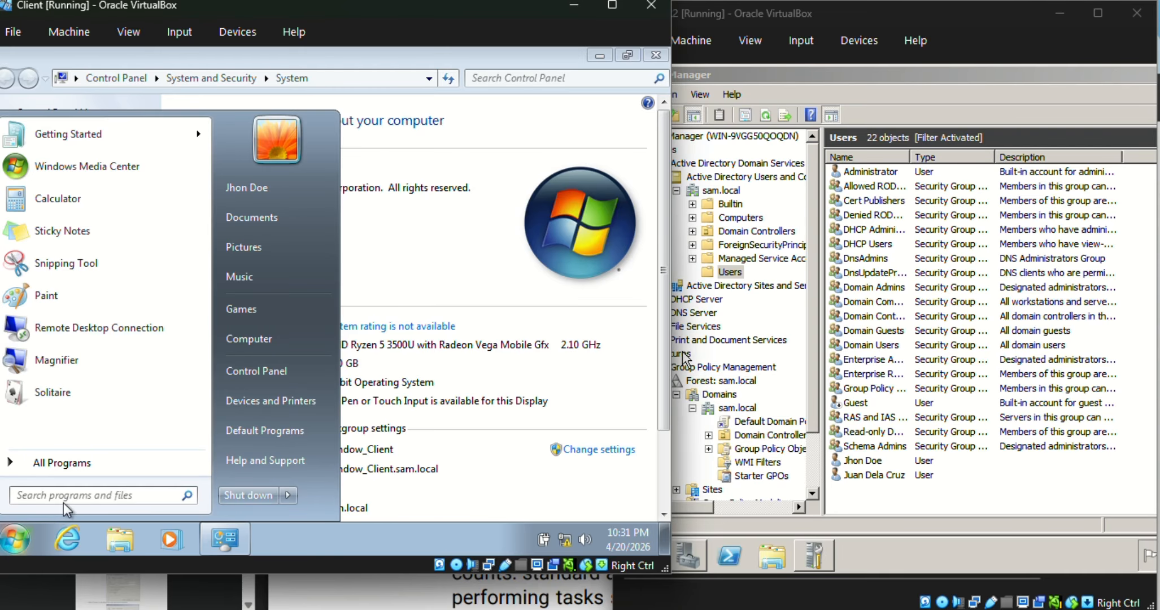
{"action": "type", "text": "re"}
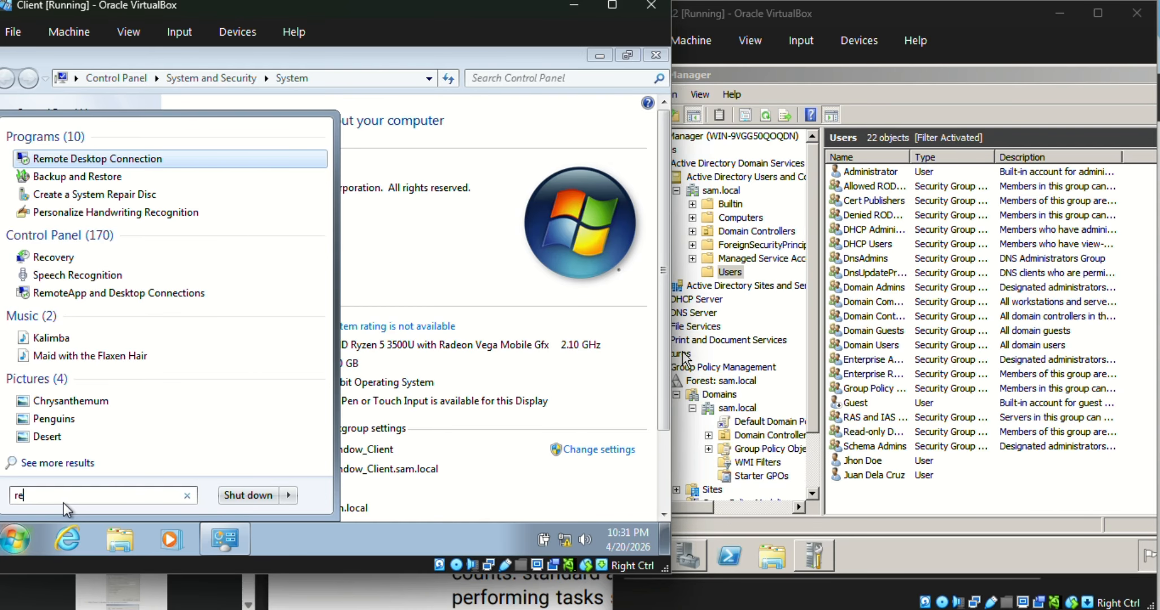
{"action": "type", "text": "mote"}
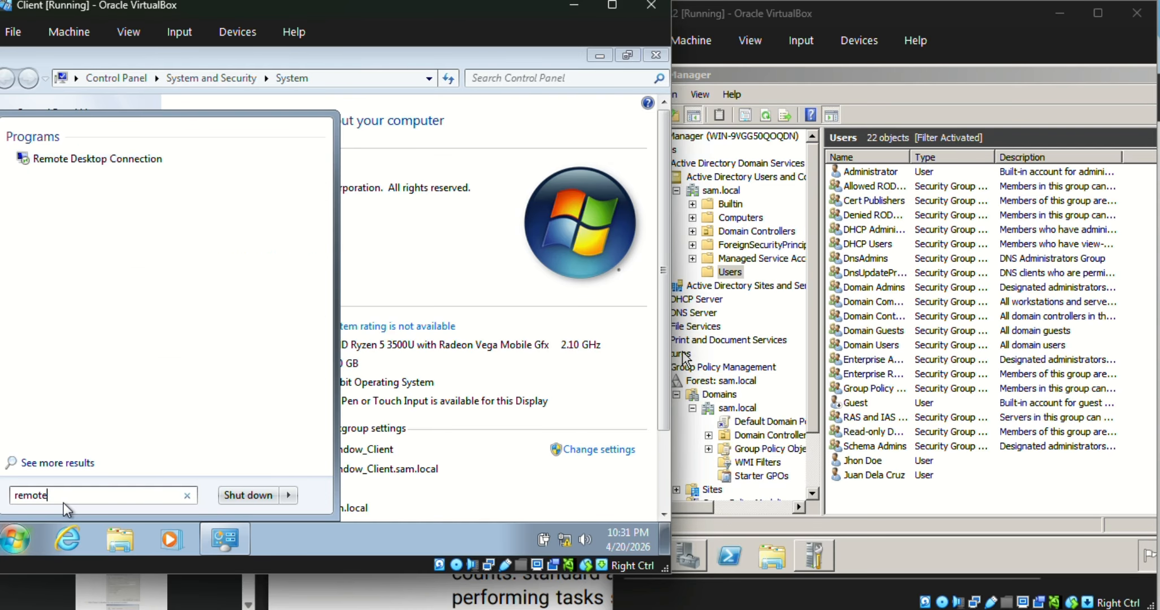
{"action": "key", "text": "Down"}
{"action": "key", "text": "Down"}
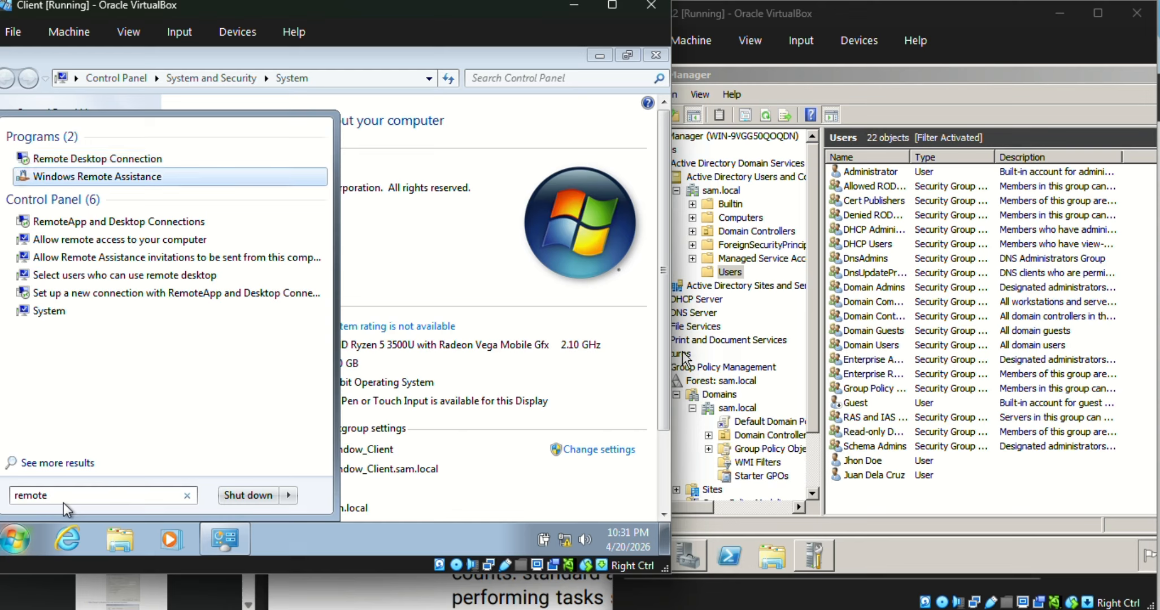
{"action": "key", "text": "Down"}
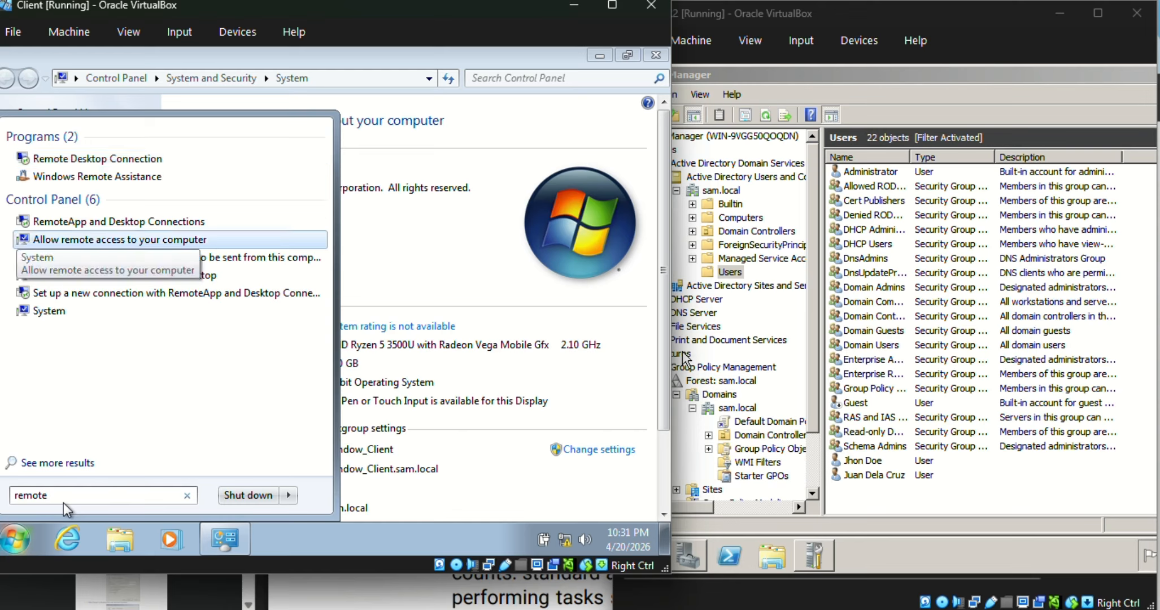
{"action": "key", "text": "BackSpace"}
{"action": "key", "text": "BackSpace"}
{"action": "key", "text": "BackSpace"}
{"action": "key", "text": "BackSpace"}
{"action": "key", "text": "BackSpace"}
{"action": "key", "text": "BackSpace"}
{"action": "type", "text": "akl"}
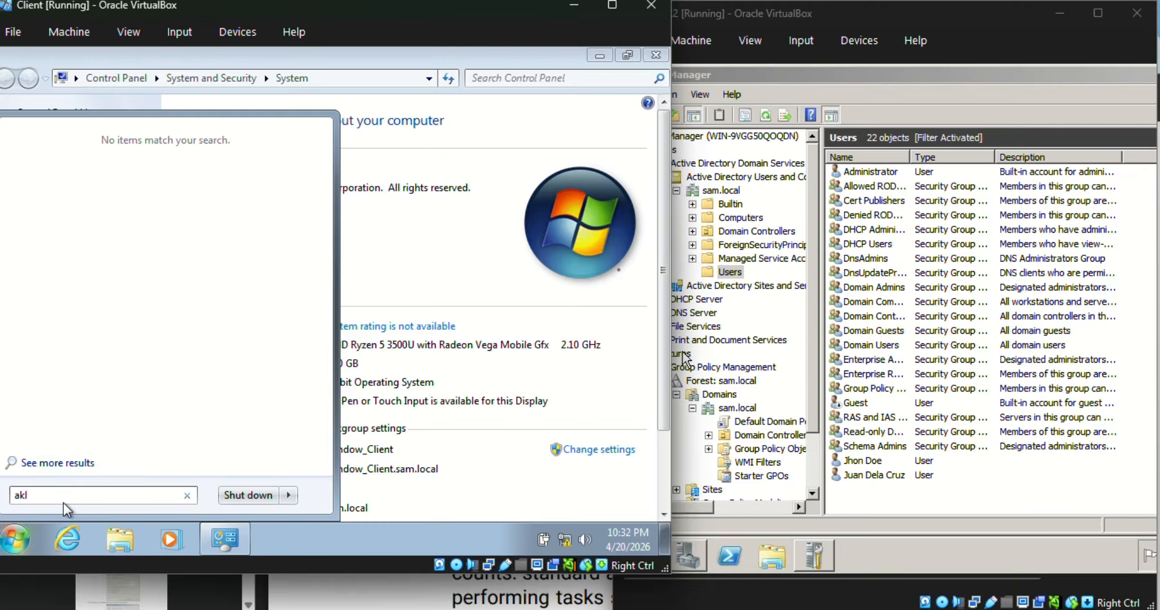
{"action": "key", "text": "BackSpace"}
{"action": "key", "text": "BackSpace"}
{"action": "type", "text": "llow"}
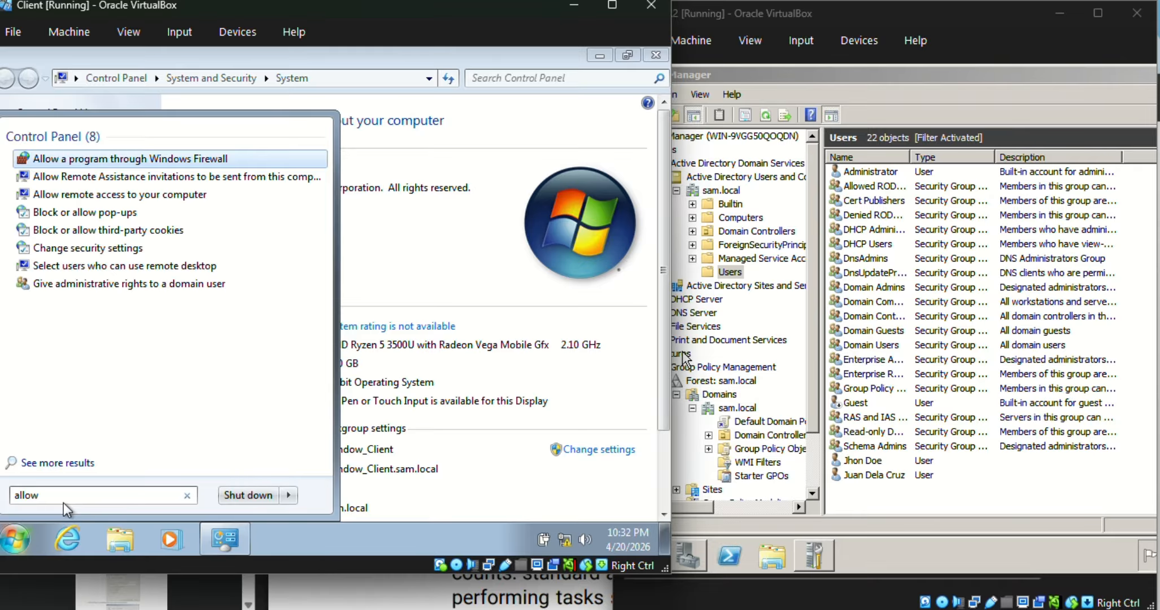
{"action": "key", "text": "Down"}
{"action": "key", "text": "Down"}
{"action": "key", "text": "Return"}
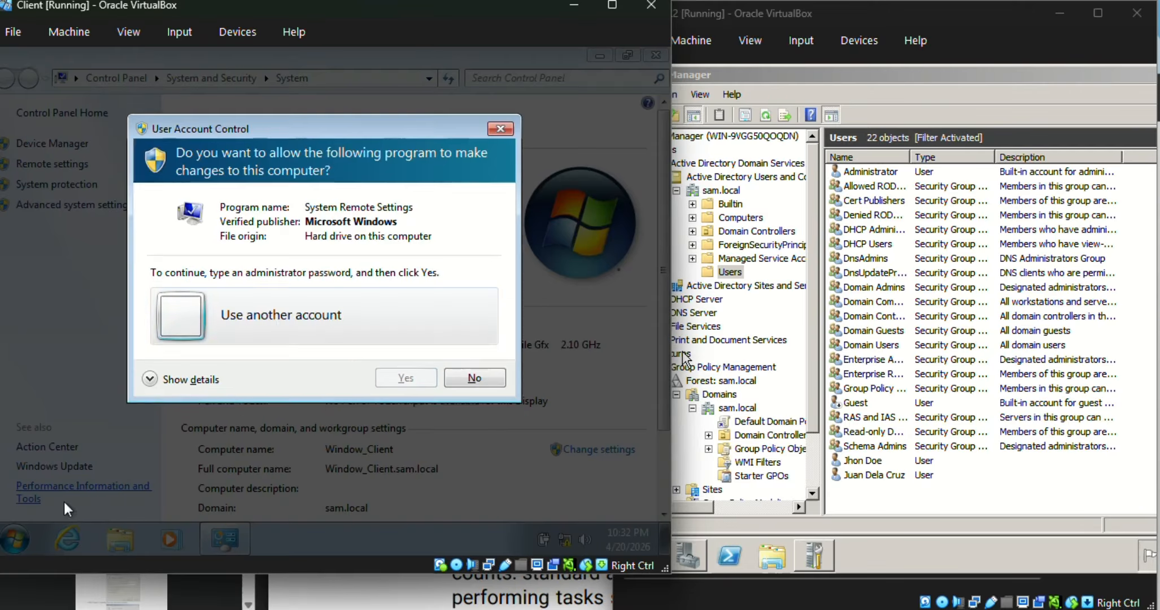
Step: Try to authorize the remote settings change with the administrator user name and its password
{"action": "left_click", "coordinate": [395, 383]}
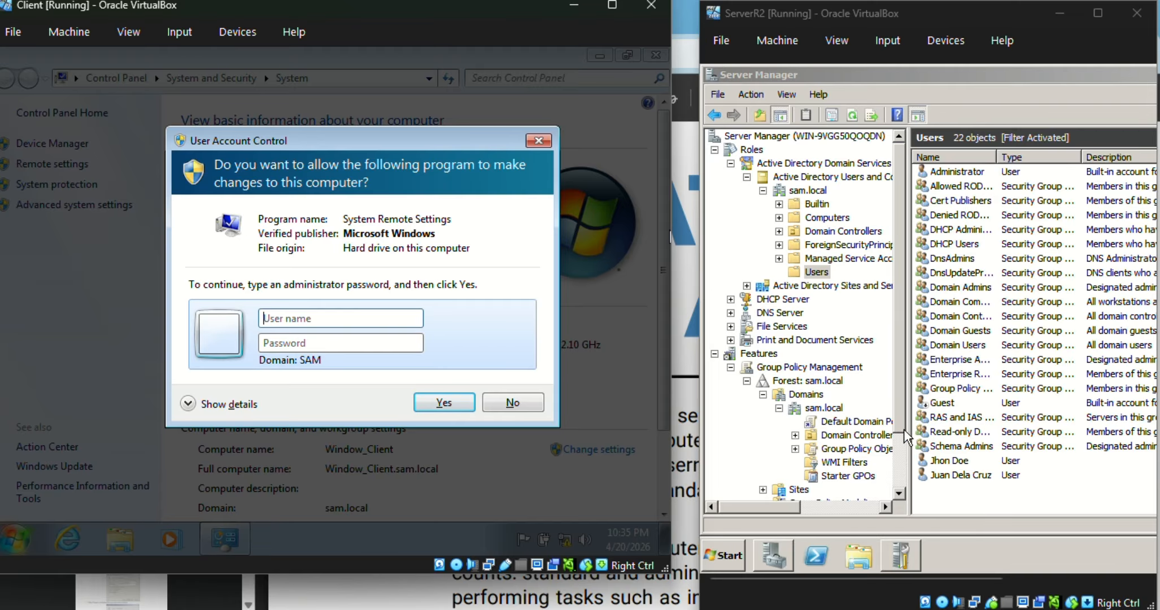
{"action": "left_click", "coordinate": [964, 488]}
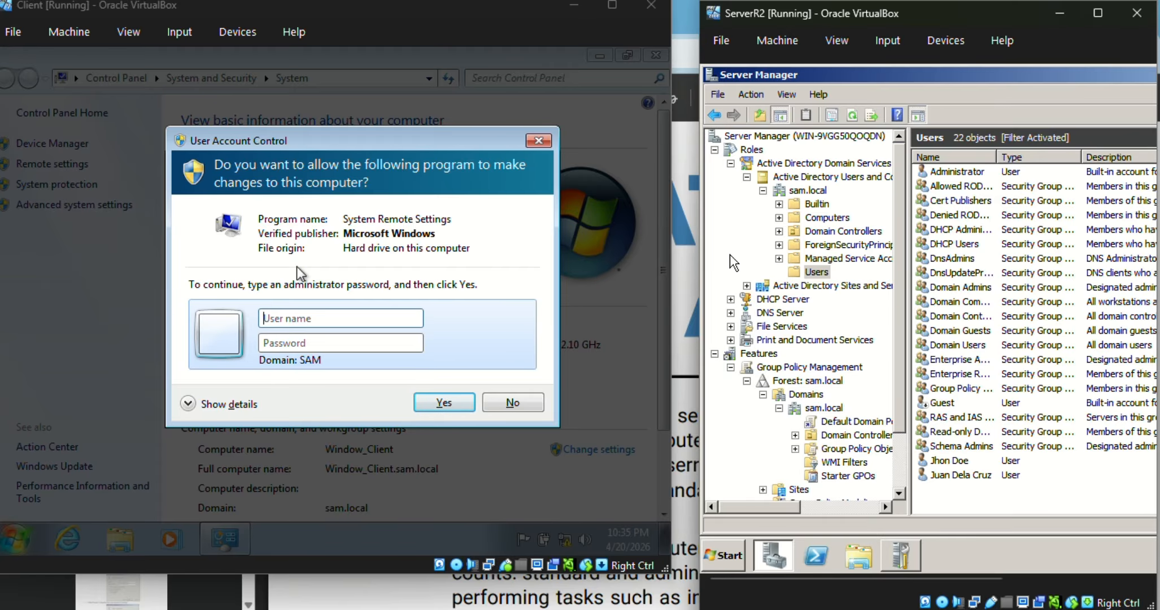
{"action": "left_click", "coordinate": [306, 320]}
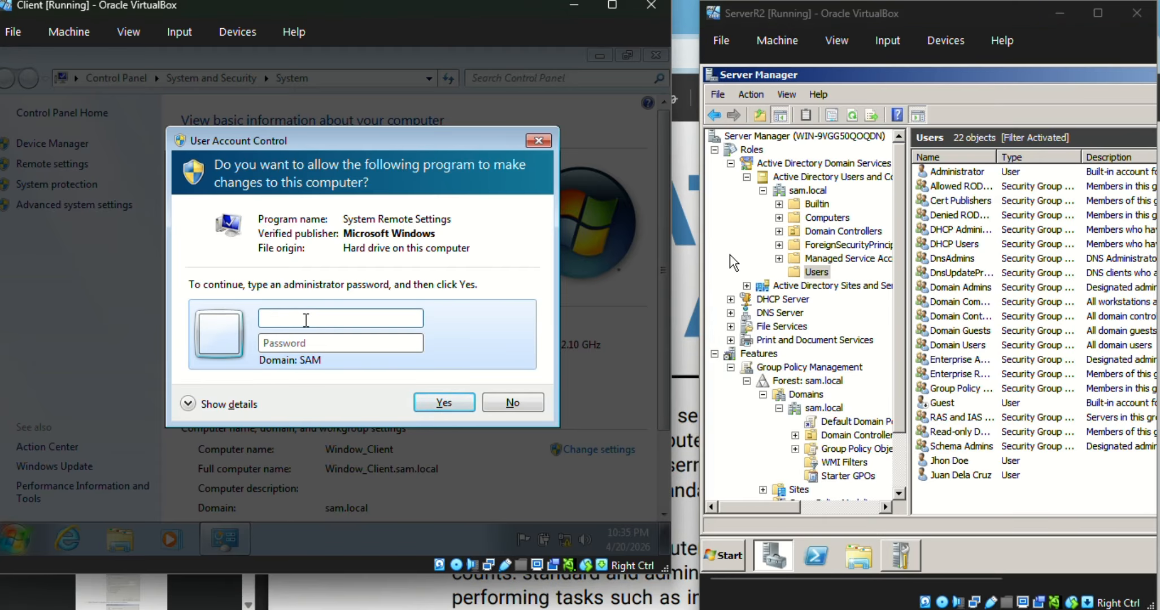
{"action": "type", "text": "administrator"}
{"action": "left_click", "coordinate": [352, 343]}
{"action": "key", "text": "Caps_Lock"}
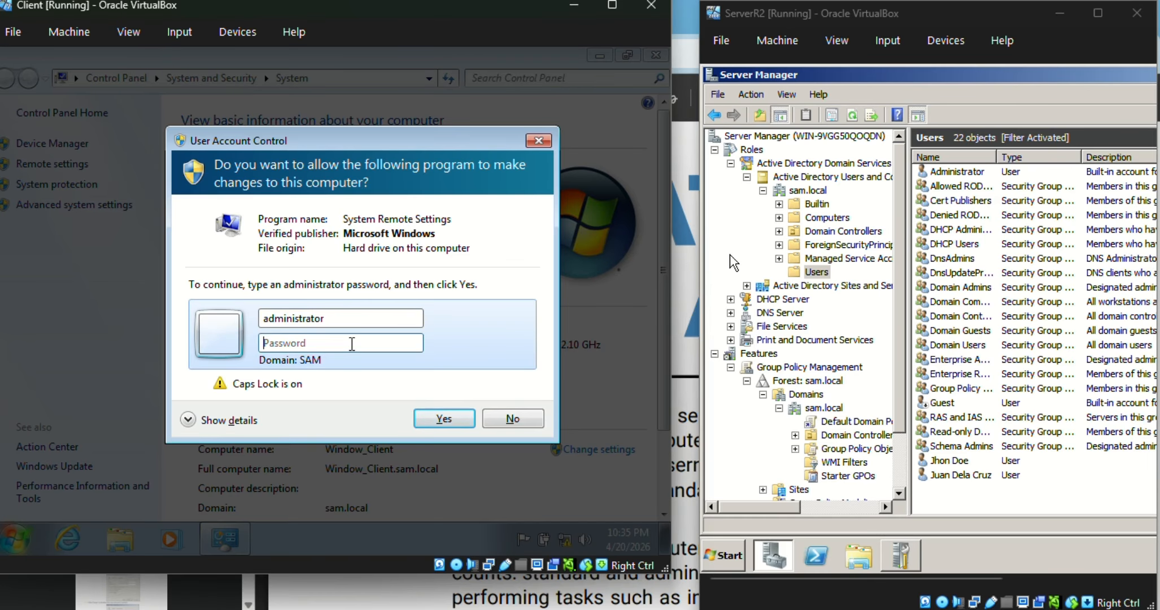
{"action": "type", "text": "•"}
{"action": "key", "text": "Caps_Lock"}
{"action": "type", "text": "•"}
{"action": "type", "text": "w"}
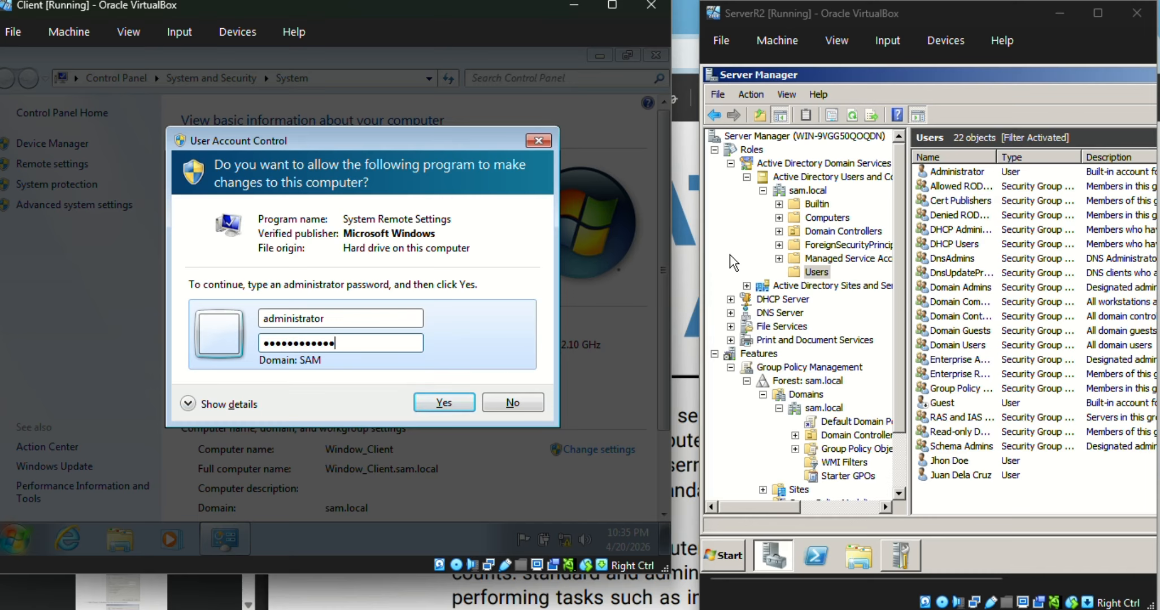
{"action": "key", "text": "Return"}
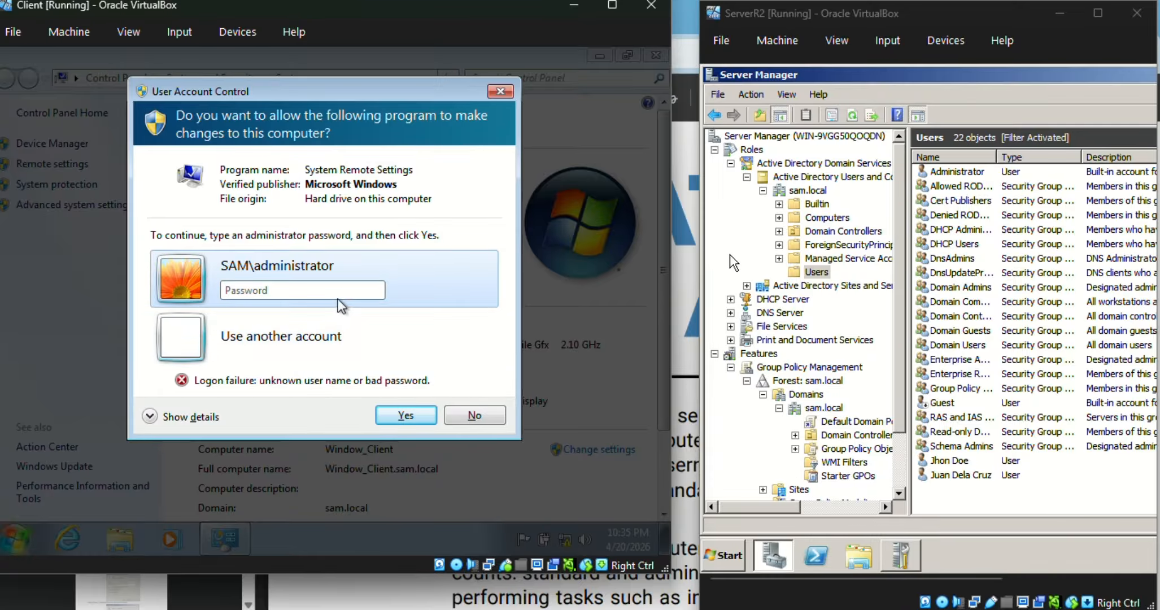
Step: Enter the administrator account password in the User Account Control prompt and confirm it
{"action": "left_click", "coordinate": [333, 290]}
{"action": "type", "text": "pw0rd1"}
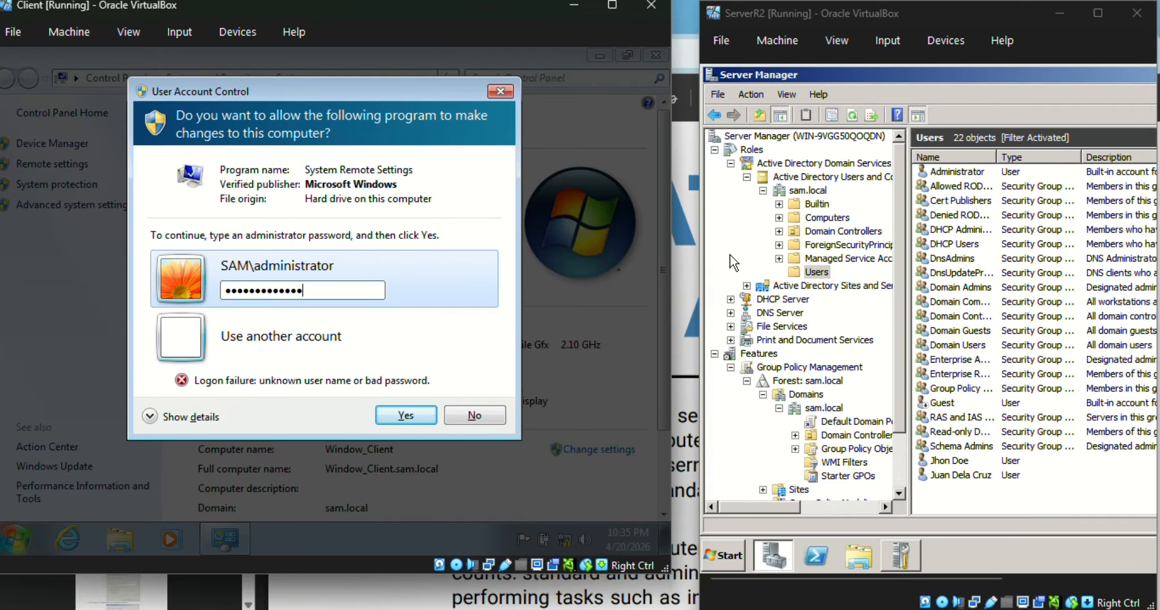
{"action": "left_click", "coordinate": [402, 416]}
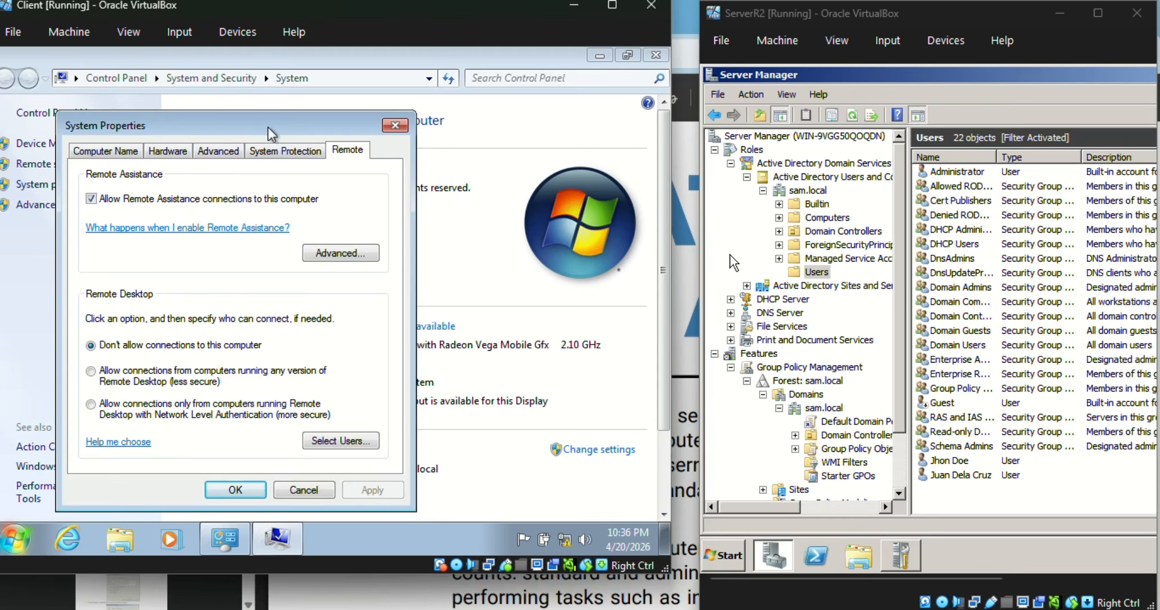
Step: Allow Remote Desktop connections only from computers running Network Level Authentication, then apply and close System Properties
{"action": "left_click_drag", "start_coordinate": [265, 126], "coordinate": [343, 128]}
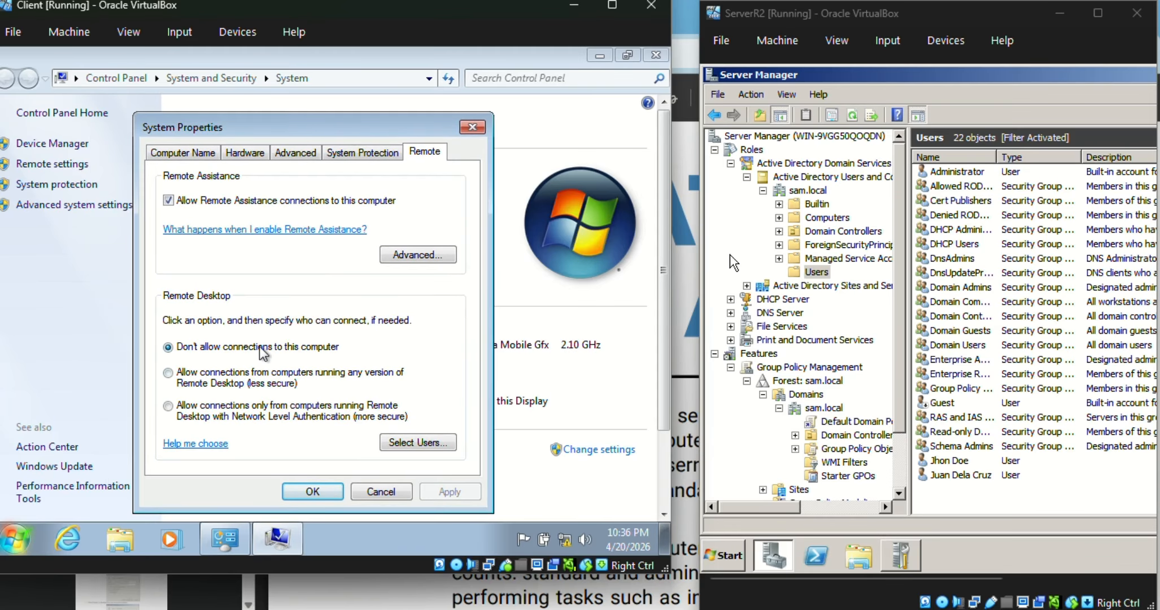
{"action": "left_click", "coordinate": [263, 417]}
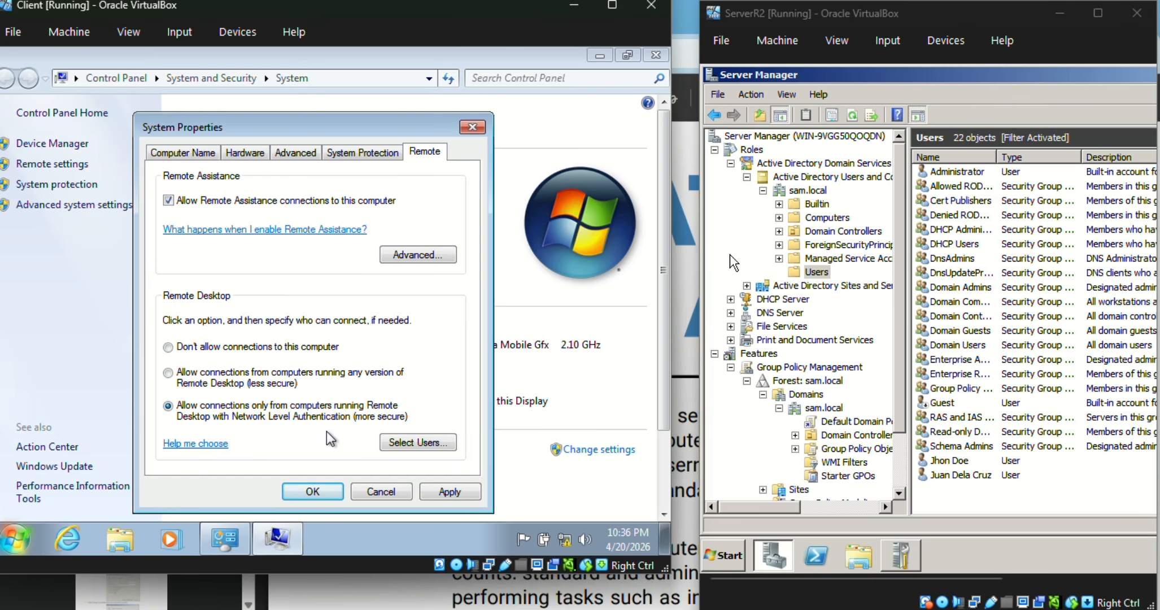
{"action": "left_click", "coordinate": [444, 491]}
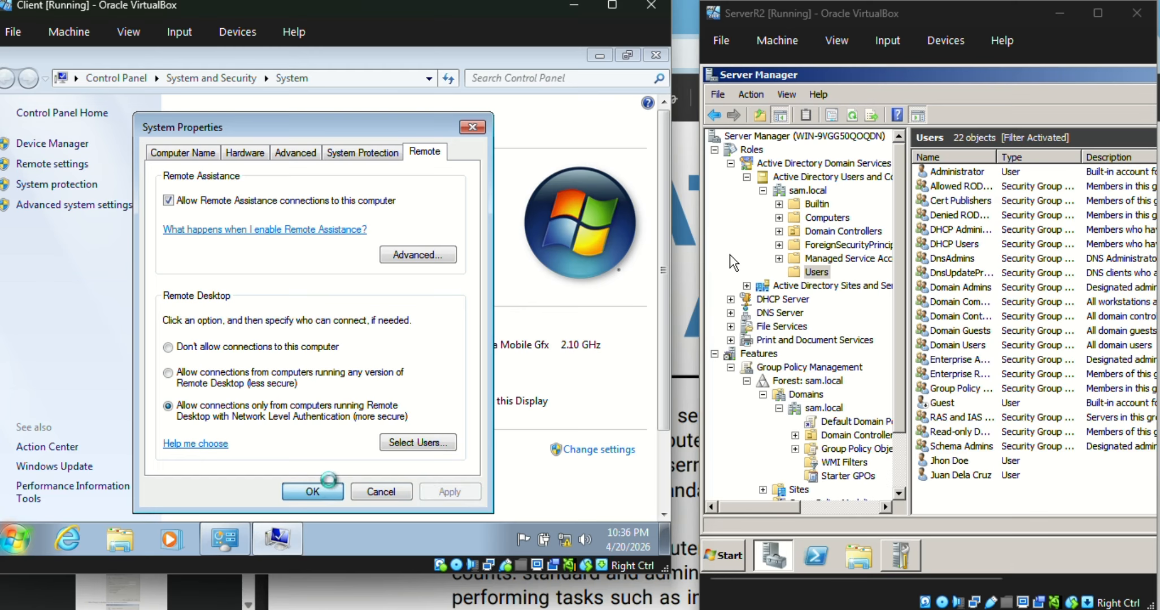
{"action": "left_click", "coordinate": [318, 490]}
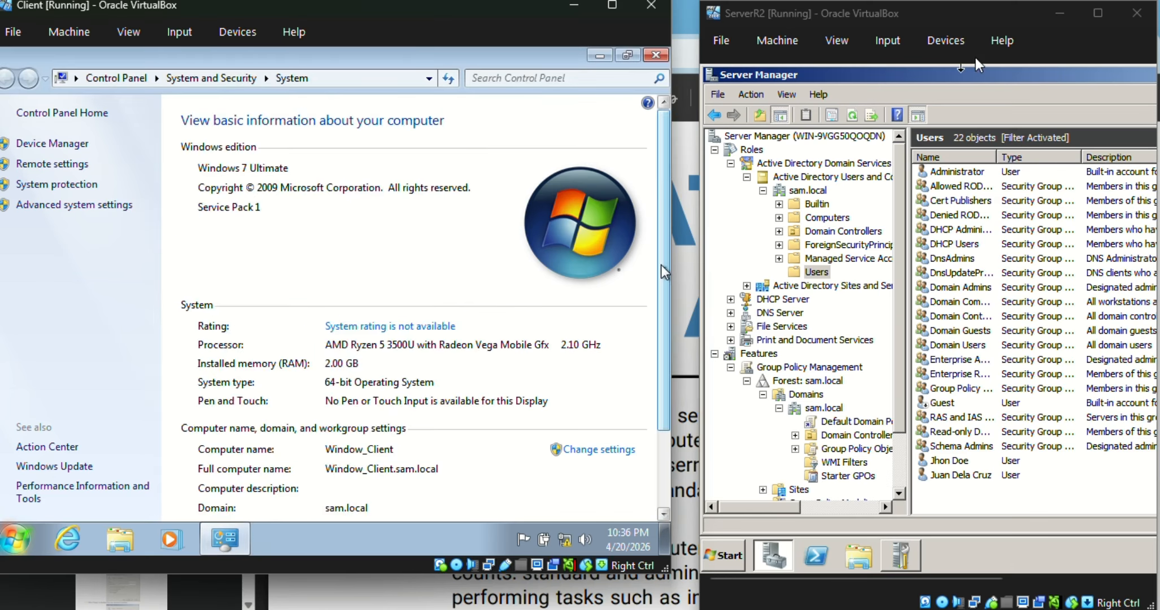
Step: On the server, search the Start menu for remote and open Remote Desktop Connection
{"action": "left_click", "coordinate": [963, 9]}
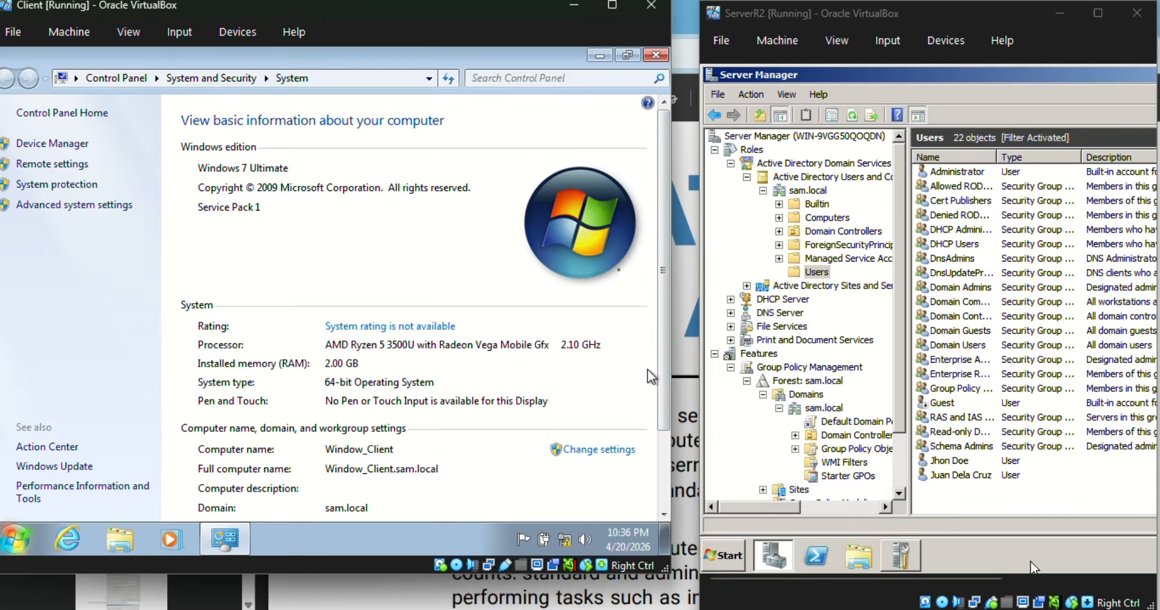
{"action": "left_click", "coordinate": [733, 558]}
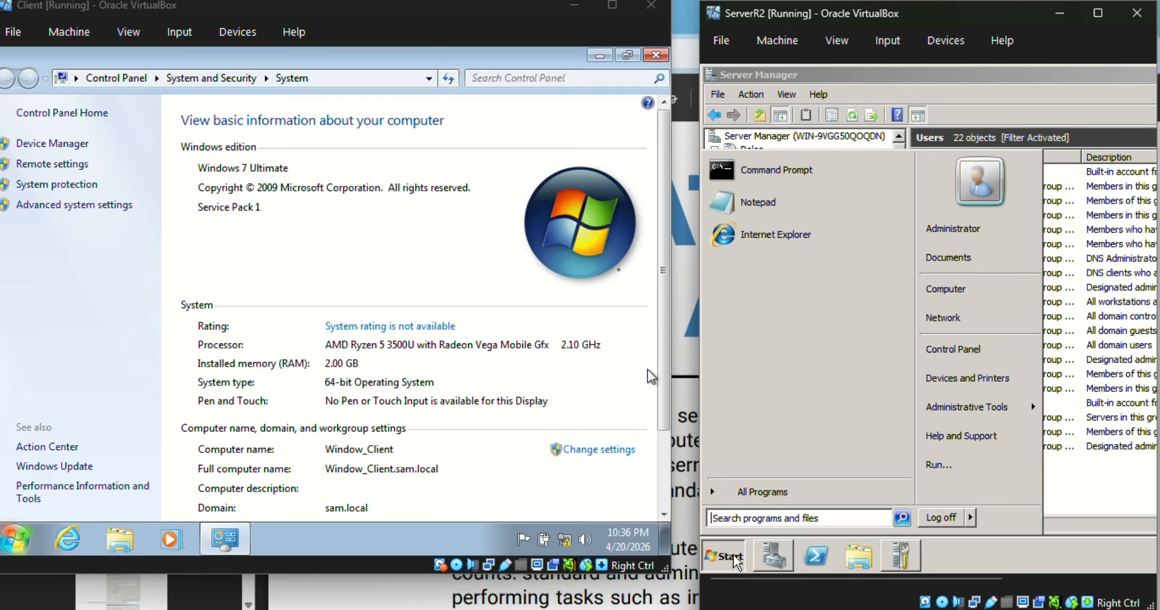
{"action": "type", "text": "remote"}
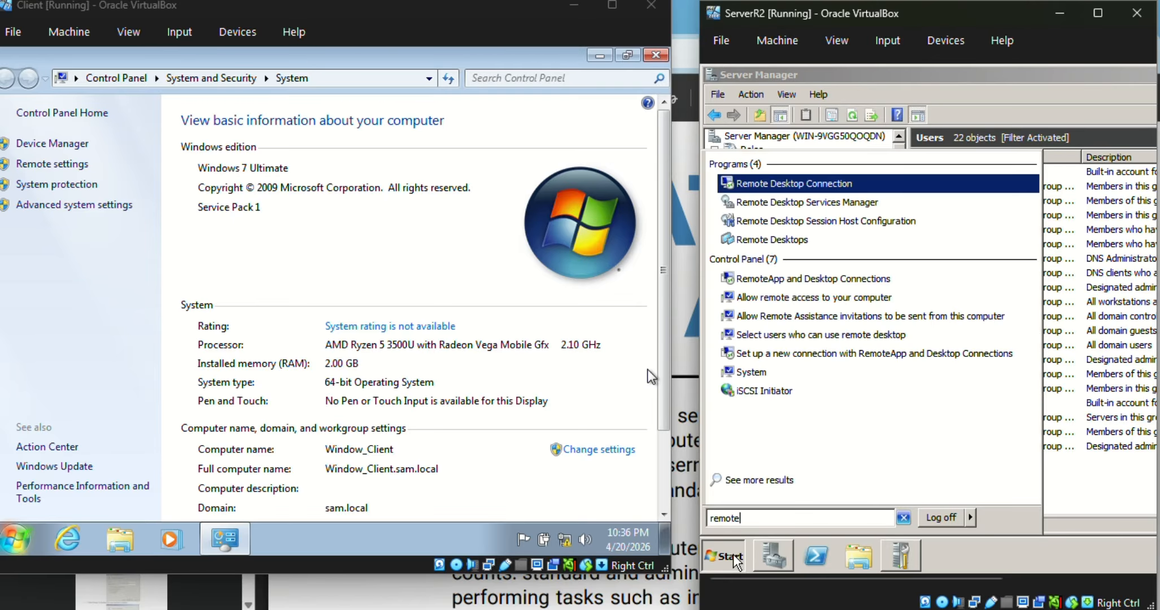
{"action": "key", "text": "Return"}
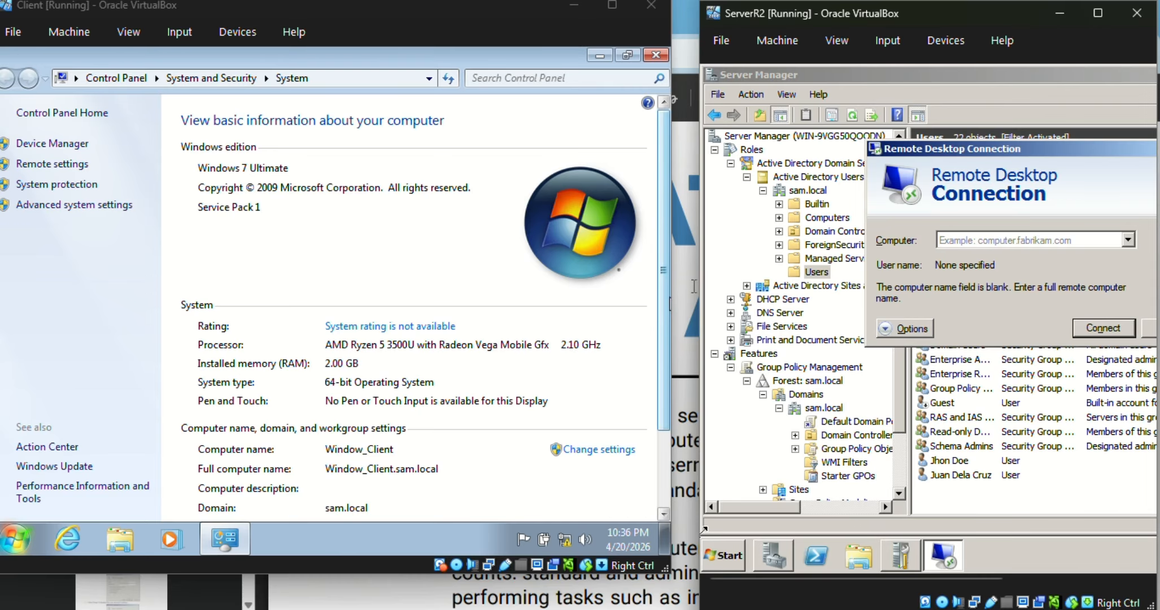
Step: On the client, open a Command Prompt through a Start menu search for cmd
{"action": "left_click_drag", "start_coordinate": [699, 283], "coordinate": [672, 286]}
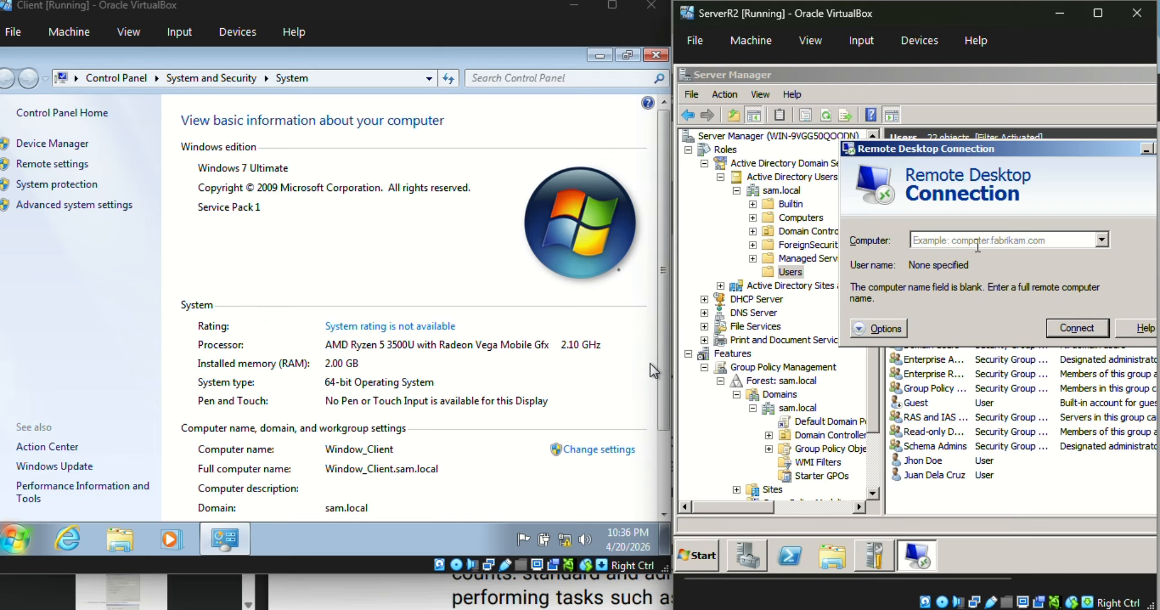
{"action": "left_click", "coordinate": [386, 243]}
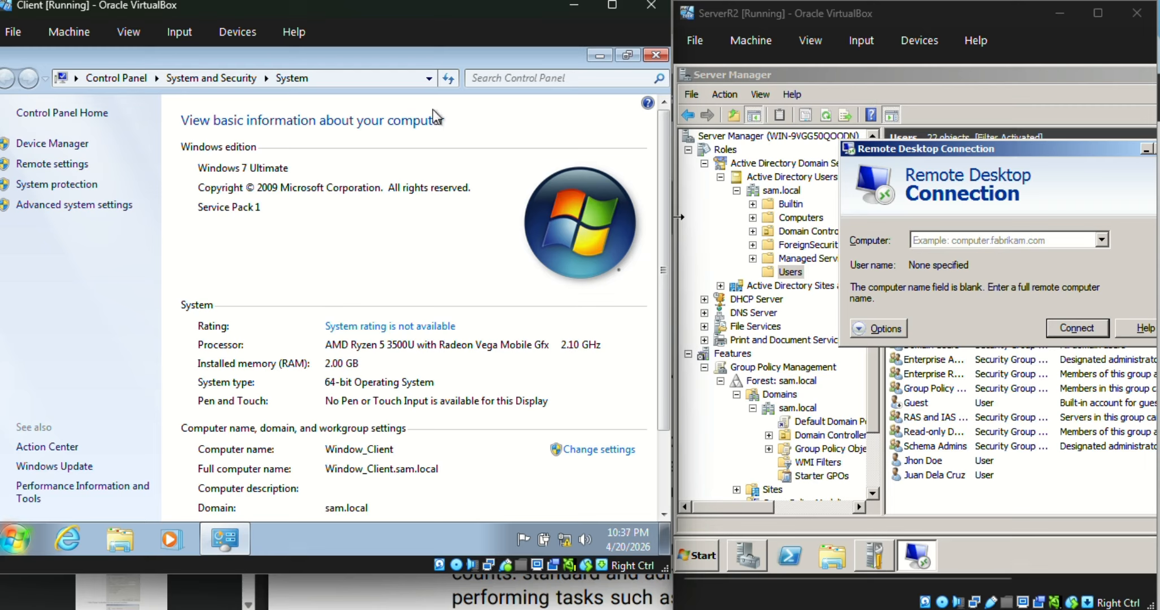
{"action": "left_click", "coordinate": [17, 539]}
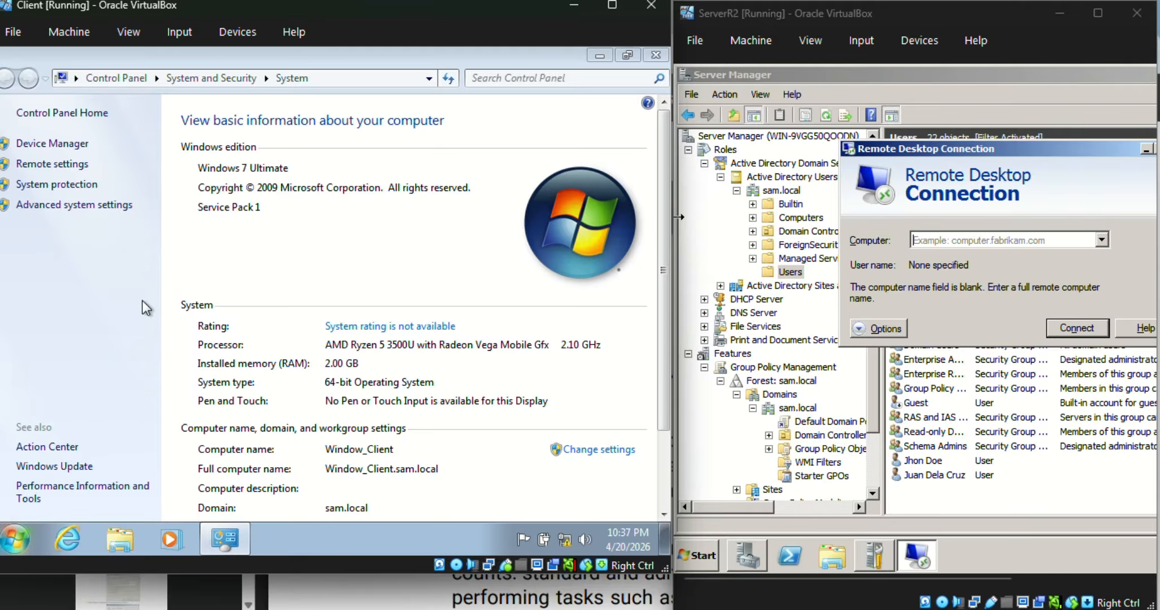
{"action": "key", "text": "super"}
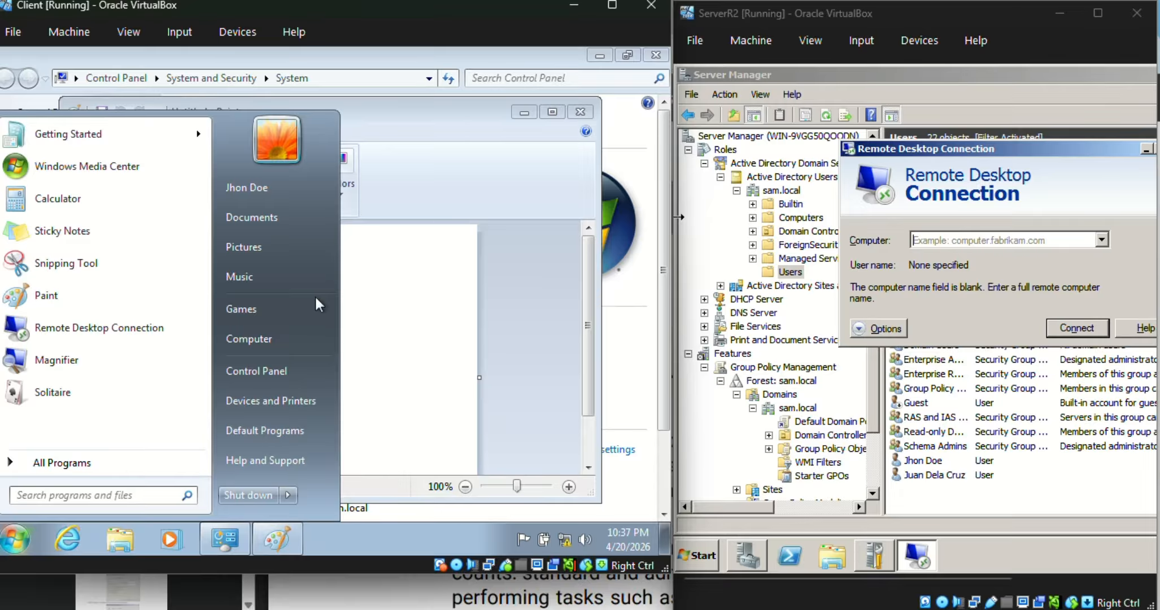
{"action": "type", "text": "cmd"}
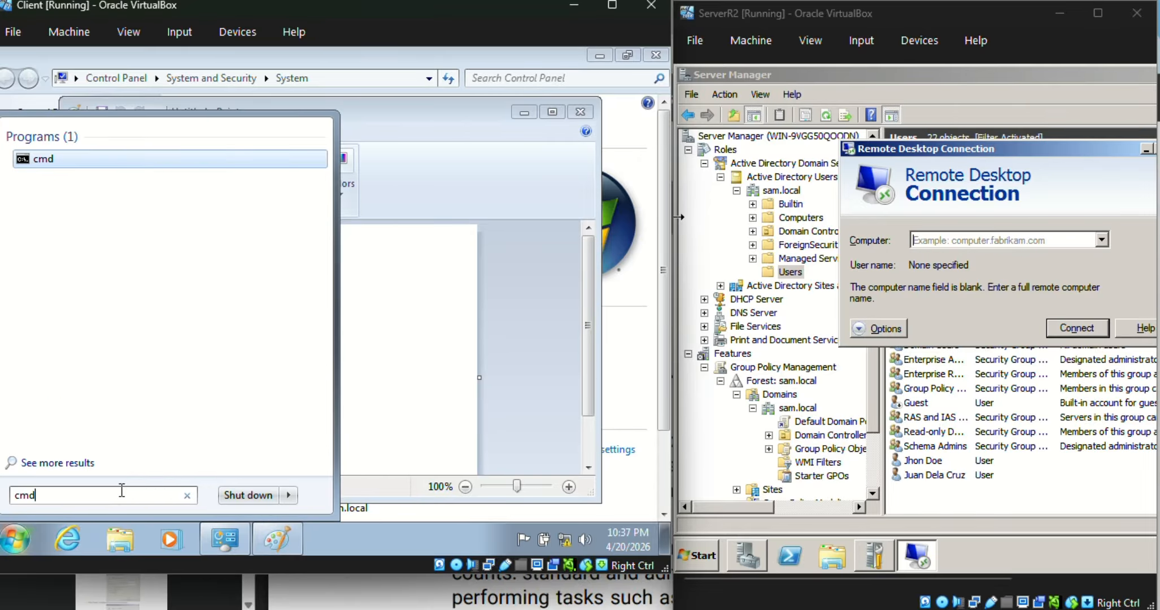
{"action": "key", "text": "Return"}
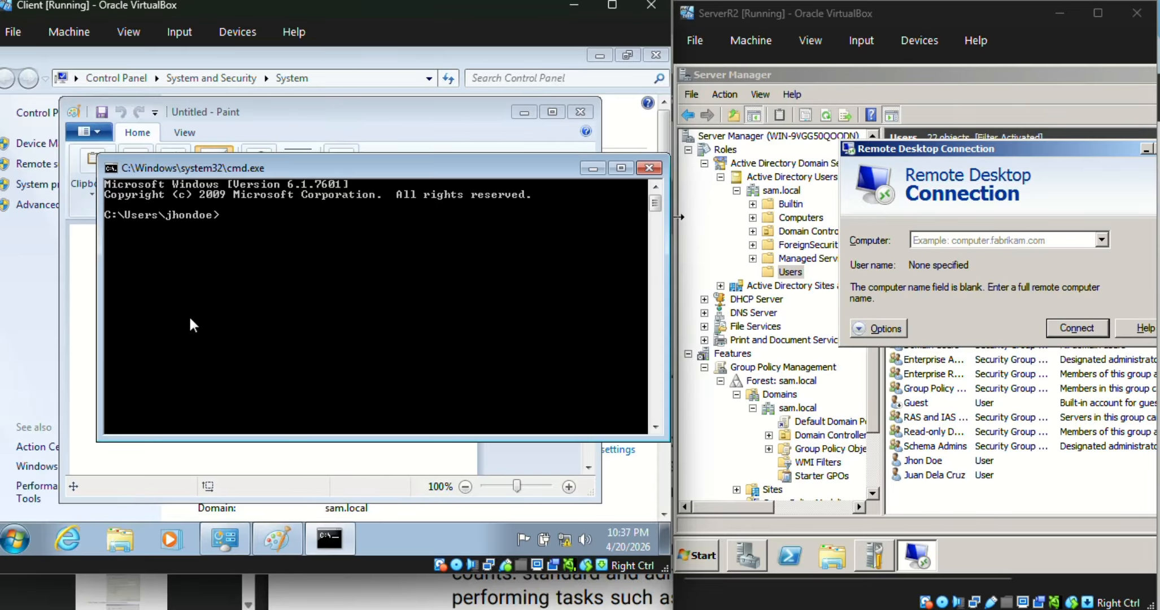
Step: Run ipconfig /all and examine the client's IPv4 address in the output
{"action": "type", "text": "ipconfig /all"}
{"action": "key", "text": "Return"}
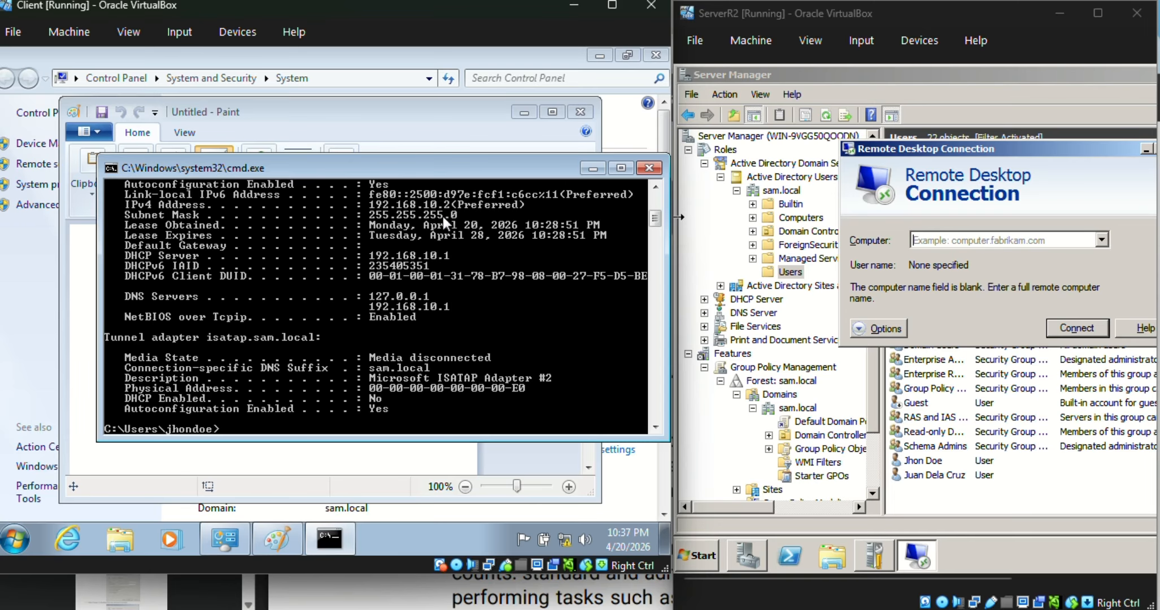
{"action": "scroll", "coordinate": [447, 226], "scroll_direction": "up", "scroll_amount": 2}
{"action": "scroll", "coordinate": [453, 274], "scroll_direction": "down", "scroll_amount": 3}
{"action": "scroll", "coordinate": [430, 244], "scroll_direction": "up", "scroll_amount": 2}
{"action": "scroll", "coordinate": [430, 245], "scroll_direction": "down", "scroll_amount": 2}
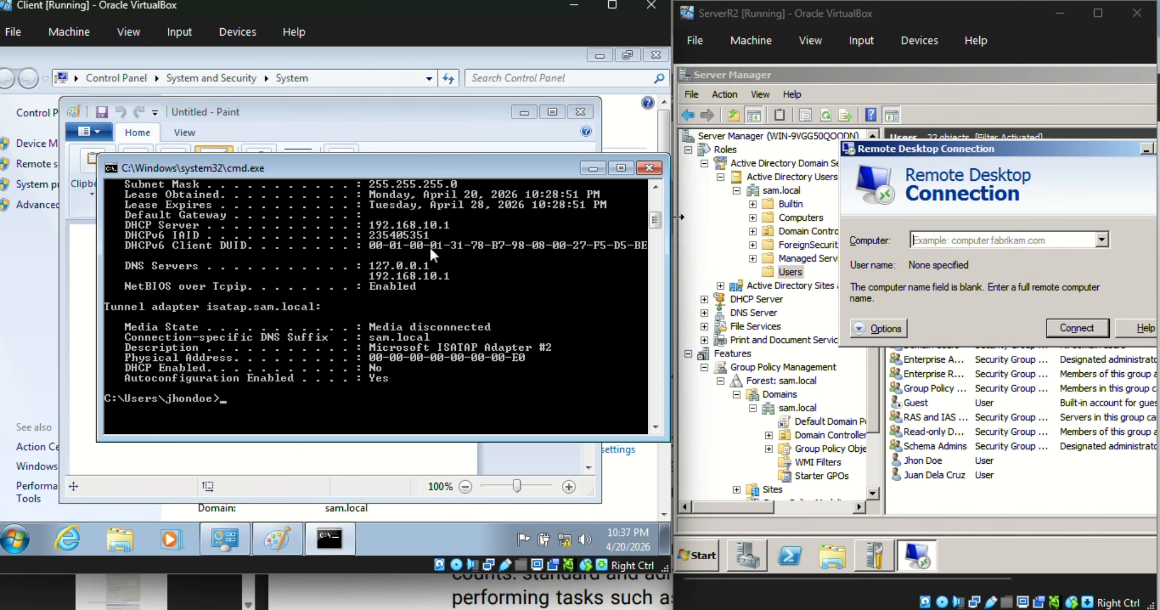
Step: Enter 192.168.10.2 as the remote computer and expand the connection options
{"action": "left_click", "coordinate": [992, 241]}
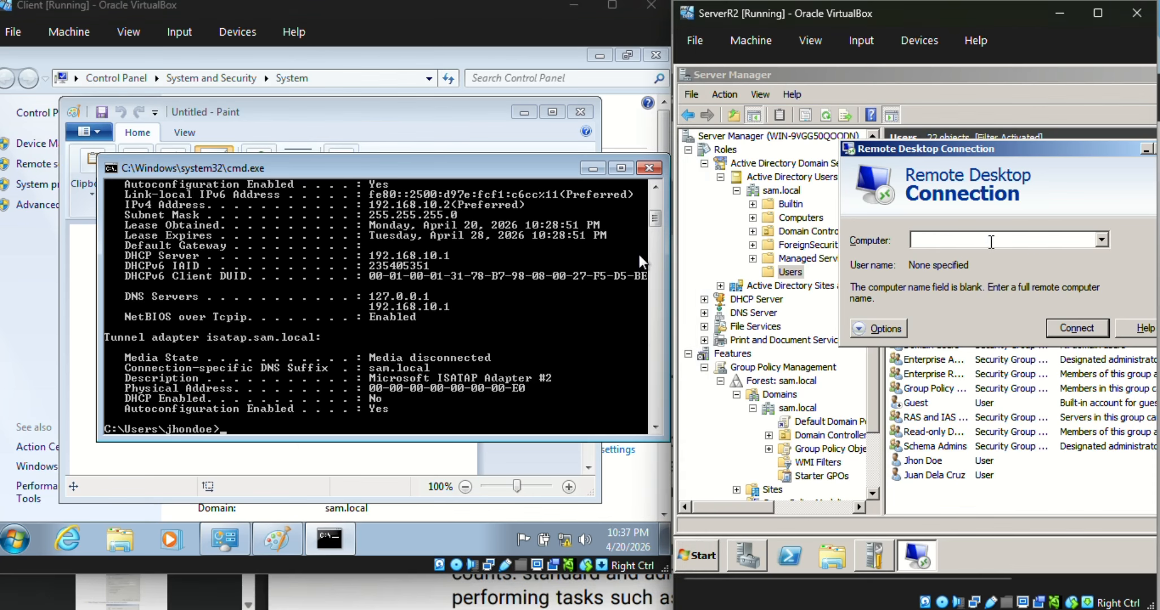
{"action": "type", "text": "192.168.10.2"}
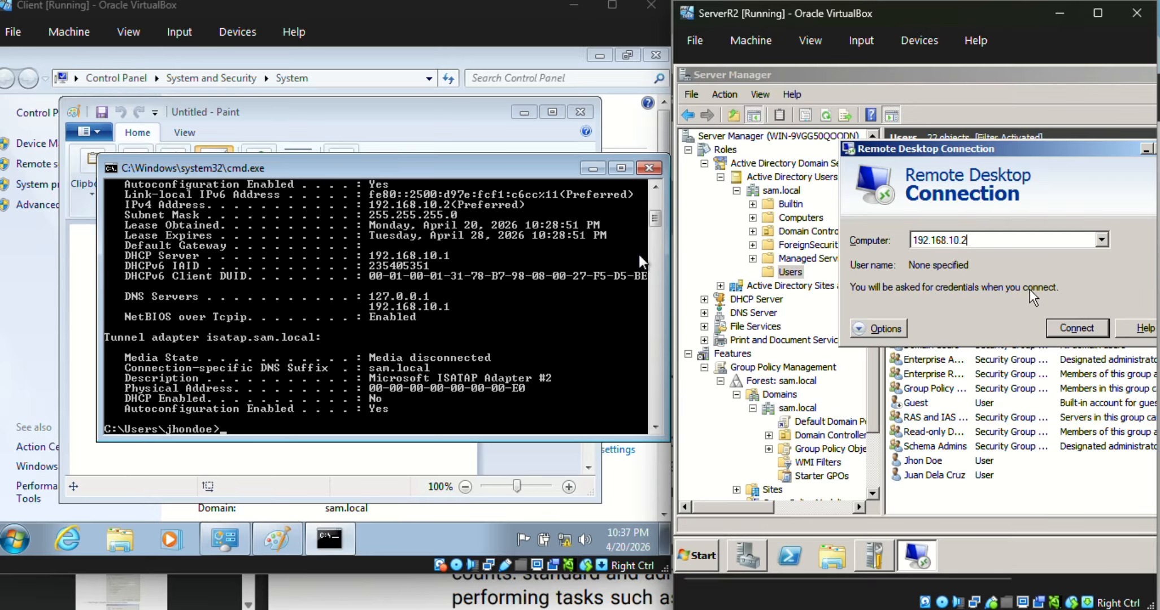
{"action": "left_click", "coordinate": [896, 328]}
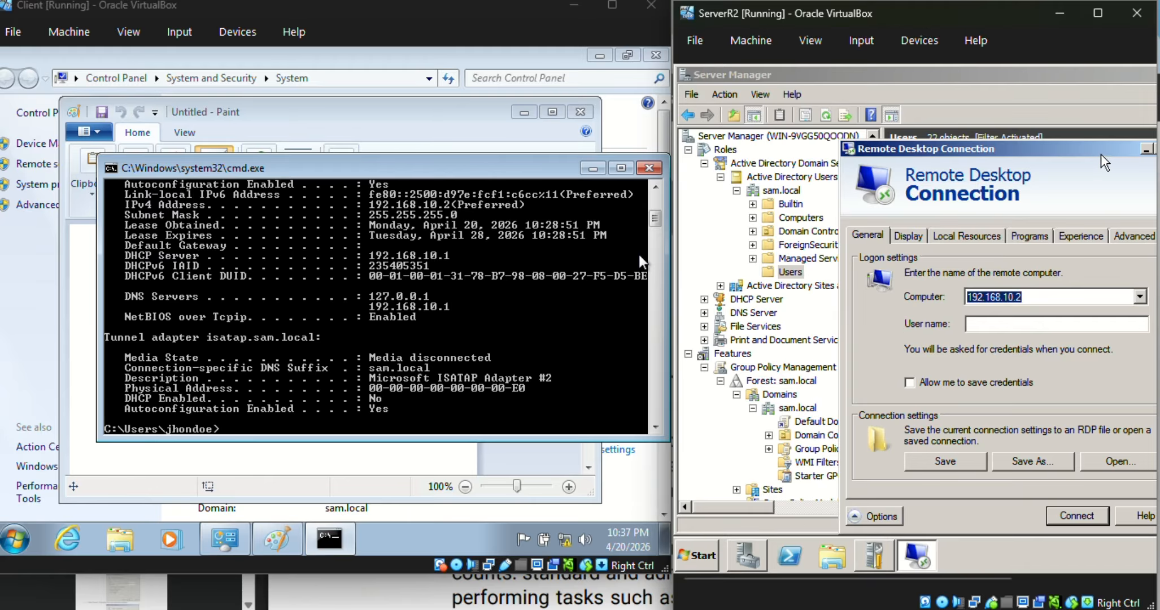
Step: Set the user name to administrator, allow saving credentials, and start the connection
{"action": "left_click_drag", "start_coordinate": [1070, 152], "coordinate": [963, 131]}
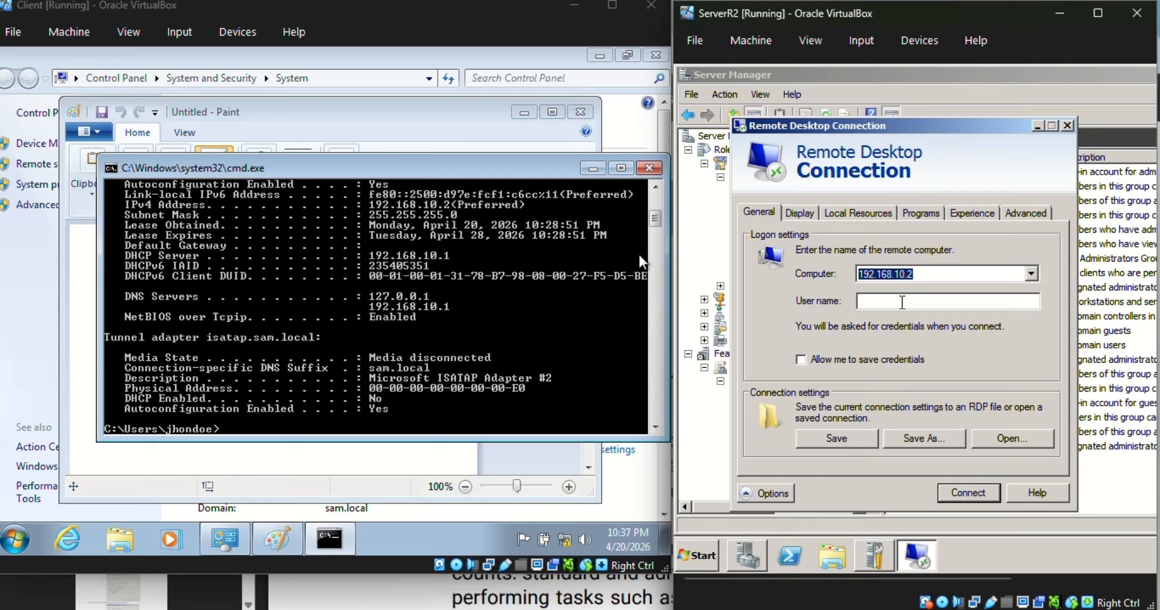
{"action": "left_click", "coordinate": [902, 303]}
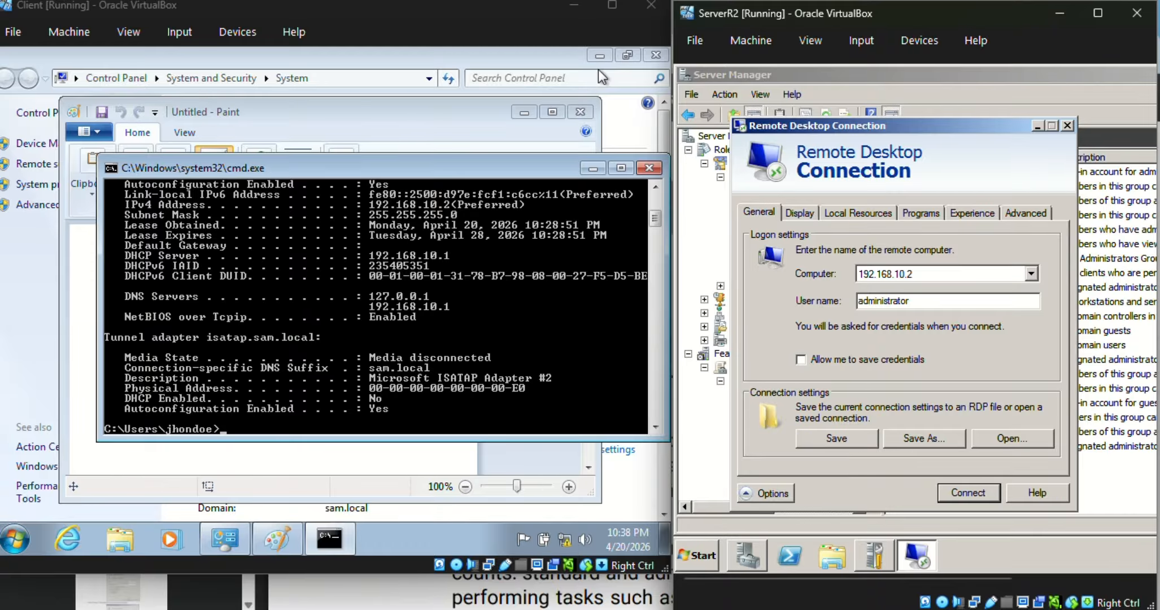
{"action": "left_click", "coordinate": [883, 360]}
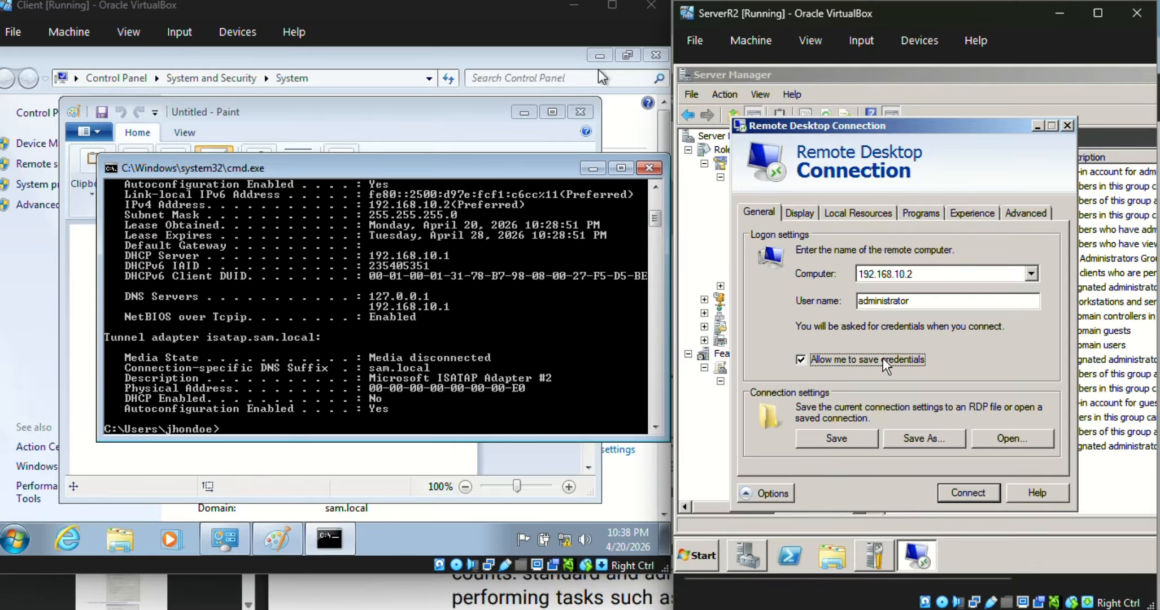
{"action": "left_click", "coordinate": [967, 492]}
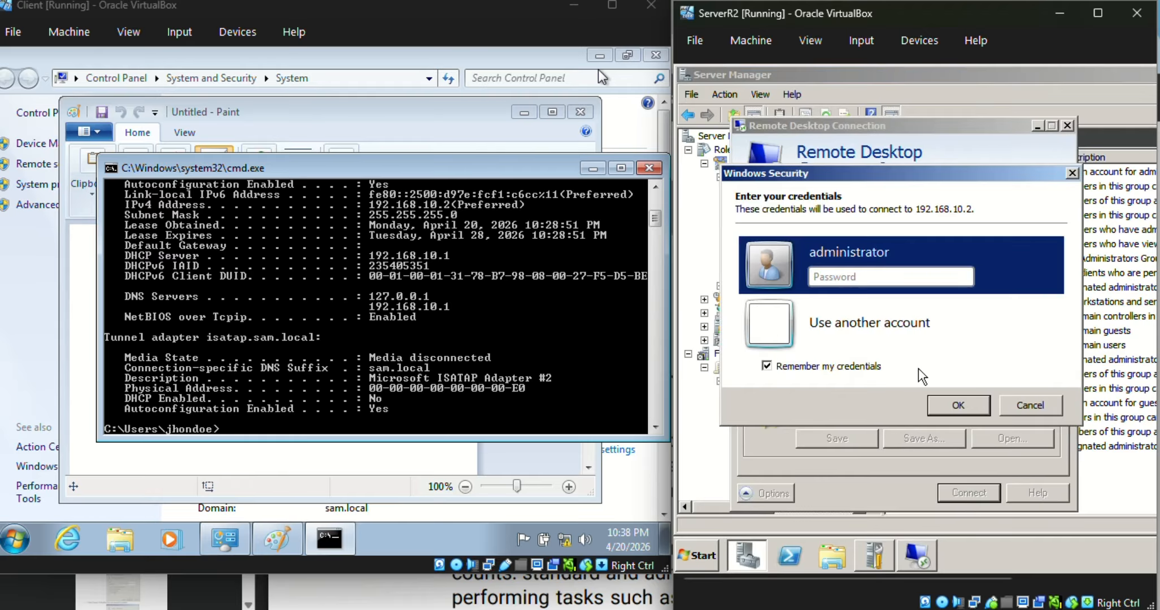
Step: Try to authenticate the remote connection with the administrator account password
{"action": "key", "text": "Caps_Lock"}
{"action": "type", "text": "•"}
{"action": "key", "text": "Caps_Lock"}
{"action": "type", "text": "•••••••"}
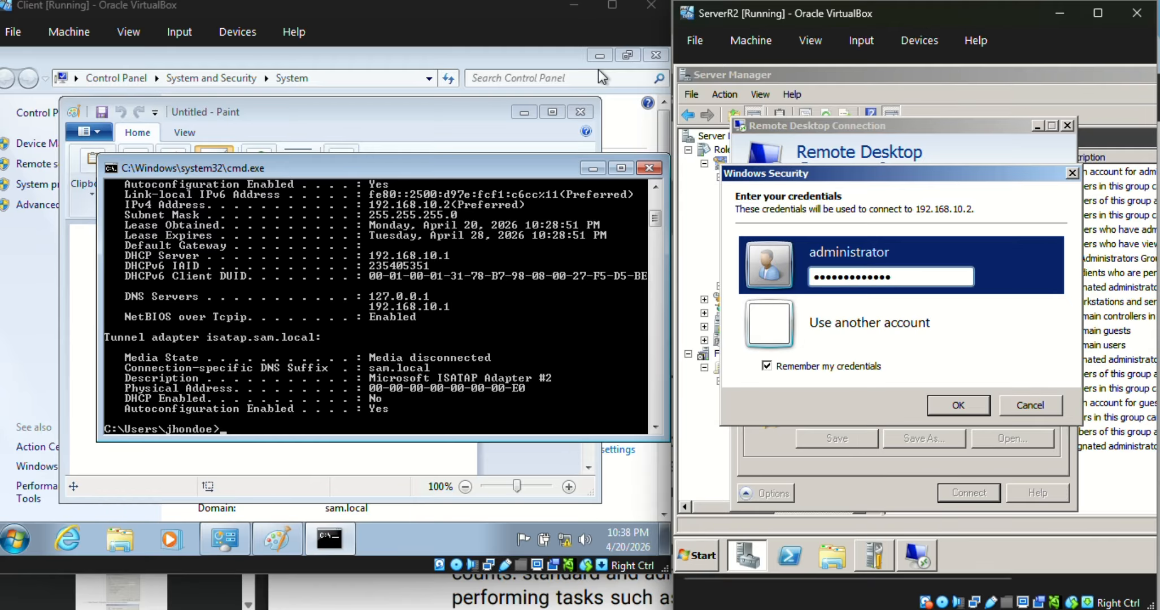
{"action": "left_click", "coordinate": [955, 403]}
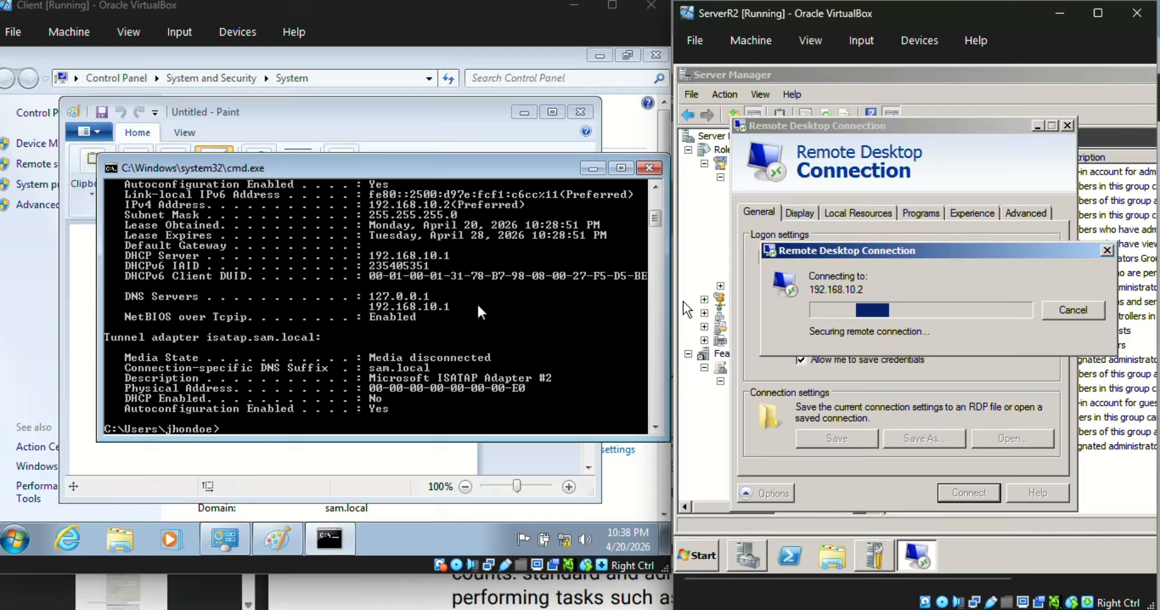
{"action": "scroll", "coordinate": [479, 311], "scroll_direction": "up", "scroll_amount": 1}
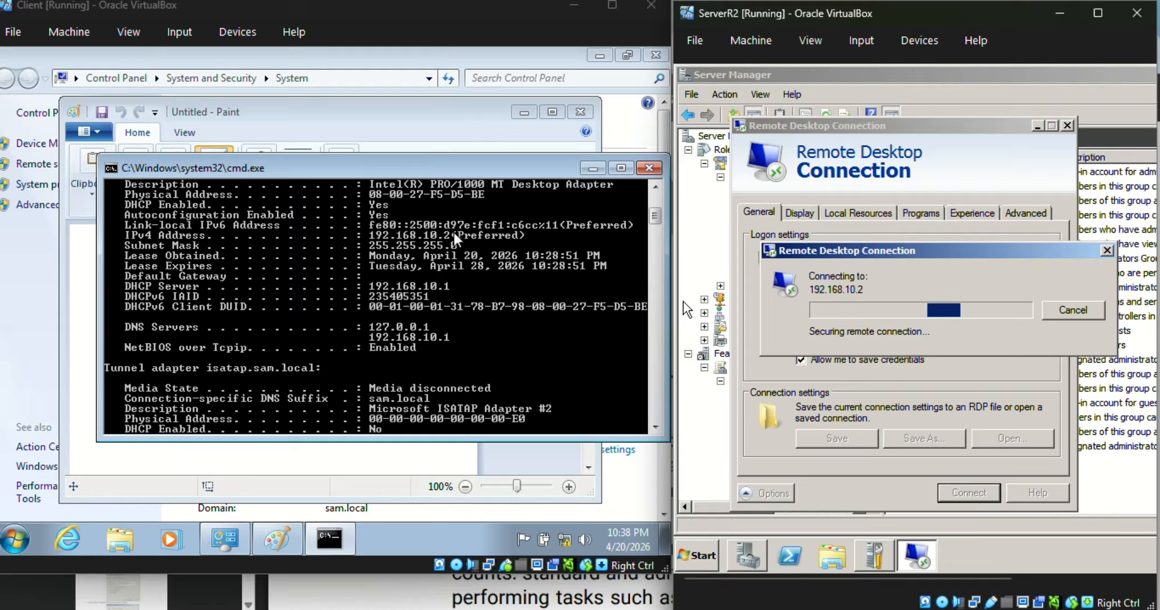
{"action": "scroll", "coordinate": [471, 281], "scroll_direction": "down", "scroll_amount": 2}
{"action": "scroll", "coordinate": [468, 274], "scroll_direction": "down", "scroll_amount": 1}
{"action": "scroll", "coordinate": [467, 274], "scroll_direction": "up", "scroll_amount": 1}
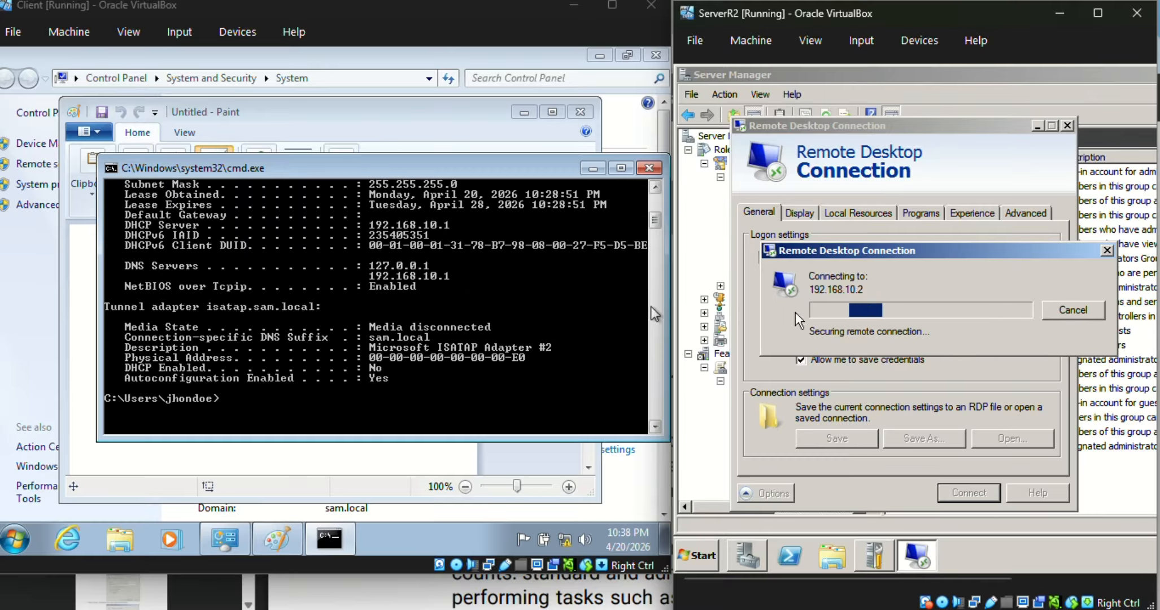
{"action": "left_click", "coordinate": [560, 313]}
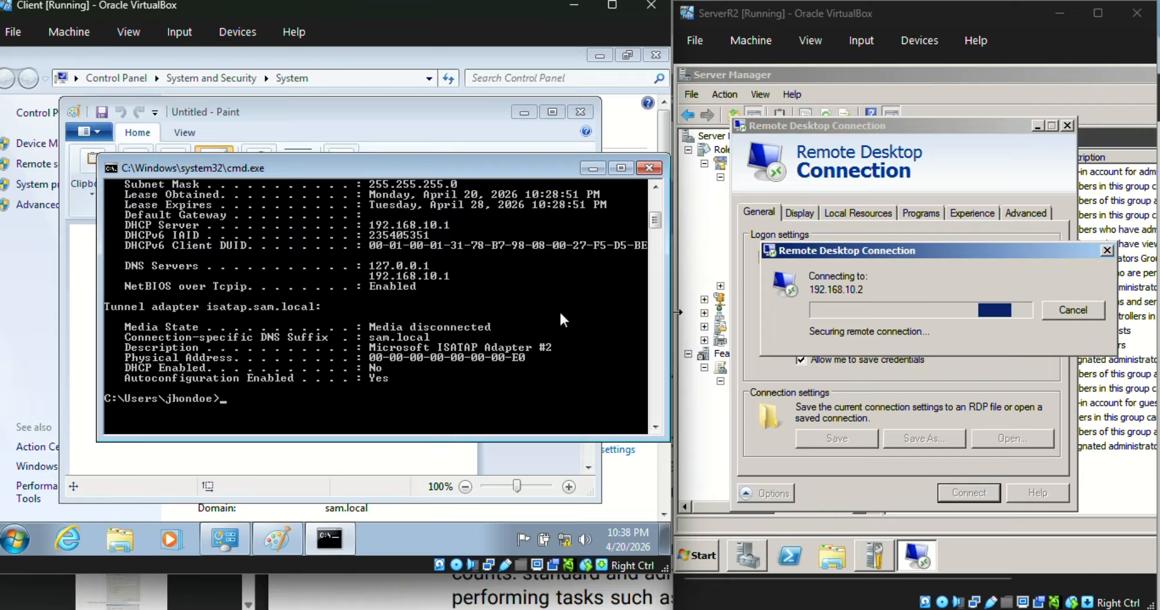
{"action": "left_click", "coordinate": [816, 293]}
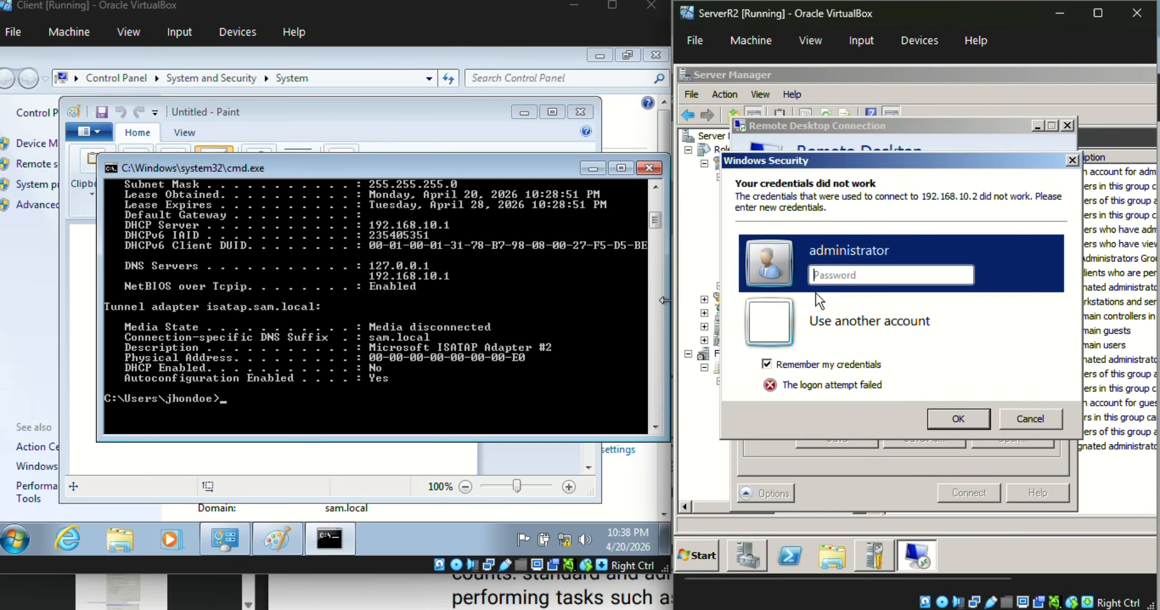
Step: Re-enter the administrator account password in the credentials prompt and submit it to connect
{"action": "left_click", "coordinate": [911, 273]}
{"action": "type", "text": "P@ss"}
{"action": "key", "text": "Caps_Lock"}
{"action": "type", "text": "W"}
{"action": "key", "text": "Caps_Lock"}
{"action": "type", "text": "0r"}
{"action": "key", "text": "Return"}
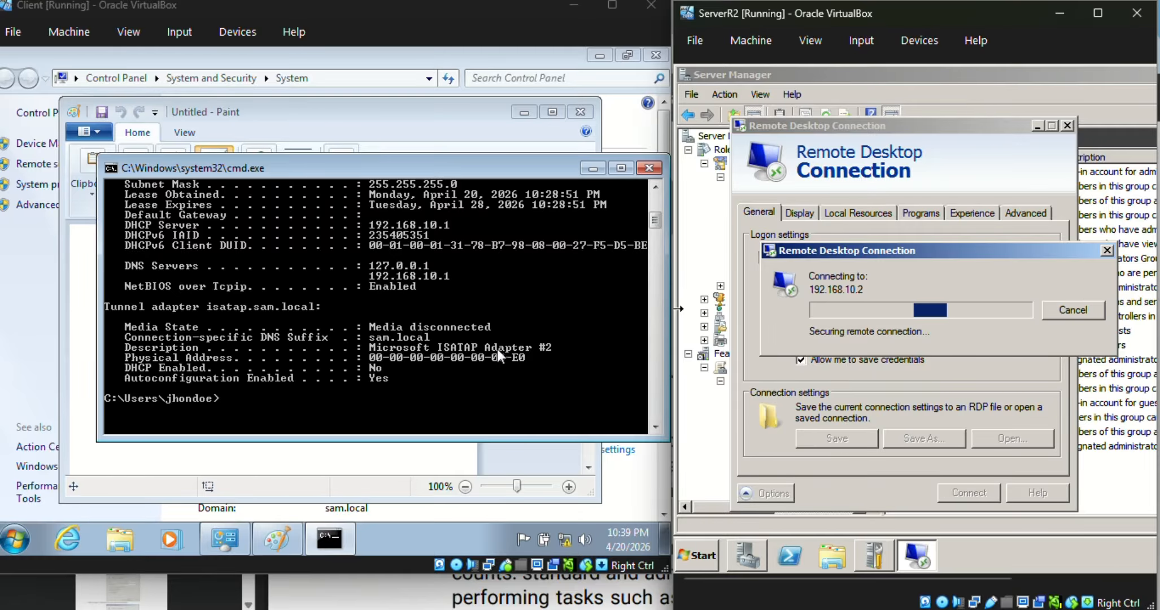
{"action": "left_click", "coordinate": [467, 373]}
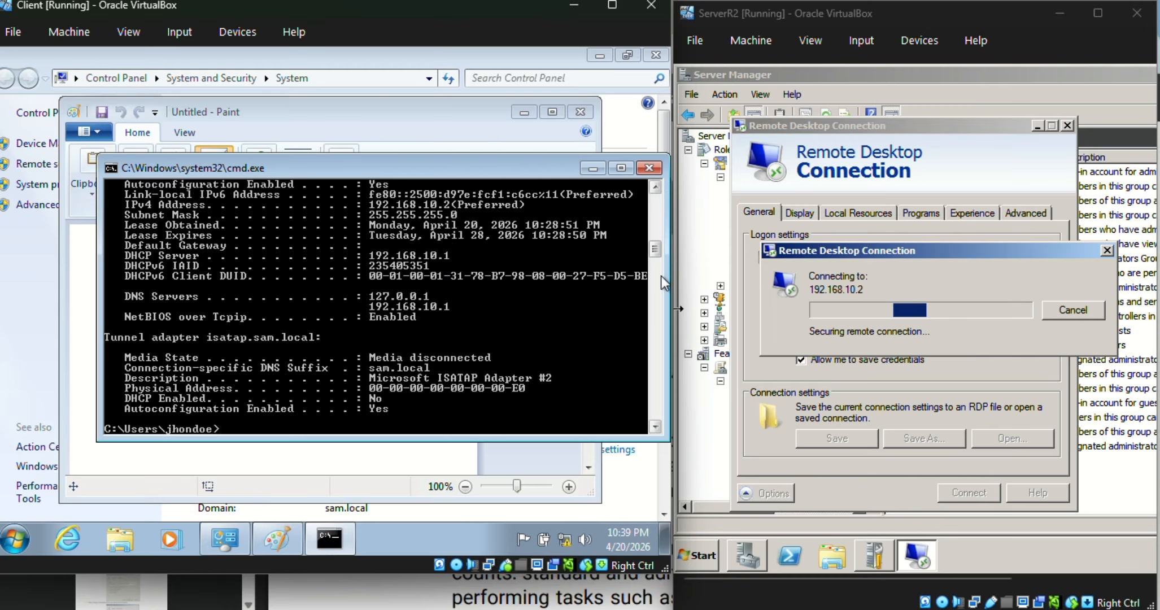
{"action": "left_click", "coordinate": [805, 308]}
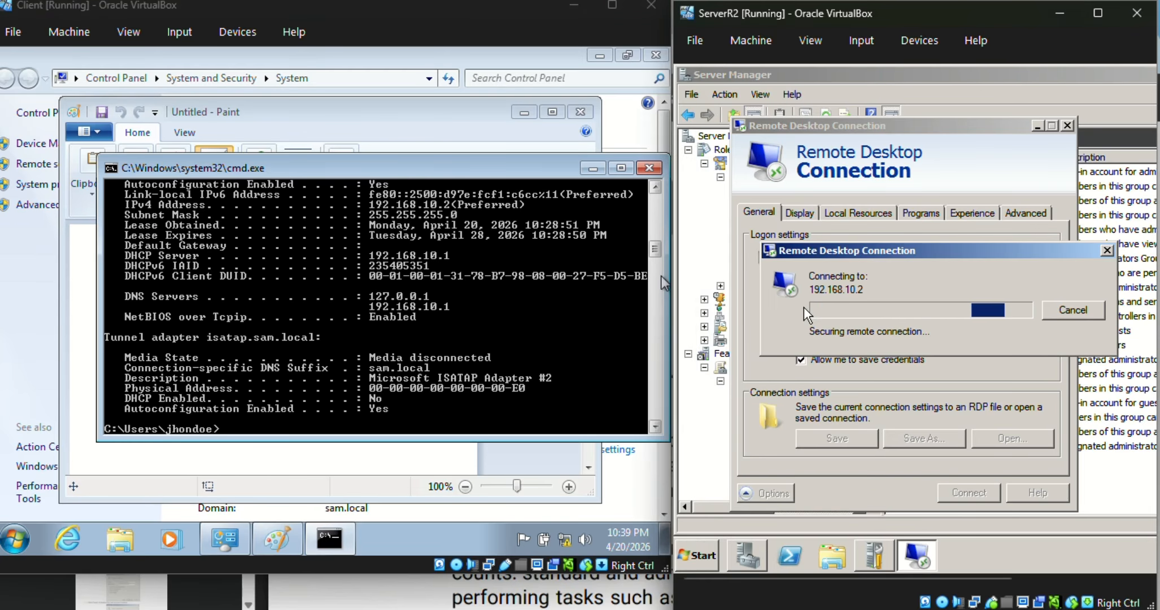
Step: Accept the remote computer's certificate warning, choosing not to be asked again for this computer
{"action": "left_click_drag", "start_coordinate": [890, 247], "coordinate": [880, 329]}
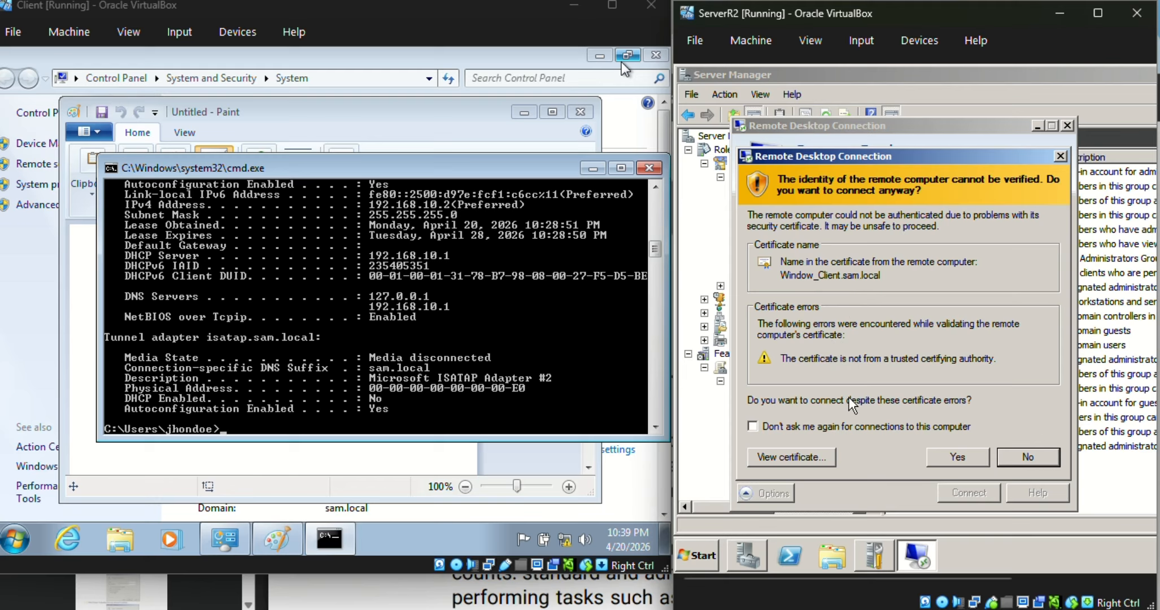
{"action": "left_click", "coordinate": [859, 424]}
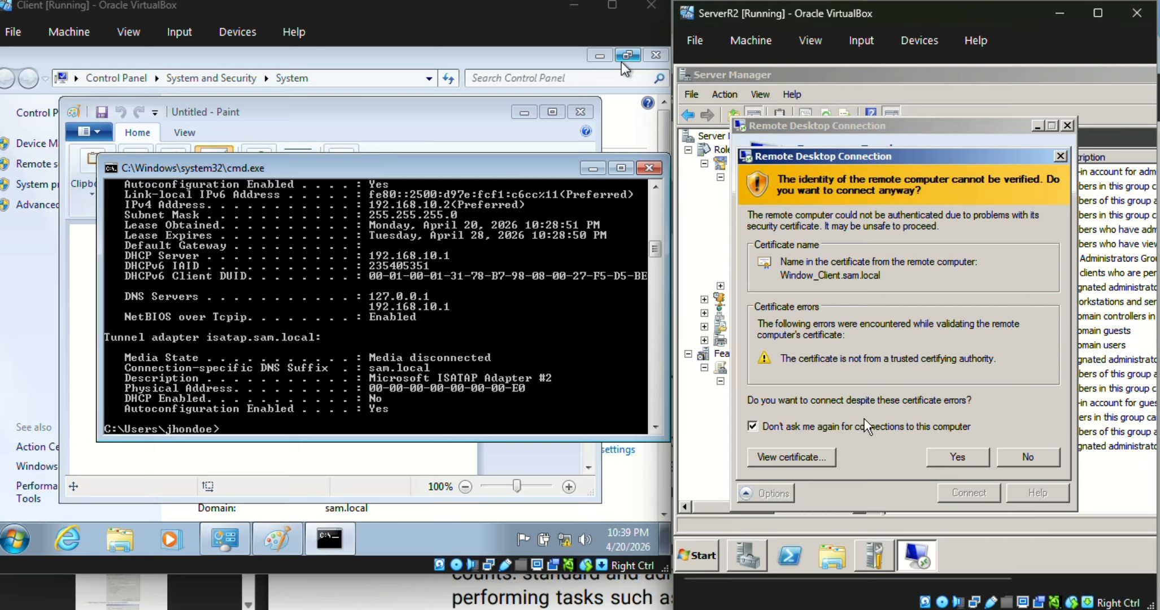
{"action": "left_click", "coordinate": [957, 457]}
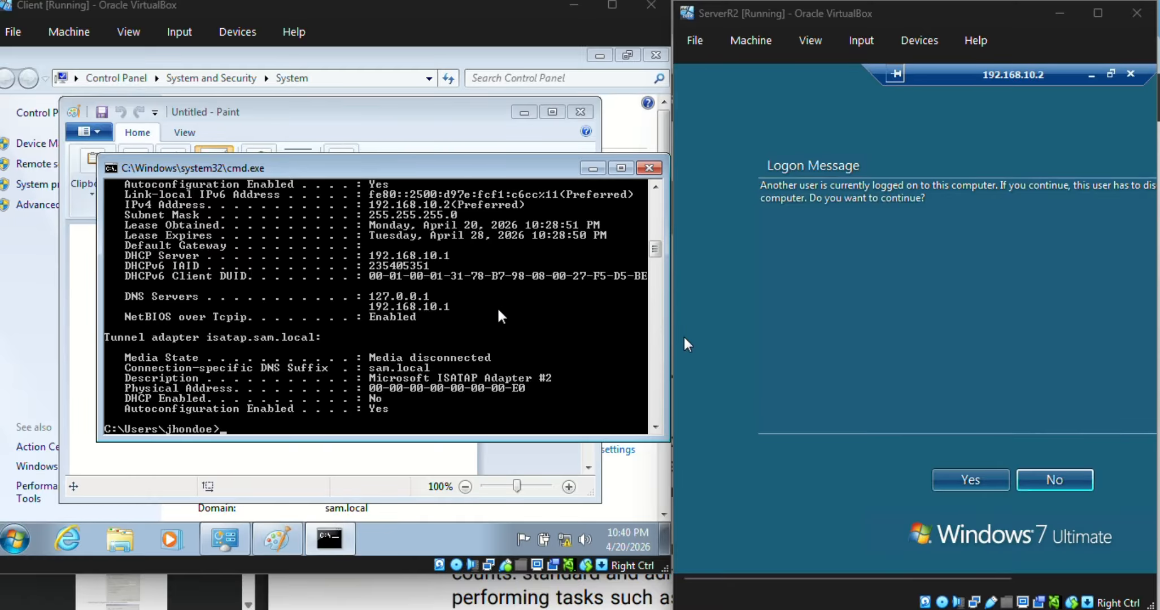
Step: Continue the remote logon despite the user signed in on the client, and approve the disconnect on the client
{"action": "left_click_drag", "start_coordinate": [670, 305], "coordinate": [516, 284]}
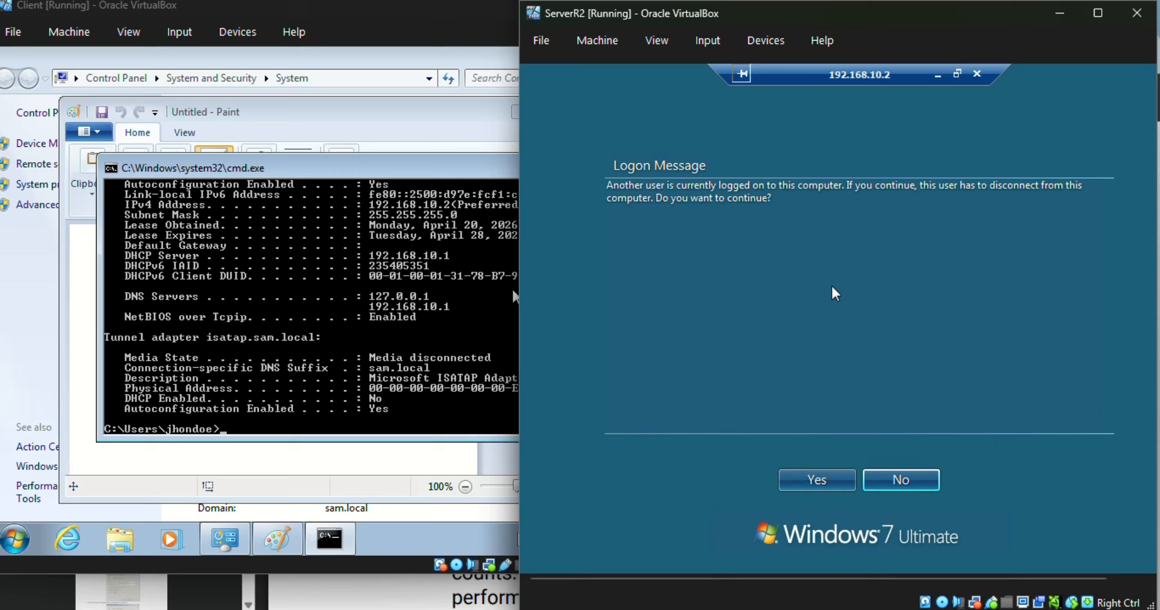
{"action": "left_click", "coordinate": [806, 489]}
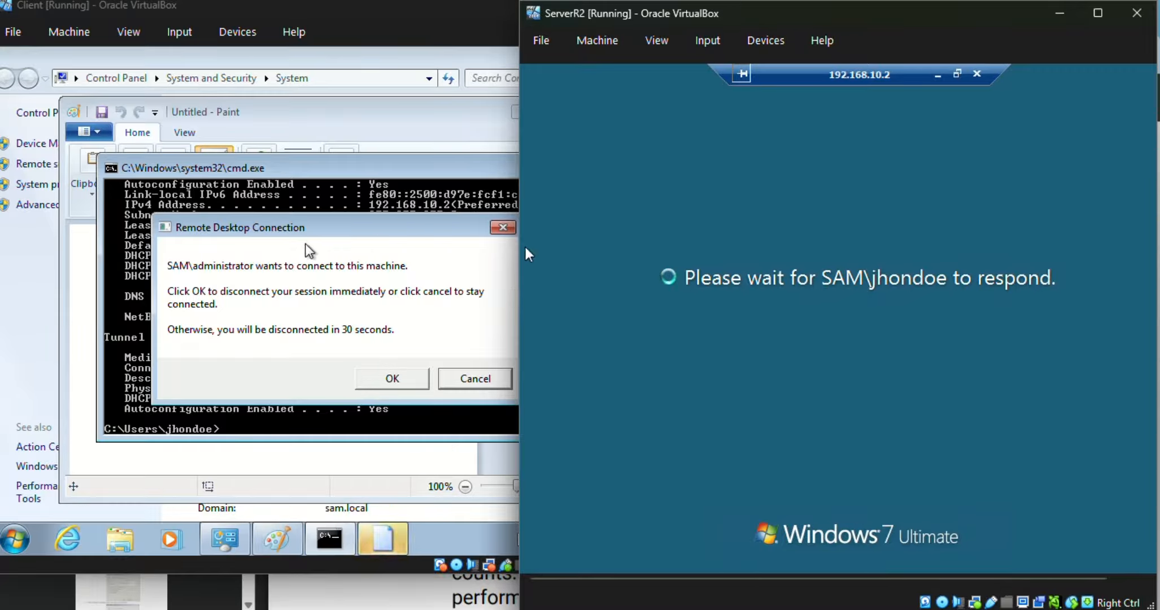
{"action": "left_click_drag", "start_coordinate": [326, 229], "coordinate": [296, 210]}
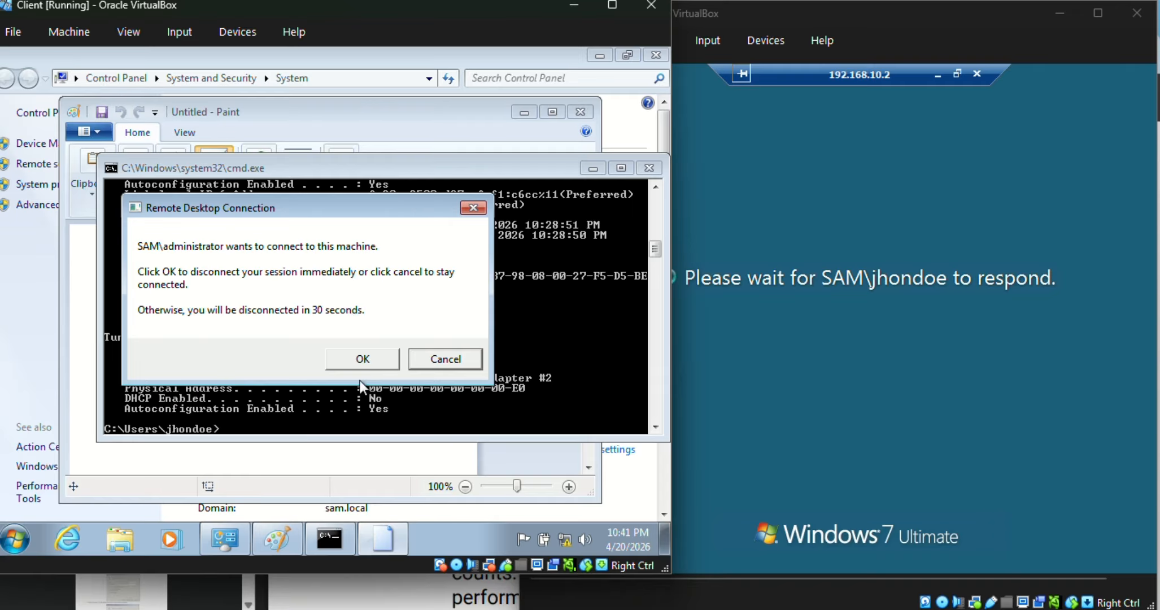
{"action": "left_click", "coordinate": [362, 364]}
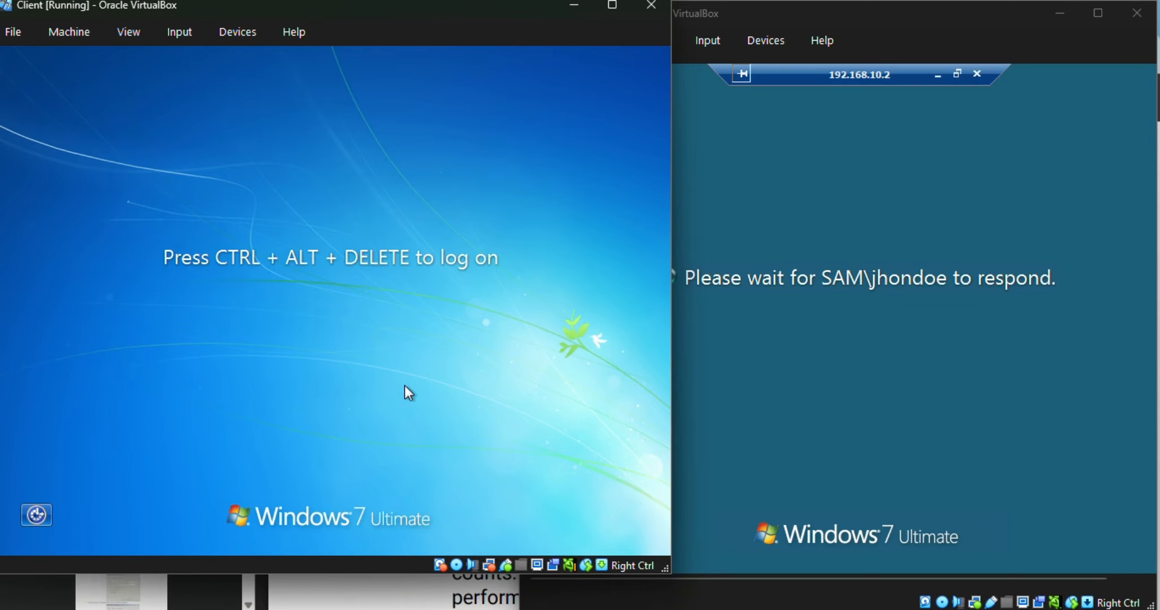
{"action": "left_click", "coordinate": [808, 419]}
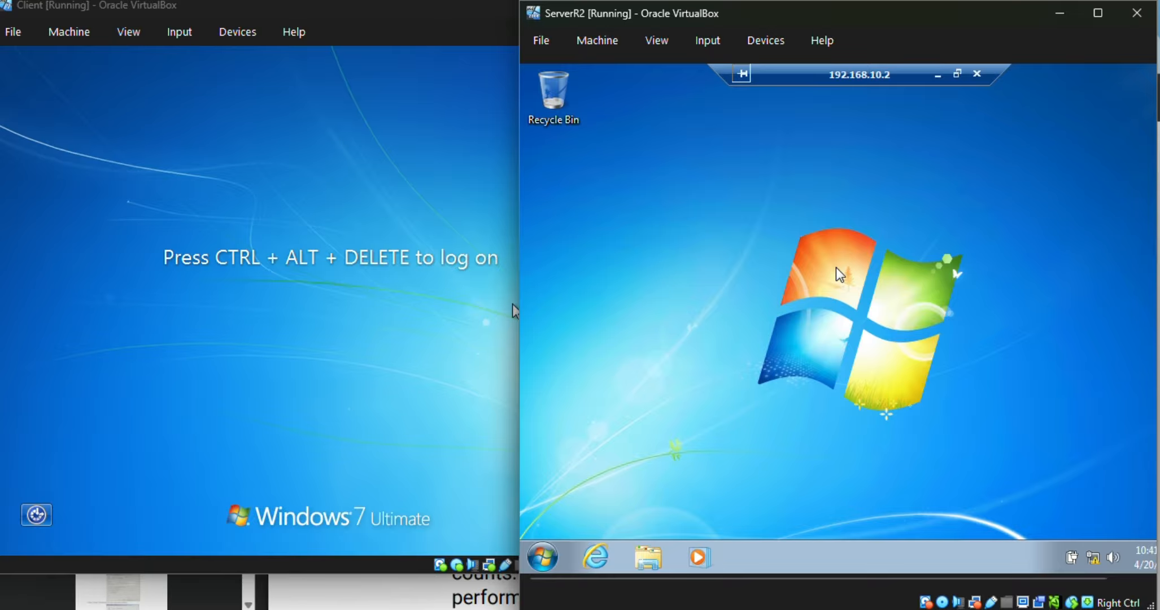
Step: Open a command prompt in the remote session and run ipconfig /all to check the network settings
{"action": "left_click", "coordinate": [544, 555]}
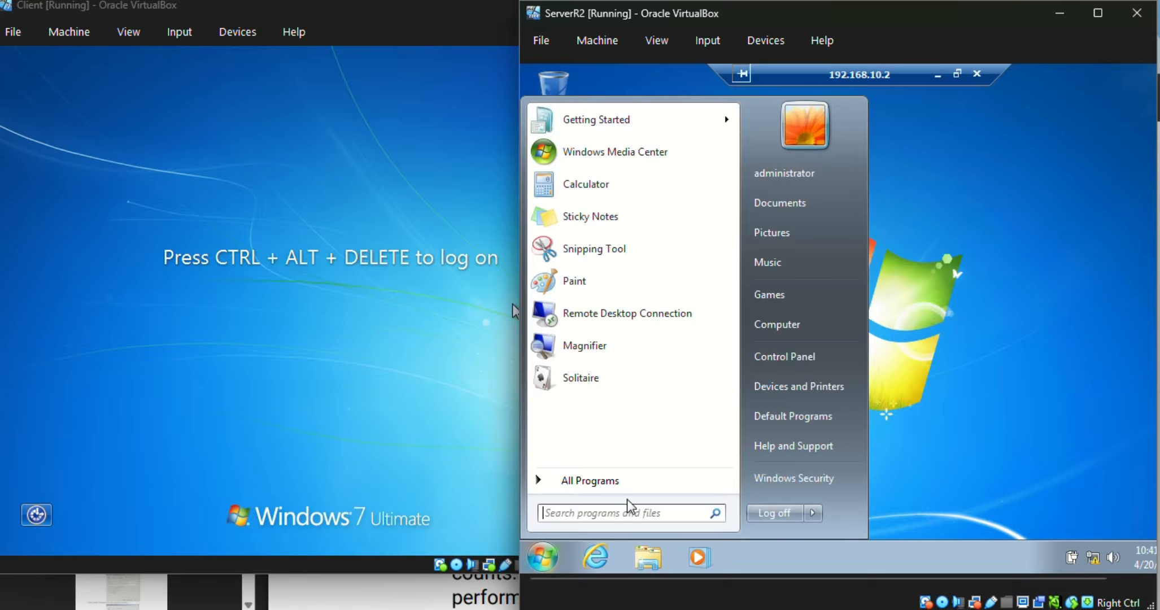
{"action": "type", "text": "cmd"}
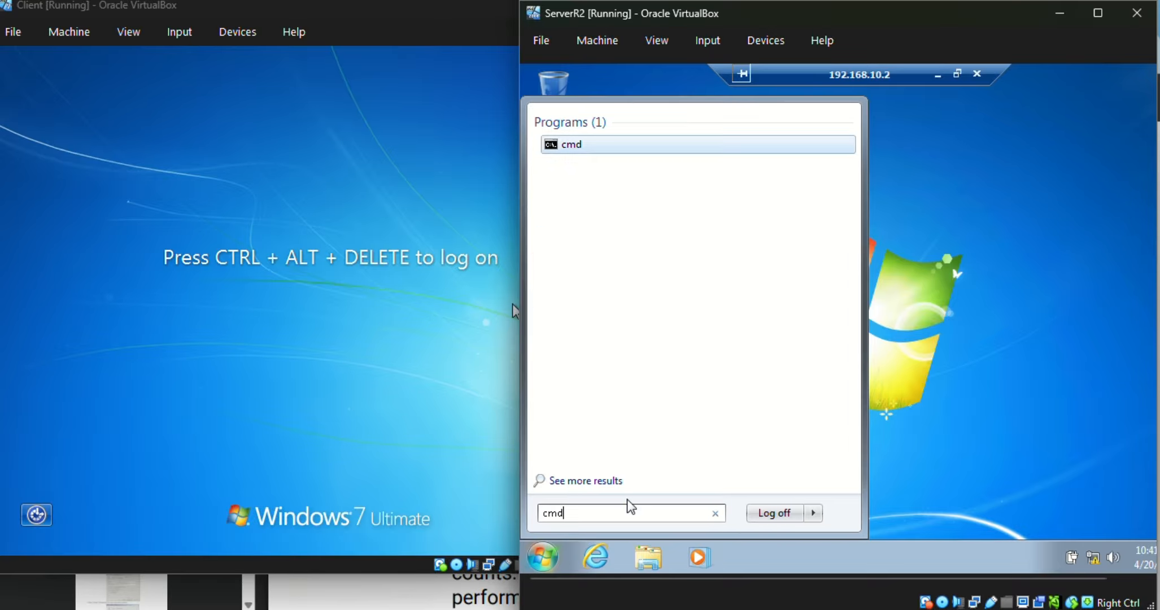
{"action": "key", "text": "Return"}
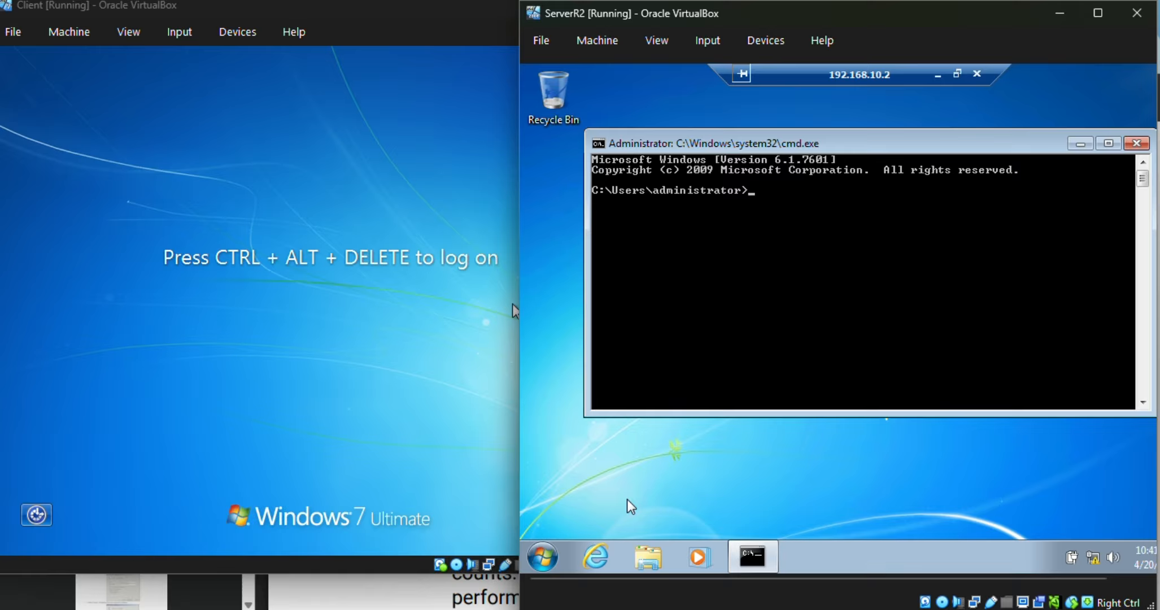
{"action": "type", "text": "cm"}
{"action": "key", "text": "BackSpace"}
{"action": "key", "text": "BackSpace"}
{"action": "type", "text": "ipconfig /all"}
{"action": "key", "text": "Return"}
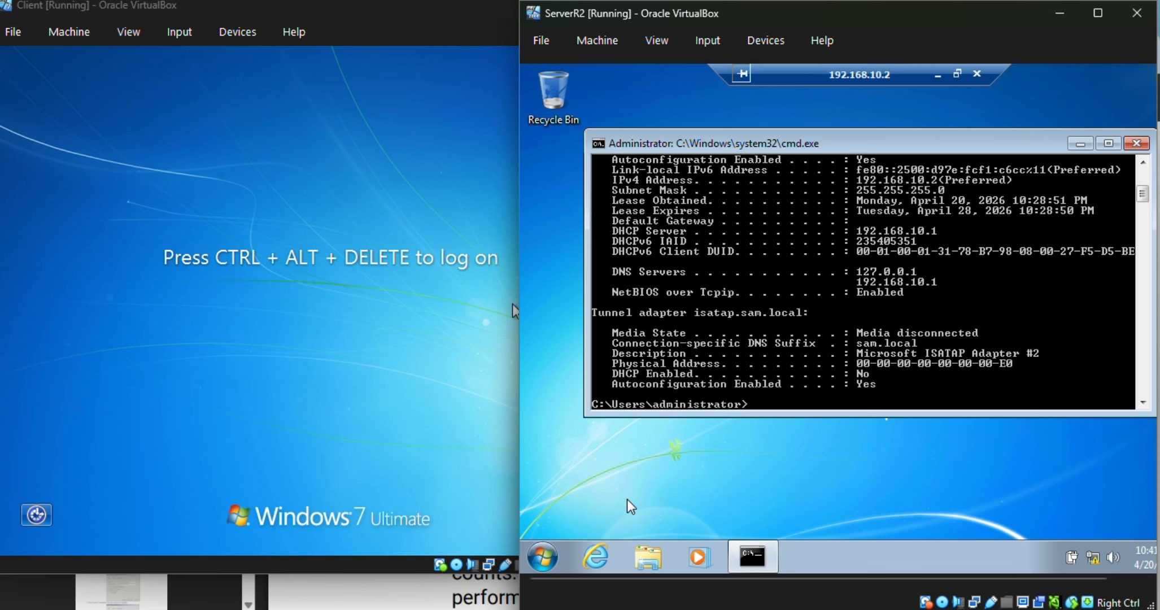
{"action": "scroll", "coordinate": [901, 276], "scroll_direction": "up", "scroll_amount": 2}
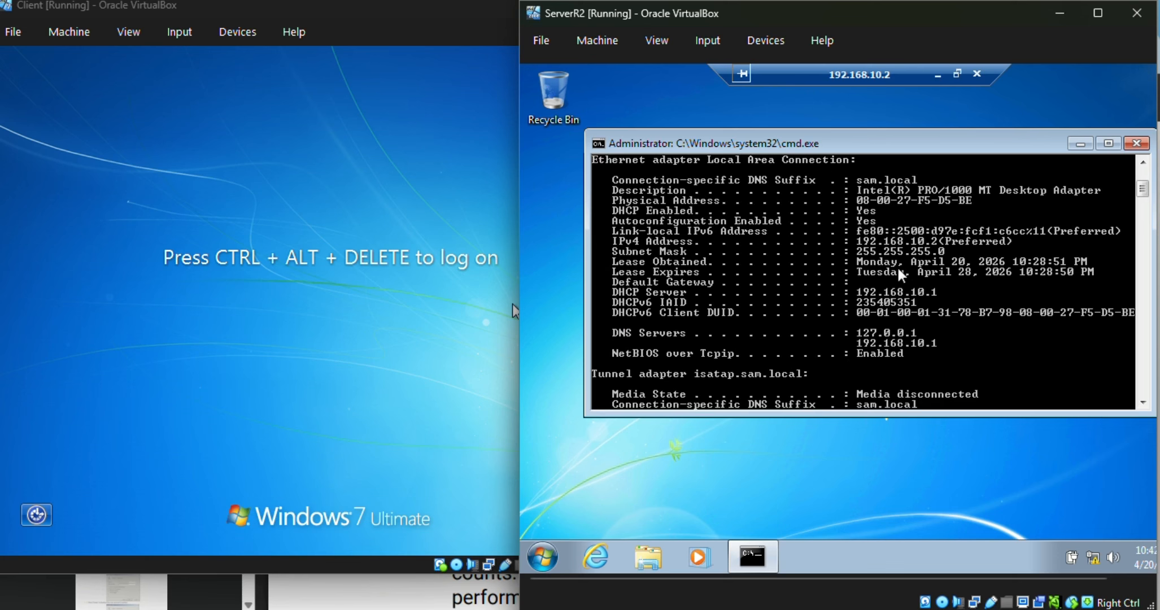
{"action": "scroll", "coordinate": [902, 277], "scroll_direction": "down", "scroll_amount": 4}
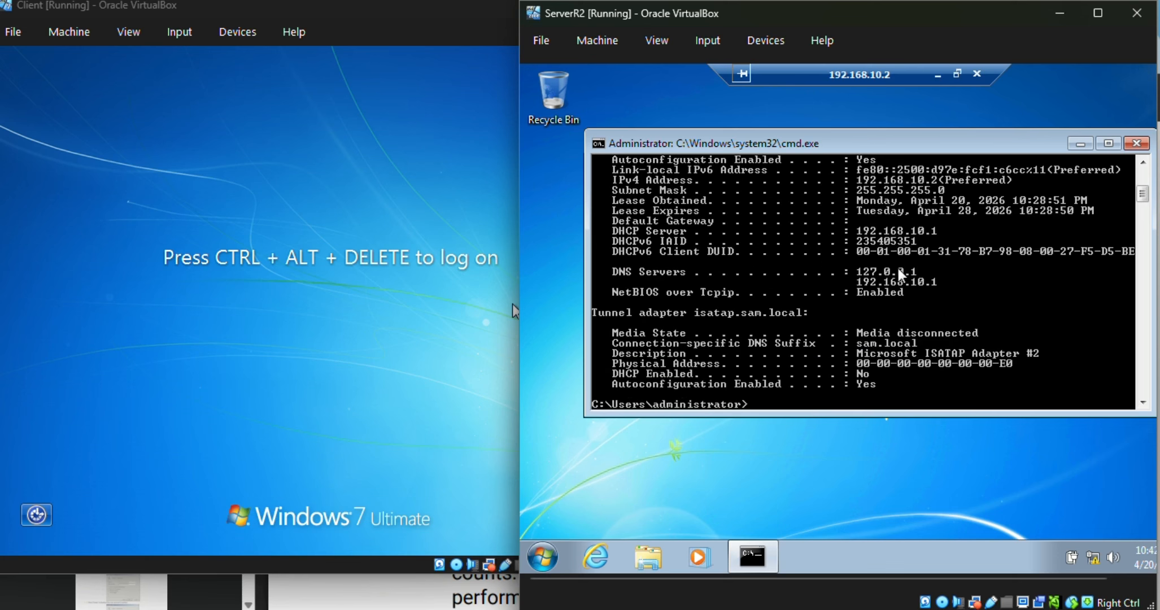
Step: Close the command prompt and disconnect the Remote Desktop session
{"action": "left_click", "coordinate": [1136, 143]}
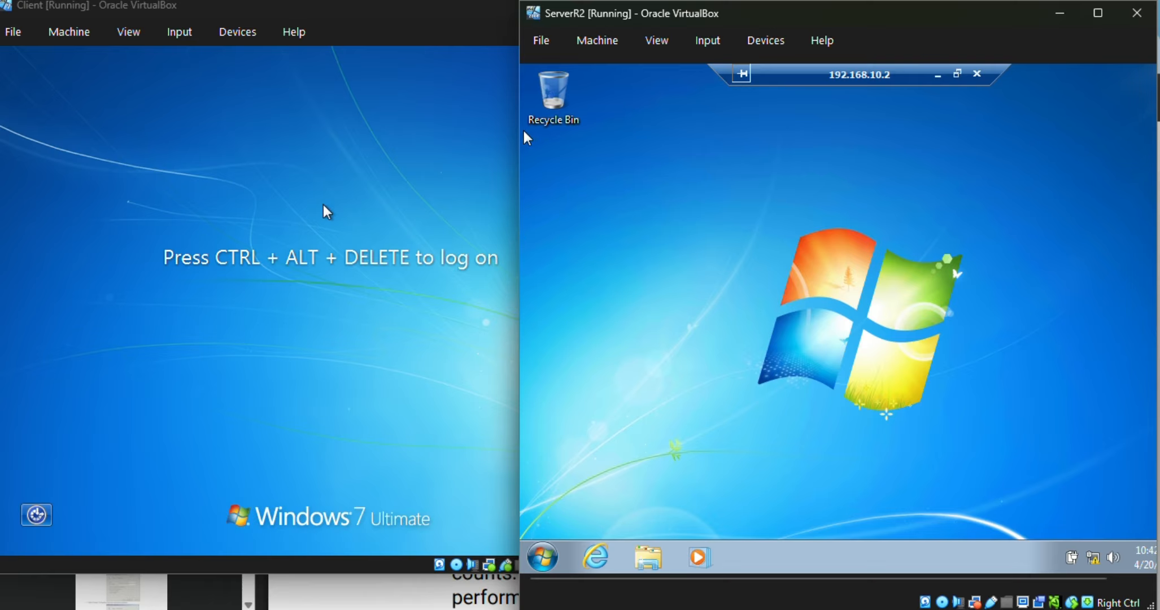
{"action": "left_click", "coordinate": [980, 73]}
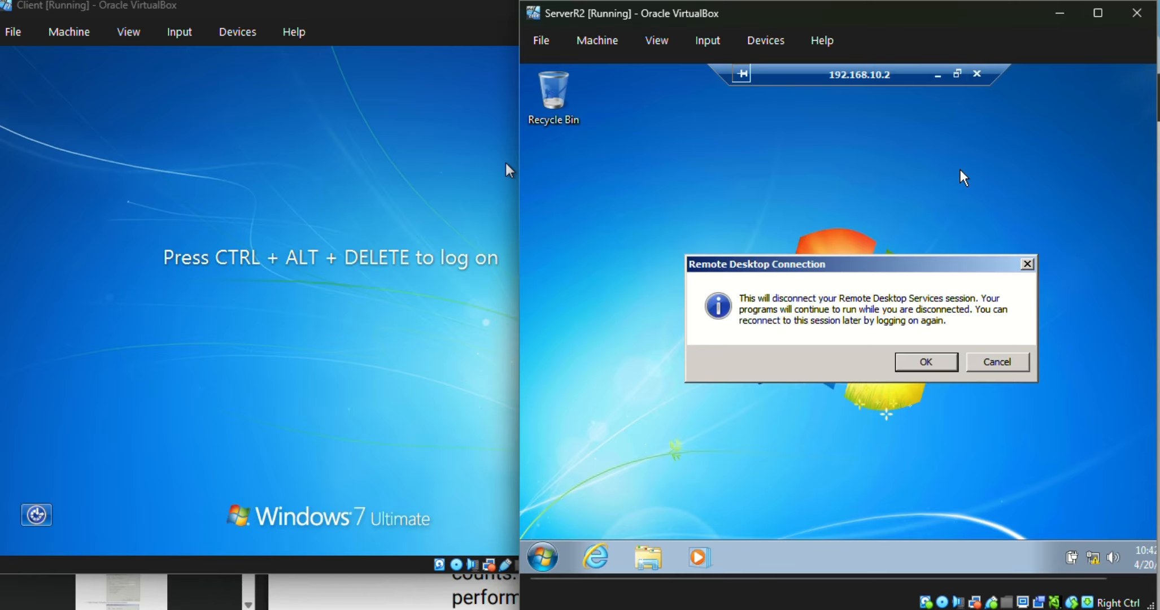
{"action": "left_click", "coordinate": [919, 362]}
Step: Bring up the client's logon screen by sending Ctrl+Alt+Delete through the soft keyboard, then close it
{"action": "left_click", "coordinate": [336, 375]}
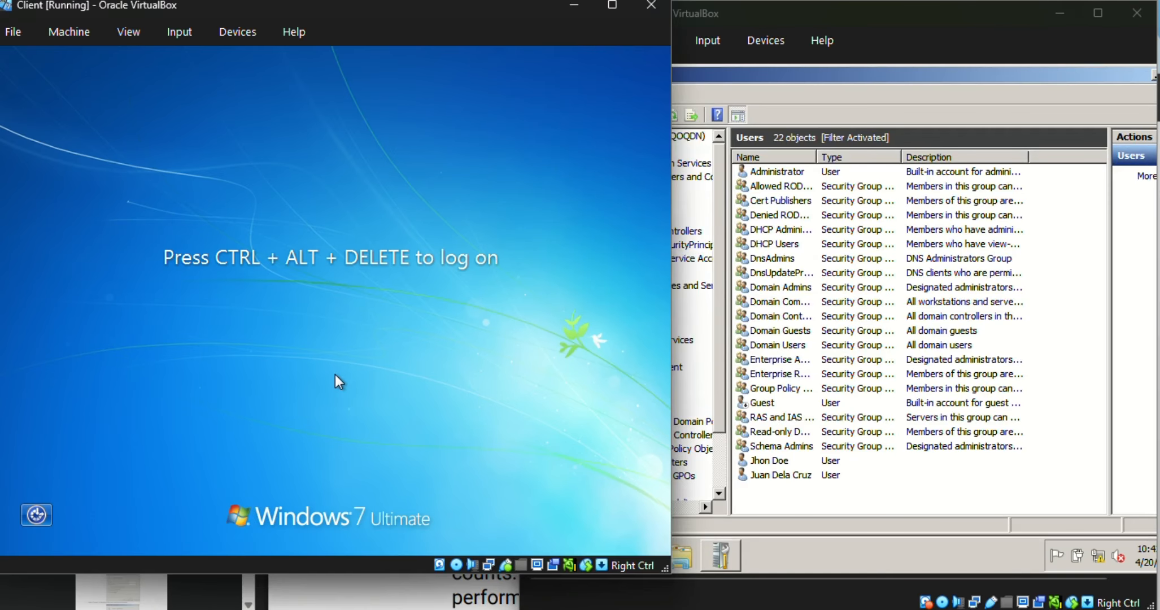
{"action": "left_click", "coordinate": [180, 33]}
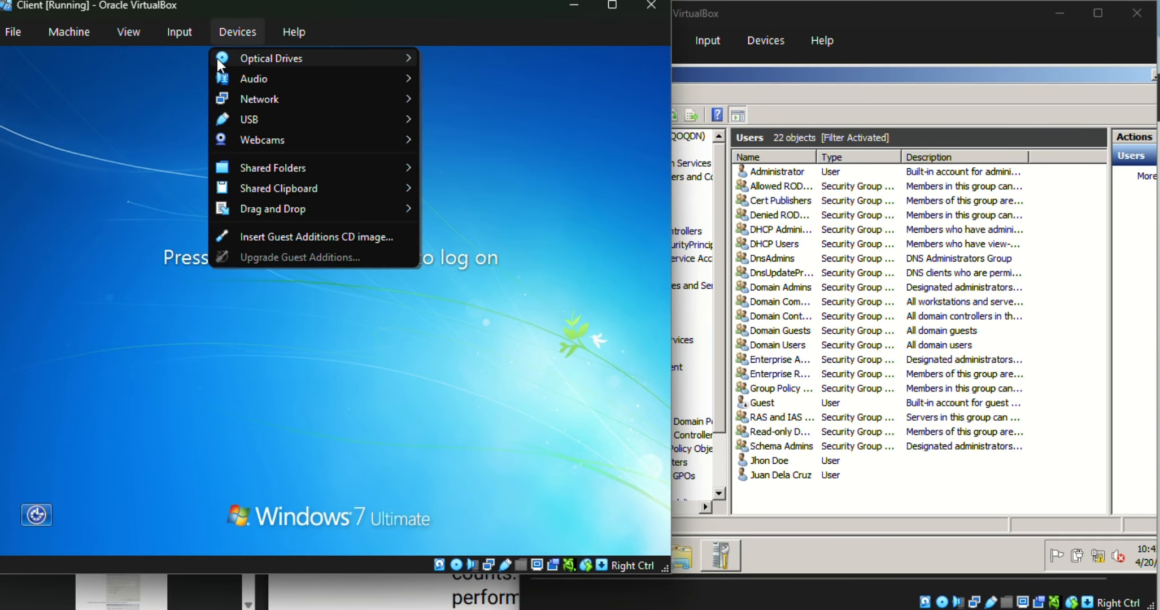
{"action": "mouse_move", "coordinate": [195, 64]}
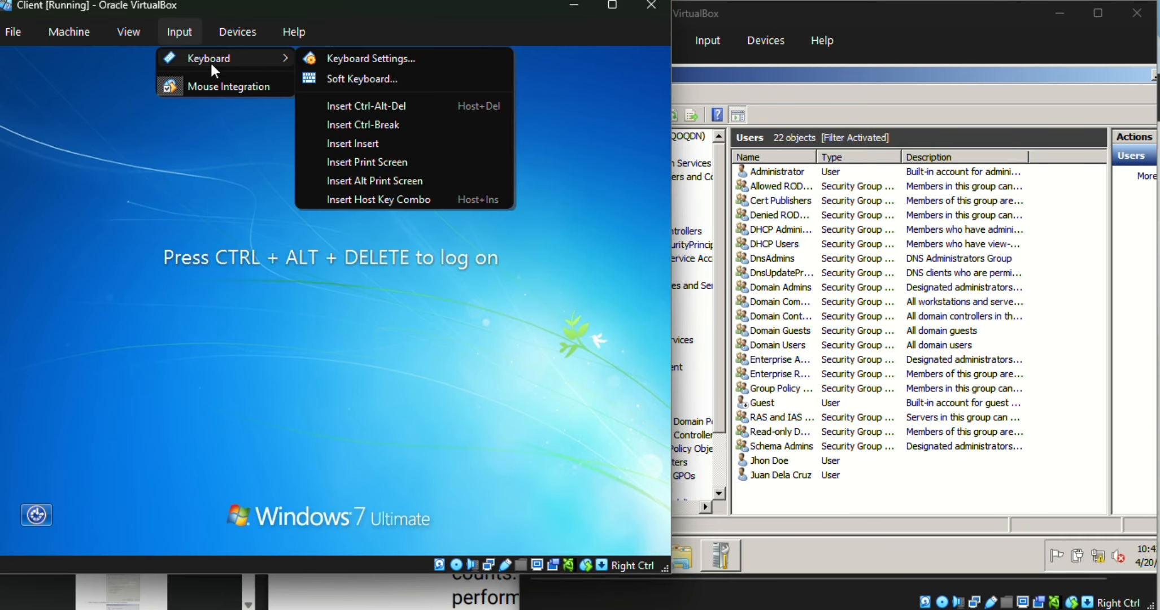
{"action": "left_click", "coordinate": [361, 79]}
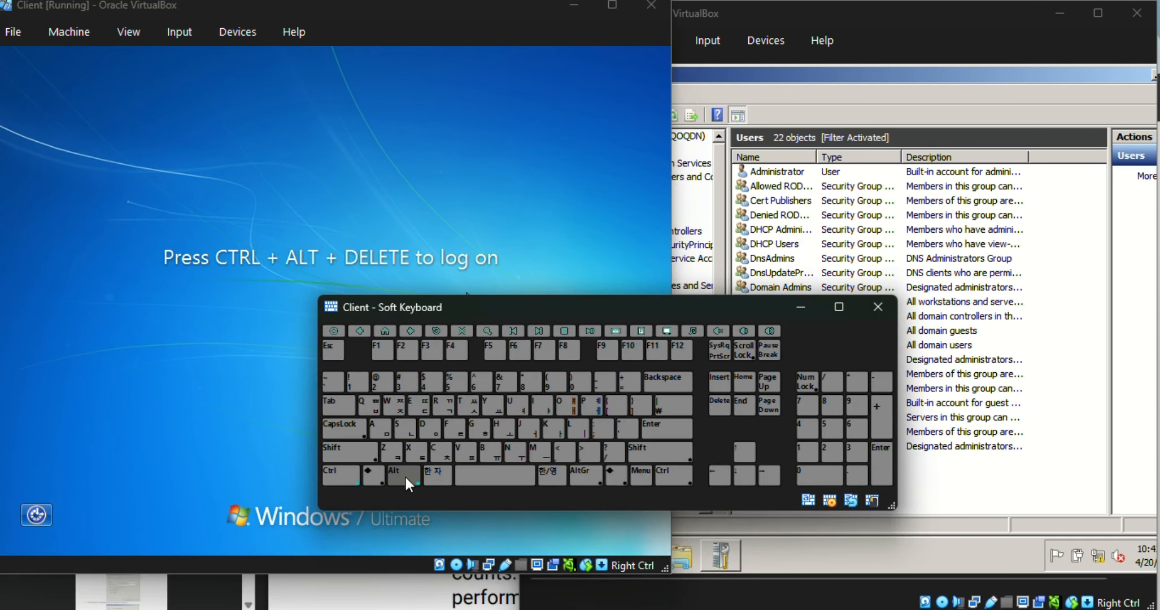
{"action": "left_click", "coordinate": [717, 400]}
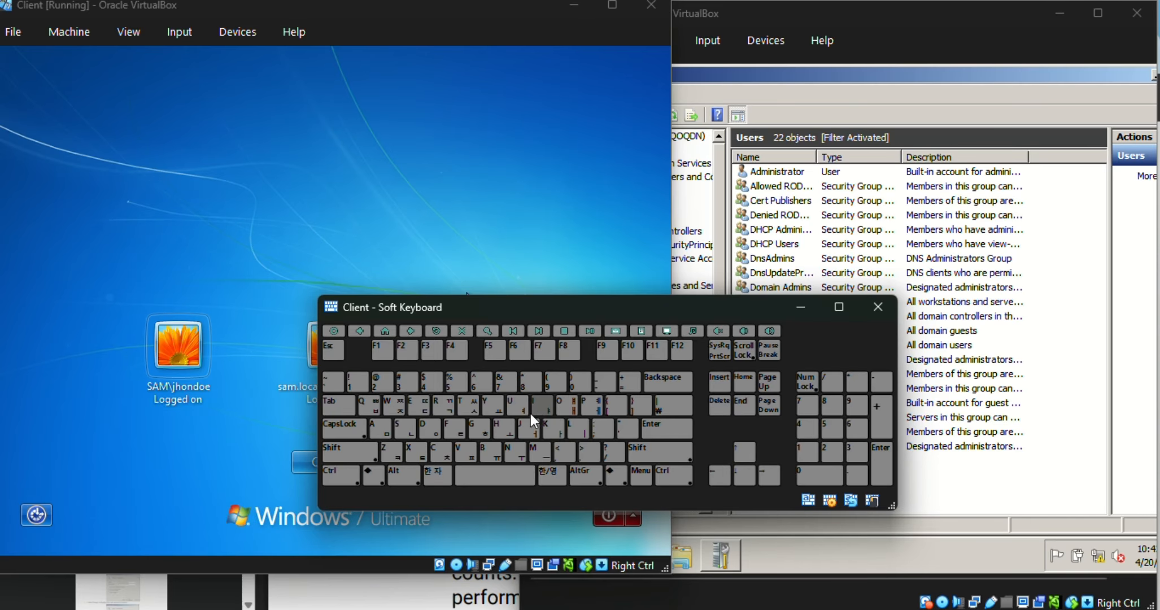
{"action": "left_click", "coordinate": [878, 306]}
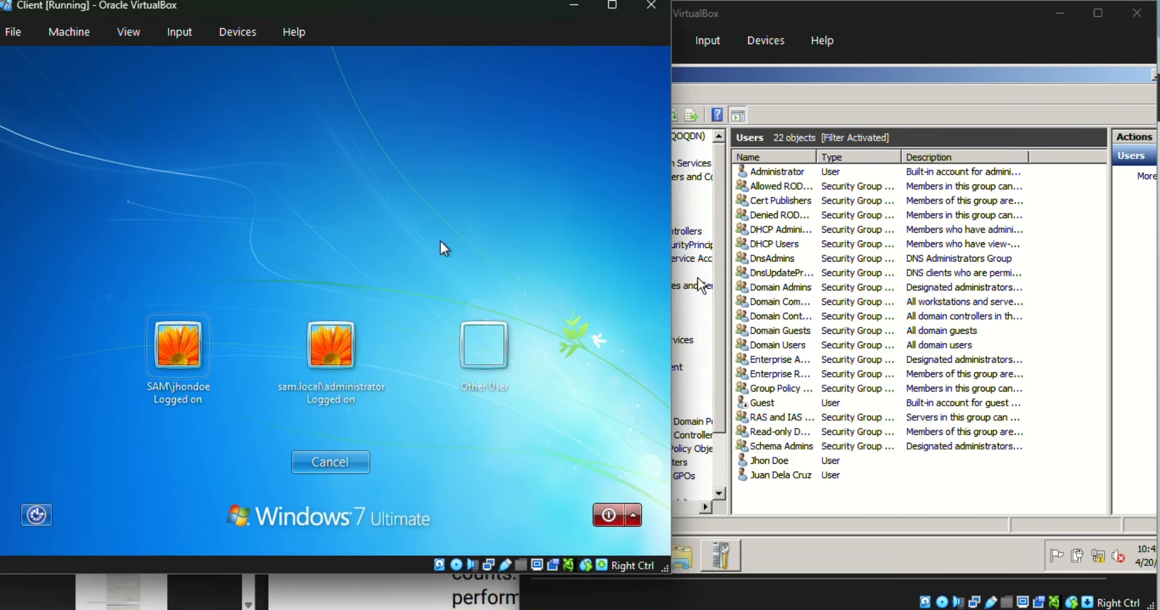
Step: Log back on to the client as the domain user with the account password
{"action": "left_click", "coordinate": [171, 366]}
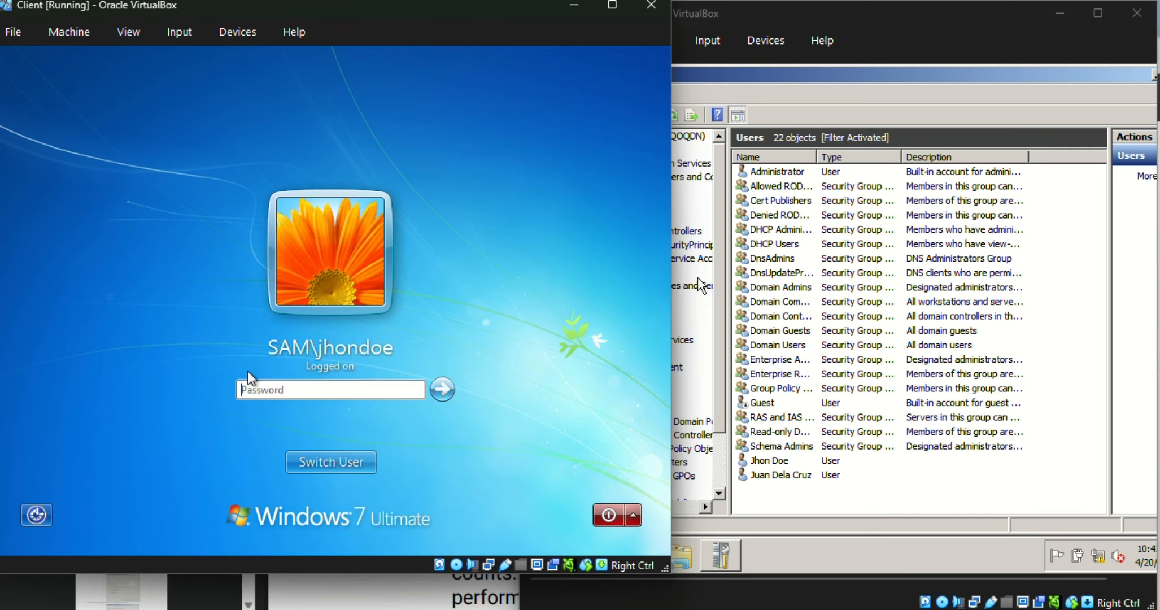
{"action": "type", "text": "•••••"}
{"action": "key", "text": "Return"}
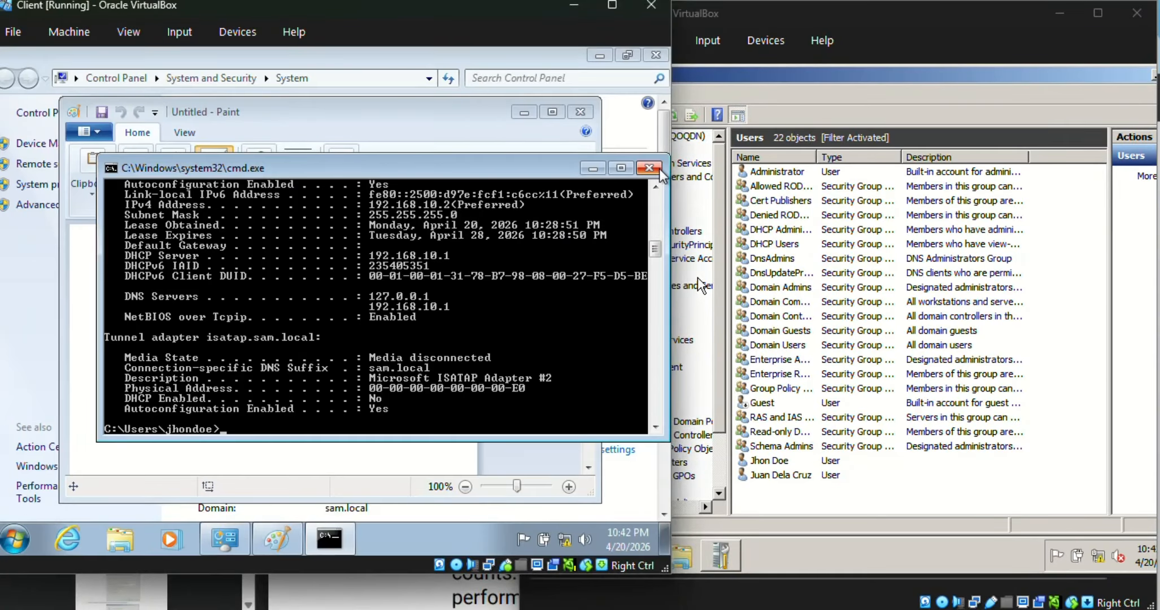
Step: On the server, allow Remote Desktop connections only with Network Level Authentication, review permitted users, and apply the setting
{"action": "left_click", "coordinate": [831, 522]}
{"action": "left_click", "coordinate": [558, 553]}
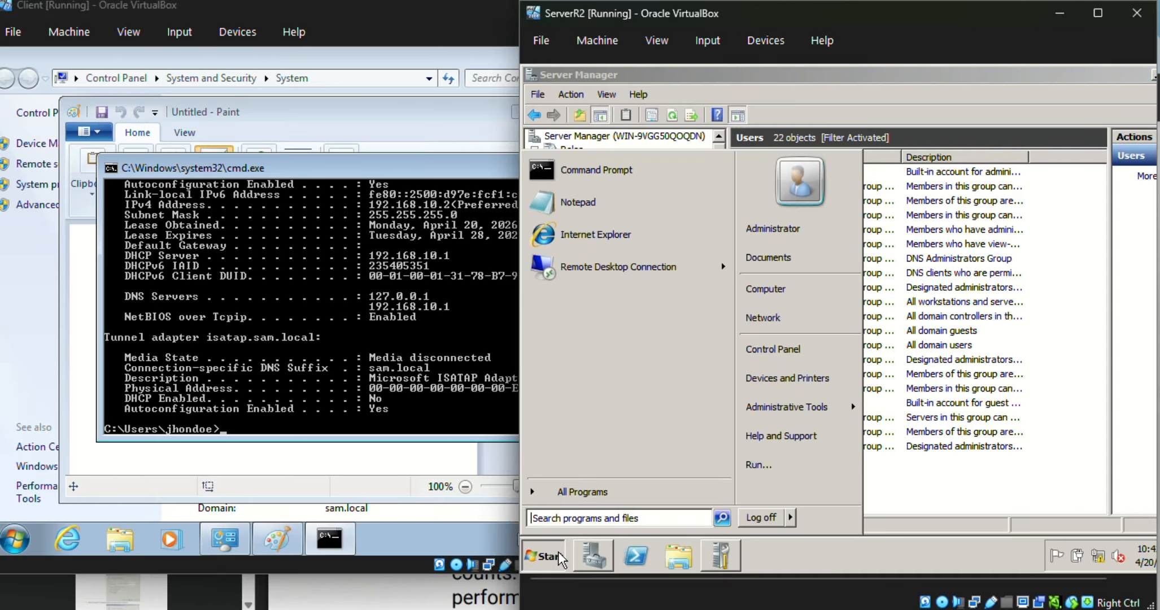
{"action": "type", "text": "allow"}
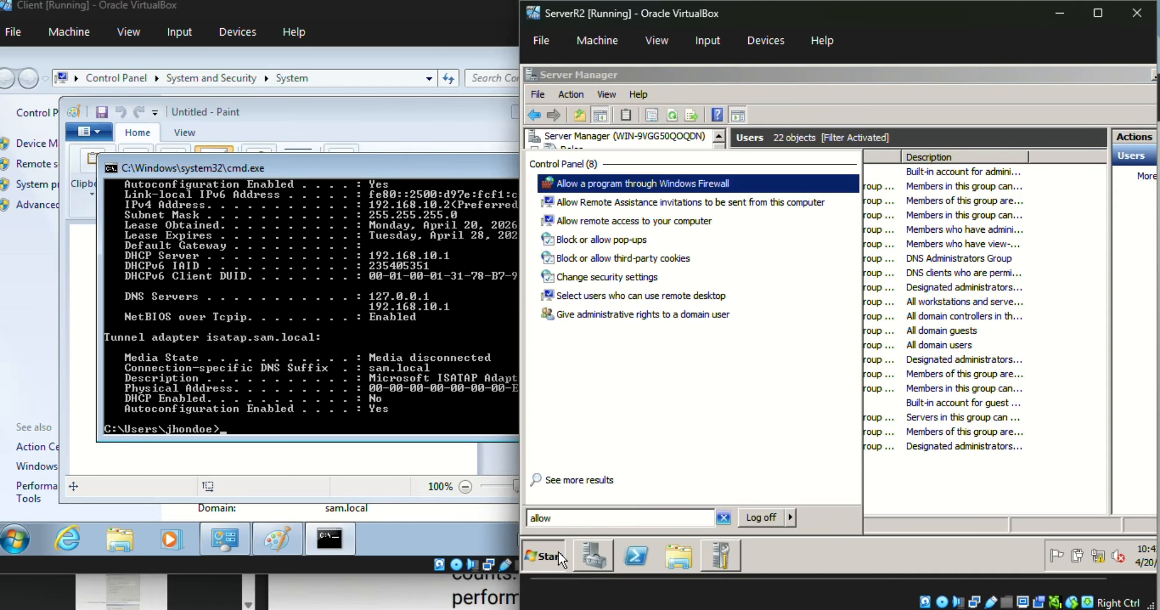
{"action": "key", "text": "Down"}
{"action": "key", "text": "Down"}
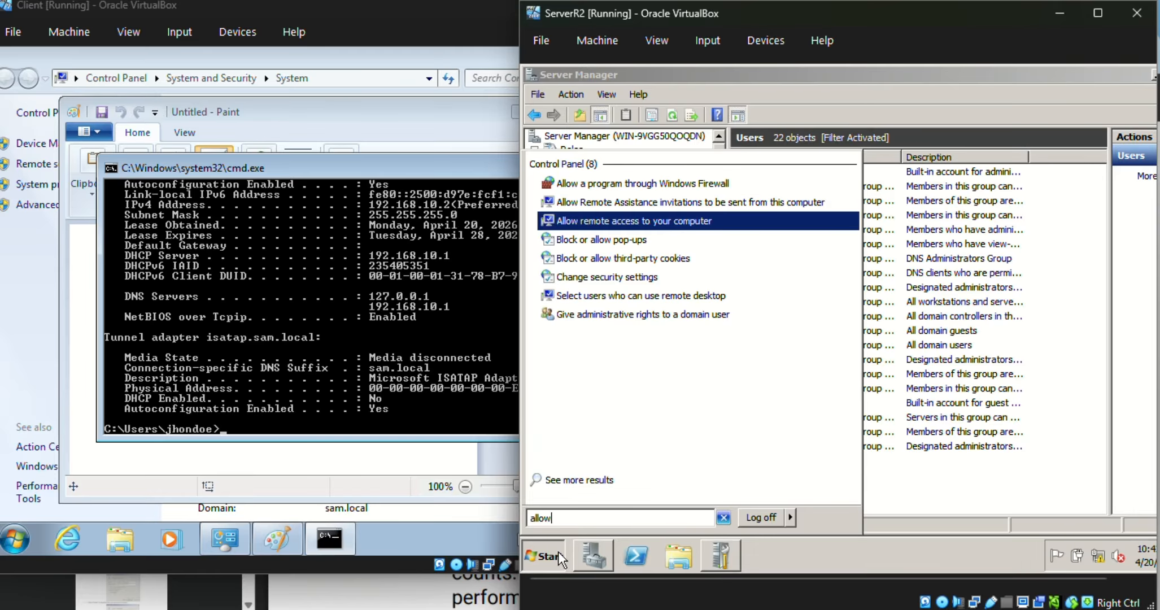
{"action": "key", "text": "Return"}
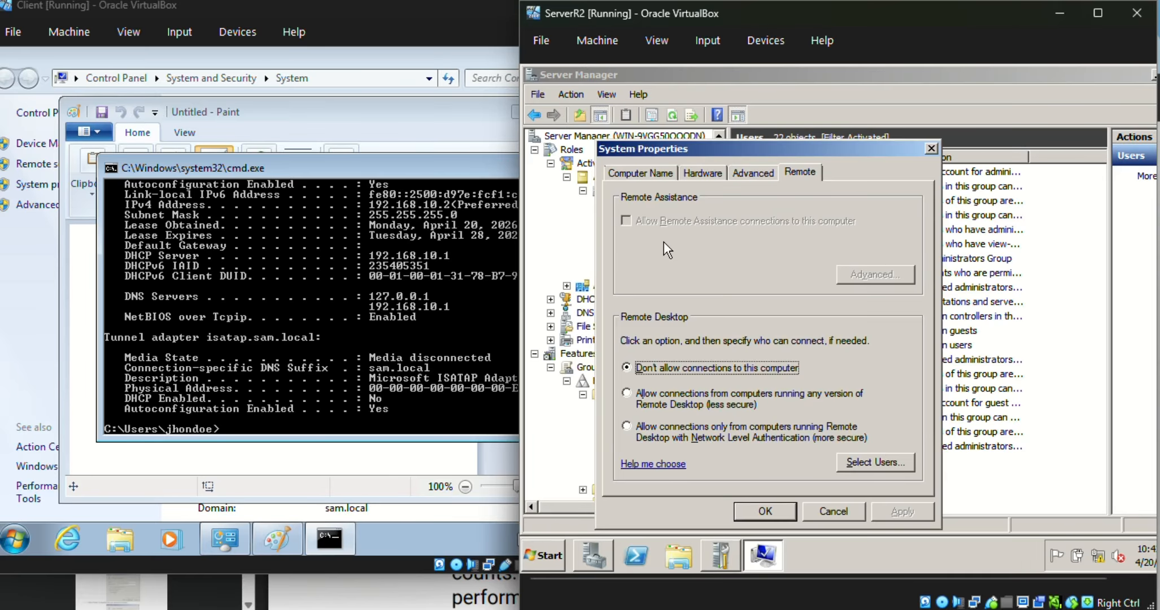
{"action": "left_click", "coordinate": [695, 427]}
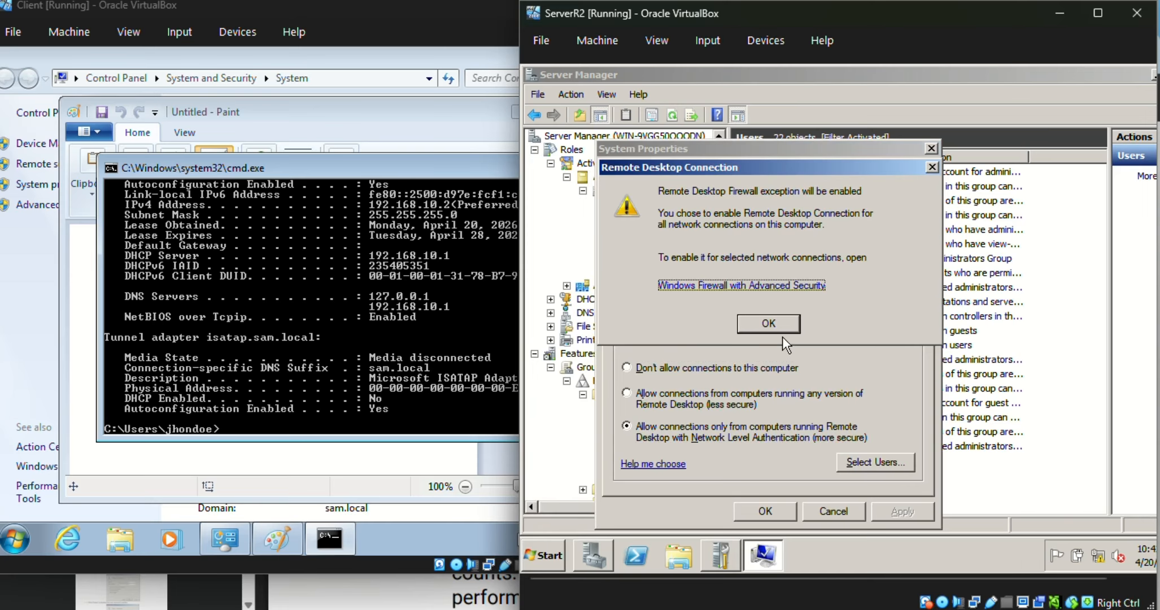
{"action": "left_click", "coordinate": [774, 320]}
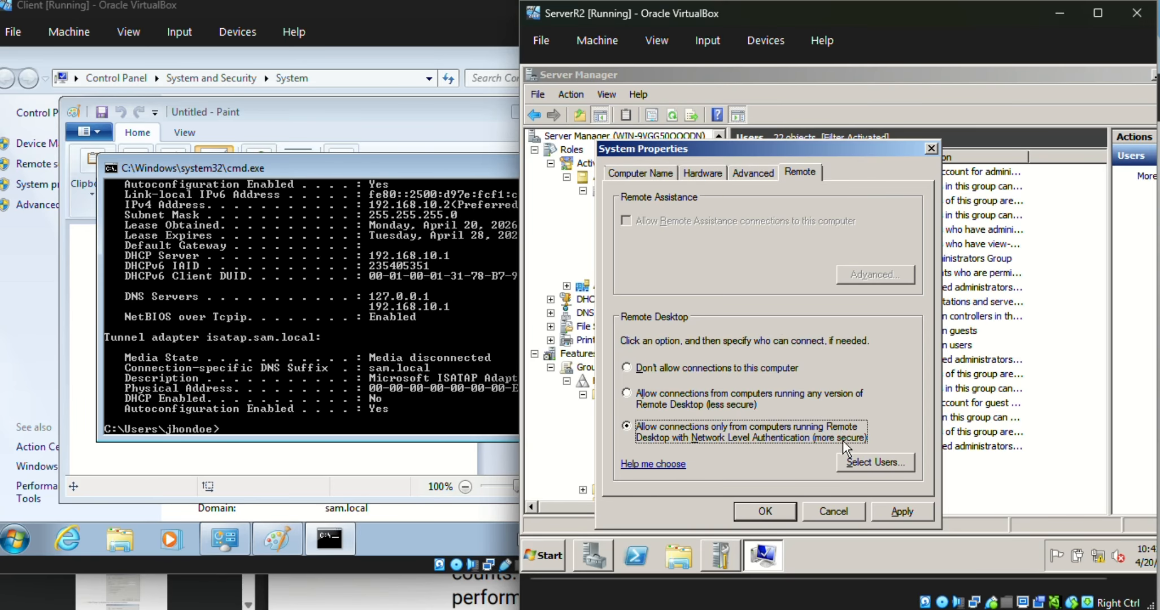
{"action": "left_click", "coordinate": [858, 462]}
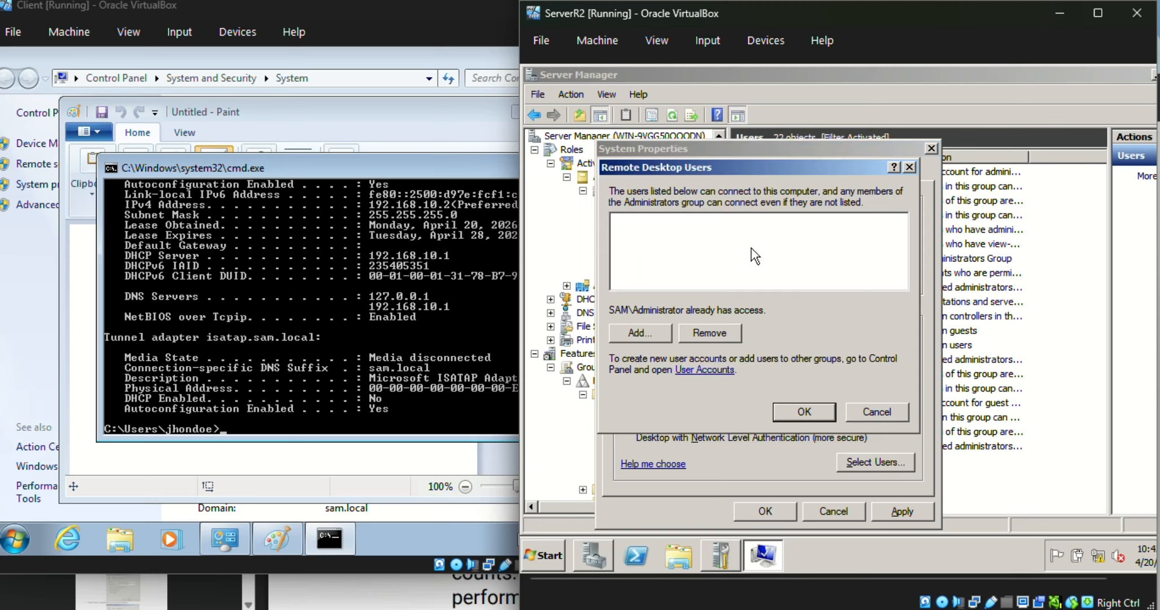
{"action": "left_click", "coordinate": [662, 331]}
{"action": "left_click", "coordinate": [981, 187]}
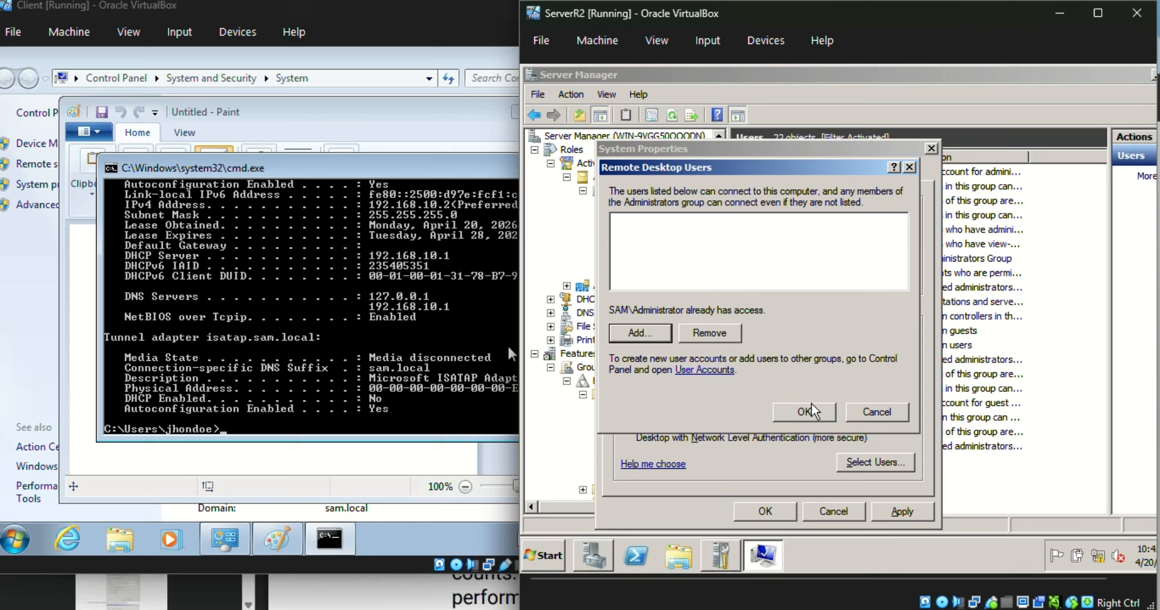
{"action": "left_click", "coordinate": [811, 418]}
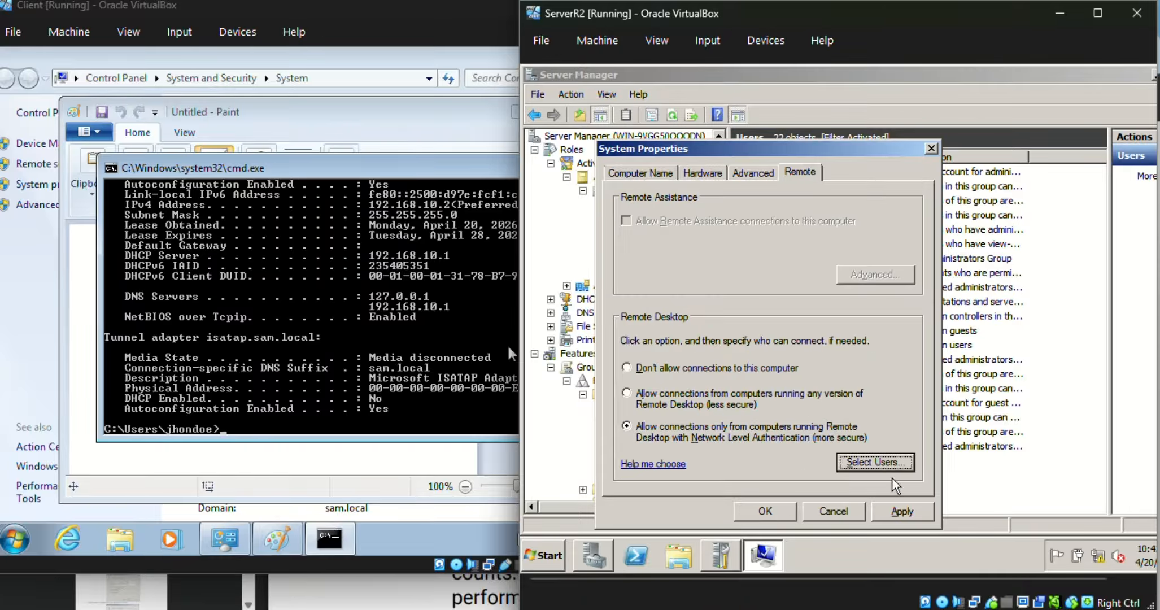
{"action": "left_click", "coordinate": [902, 513]}
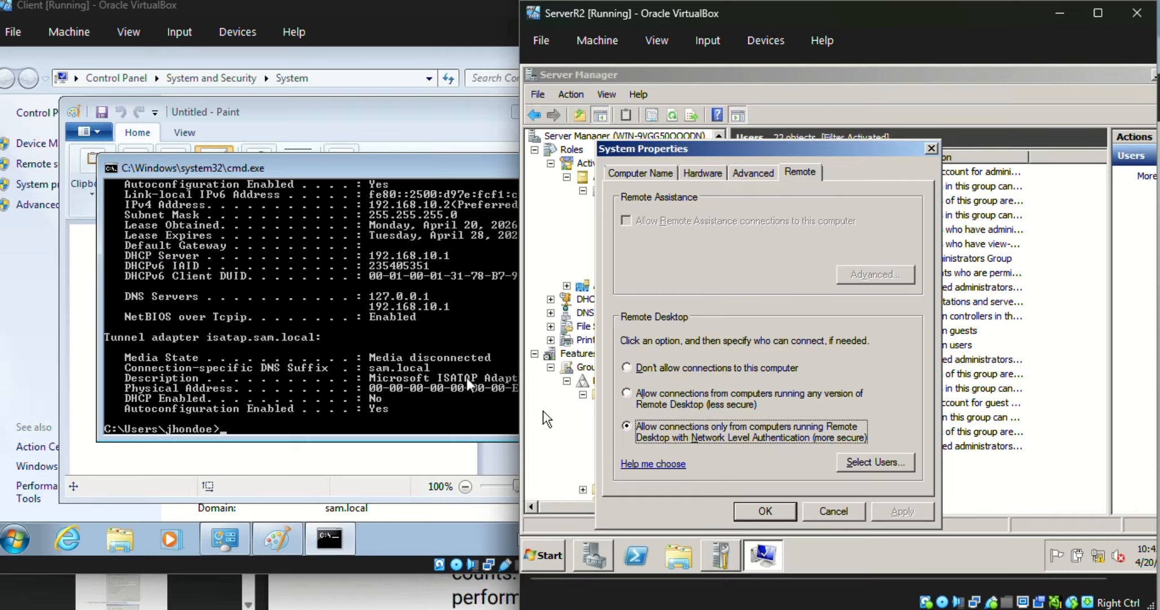
Step: On the client, open Remote Desktop Connection and connect to the server at 192.168.10.1
{"action": "left_click", "coordinate": [12, 539]}
{"action": "type", "text": "remote"}
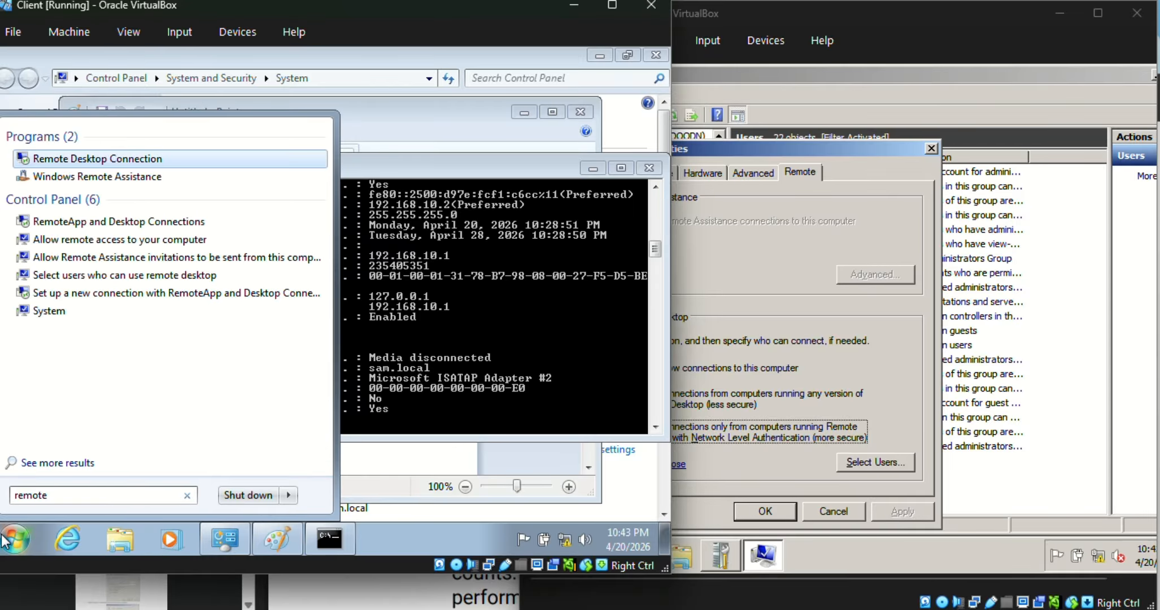
{"action": "key", "text": "Return"}
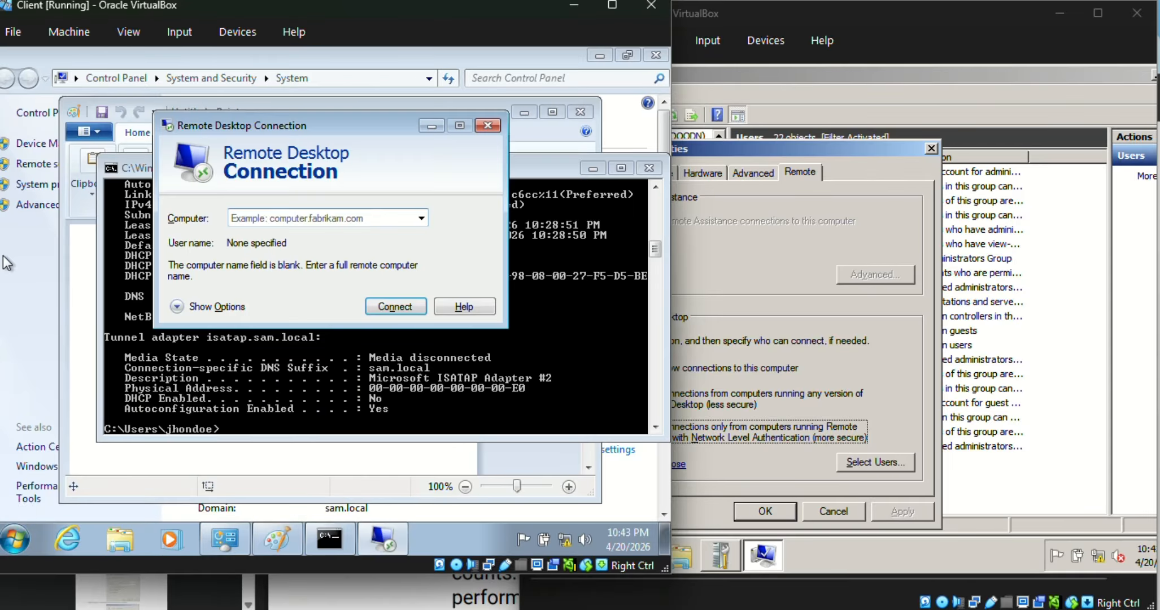
{"action": "type", "text": "192.168.10.1"}
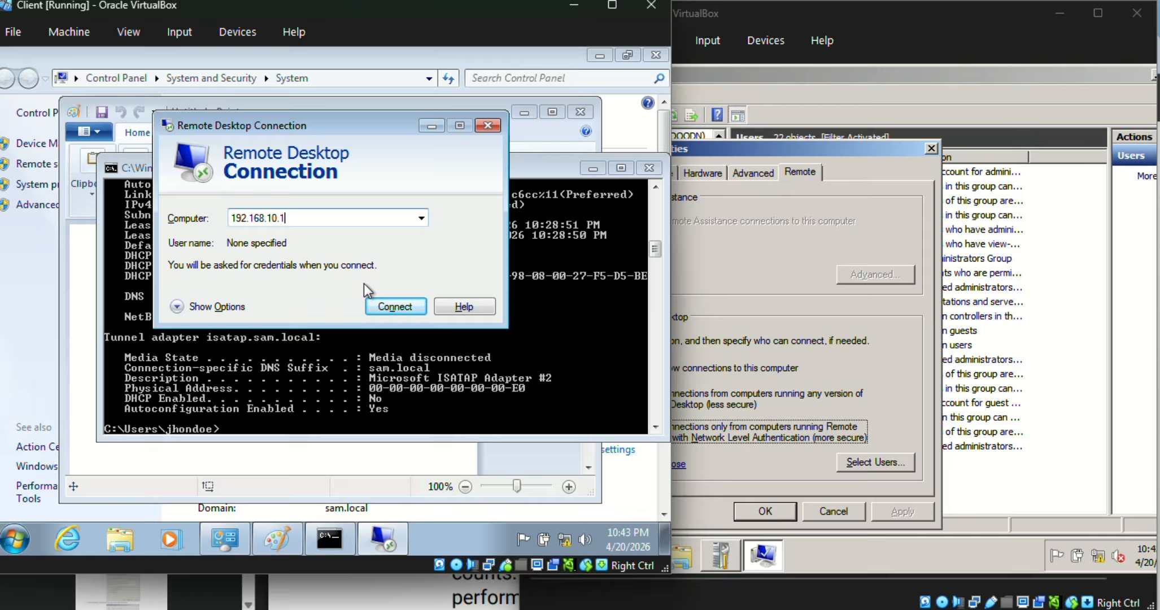
{"action": "left_click", "coordinate": [380, 303]}
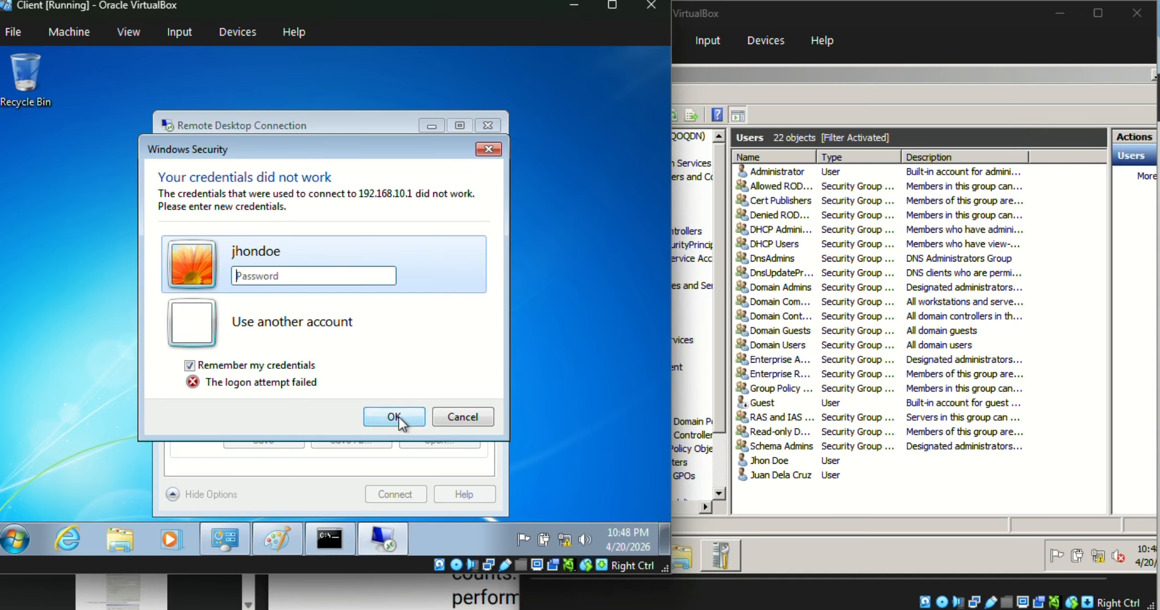
Step: Dismiss the failed logon and set the user name to the domain account prefixed with SAM\, then connect again
{"action": "left_click", "coordinate": [450, 413]}
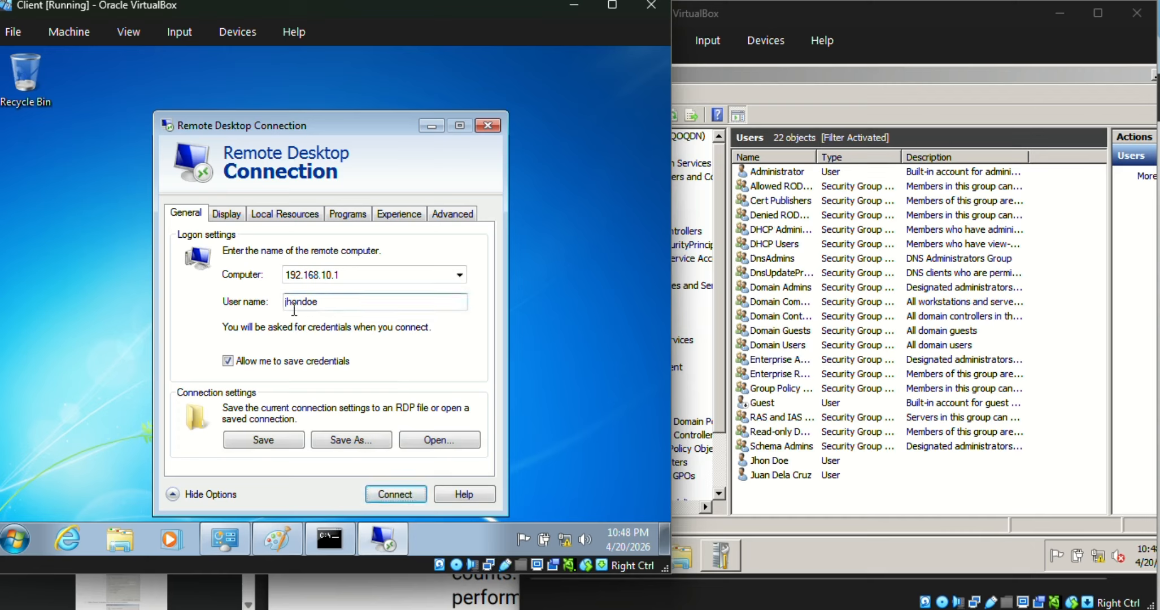
{"action": "type", "text": "\\"}
{"action": "type", "text": "SAM"}
{"action": "key", "text": "Return"}
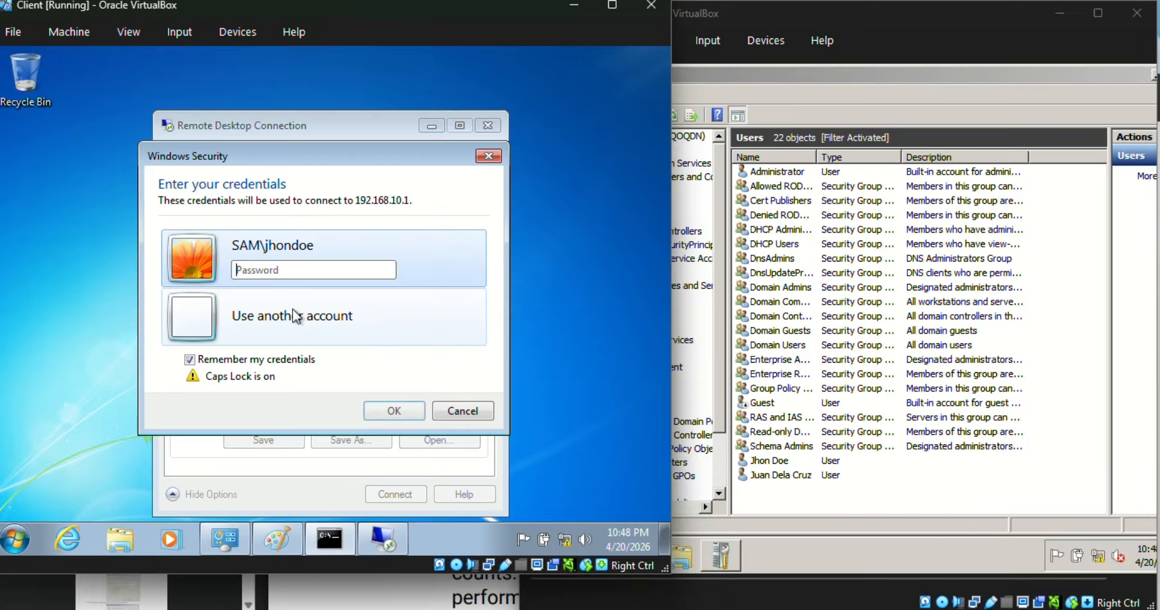
Step: Enter the domain account's password in the credentials prompt and submit it
{"action": "left_click", "coordinate": [299, 275]}
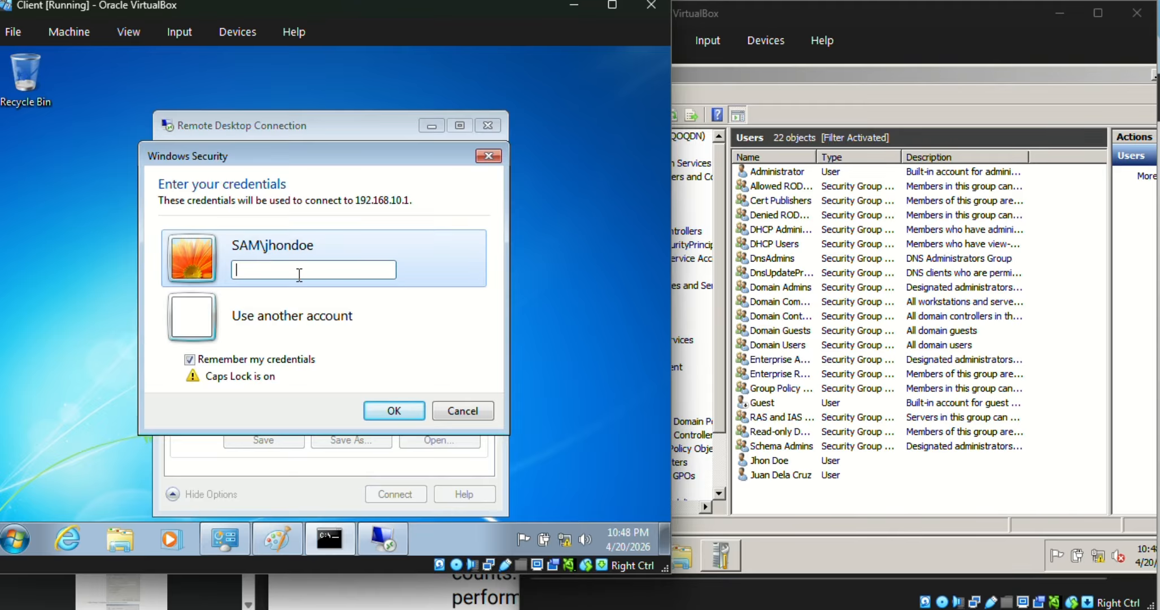
{"action": "type", "text": "P"}
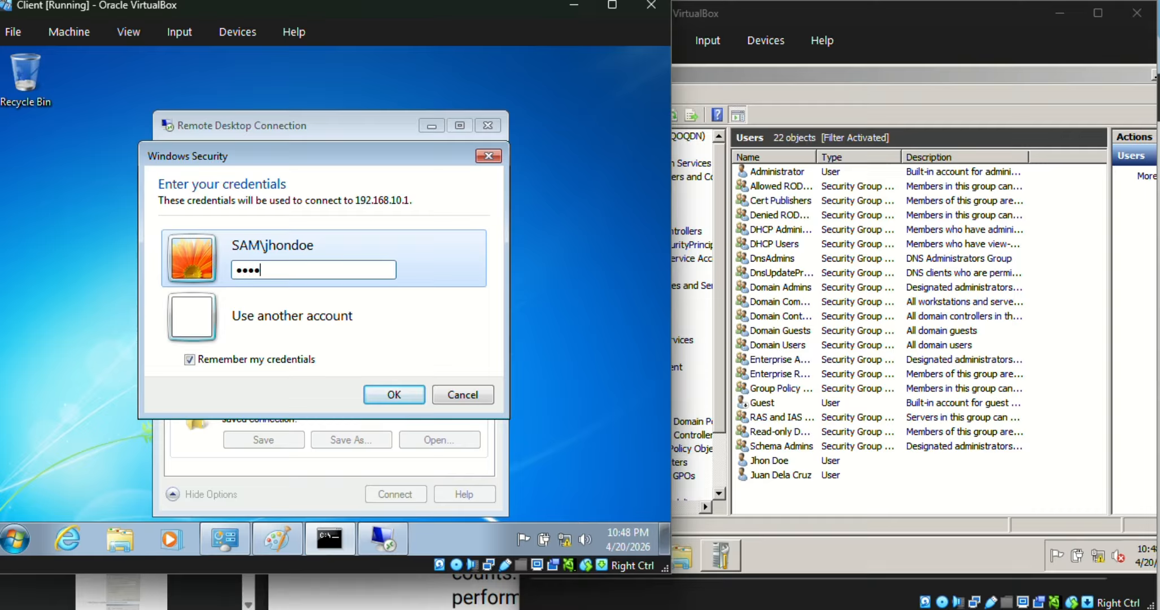
{"action": "type", "text": "@ssw"}
{"action": "key", "text": "Return"}
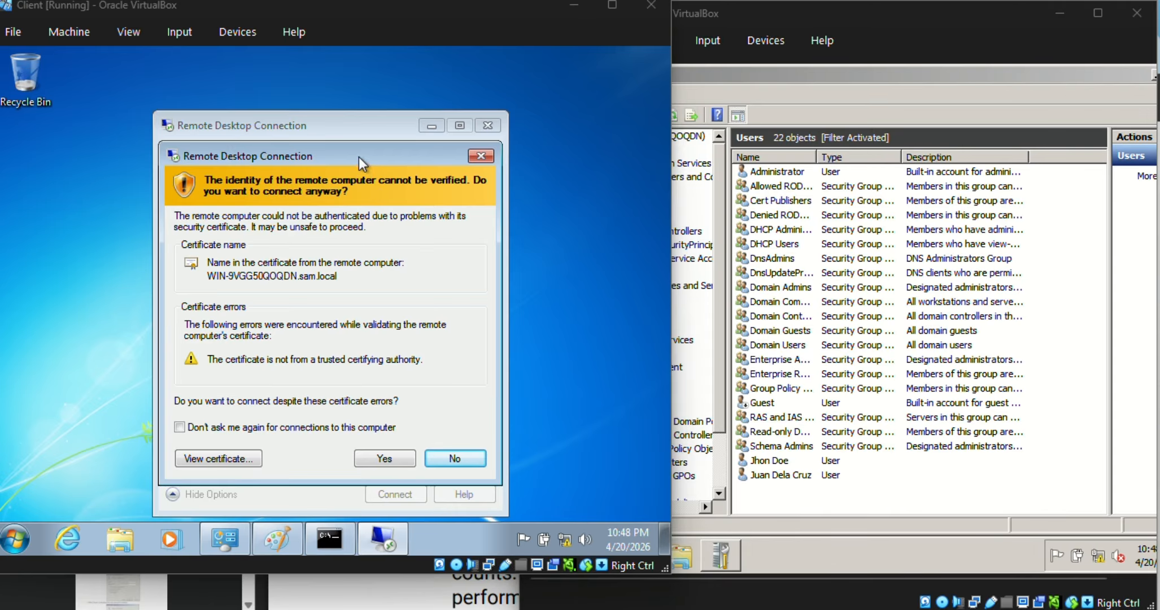
Step: Accept the server's untrusted certificate, choosing not to be asked again for this computer
{"action": "left_click_drag", "start_coordinate": [359, 158], "coordinate": [397, 157]}
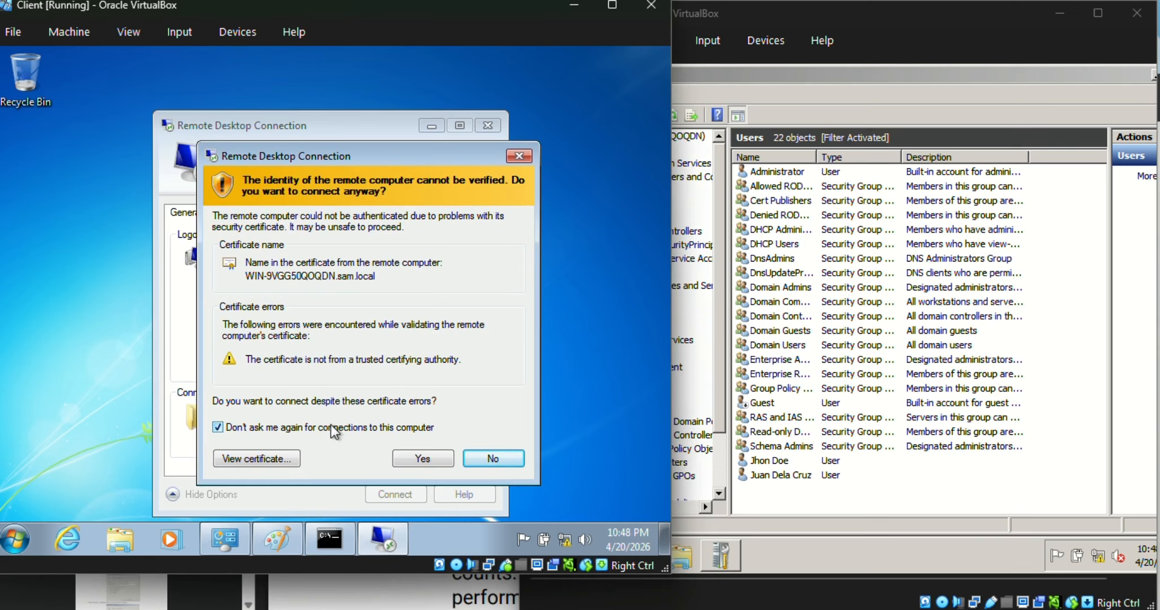
{"action": "left_click", "coordinate": [424, 457]}
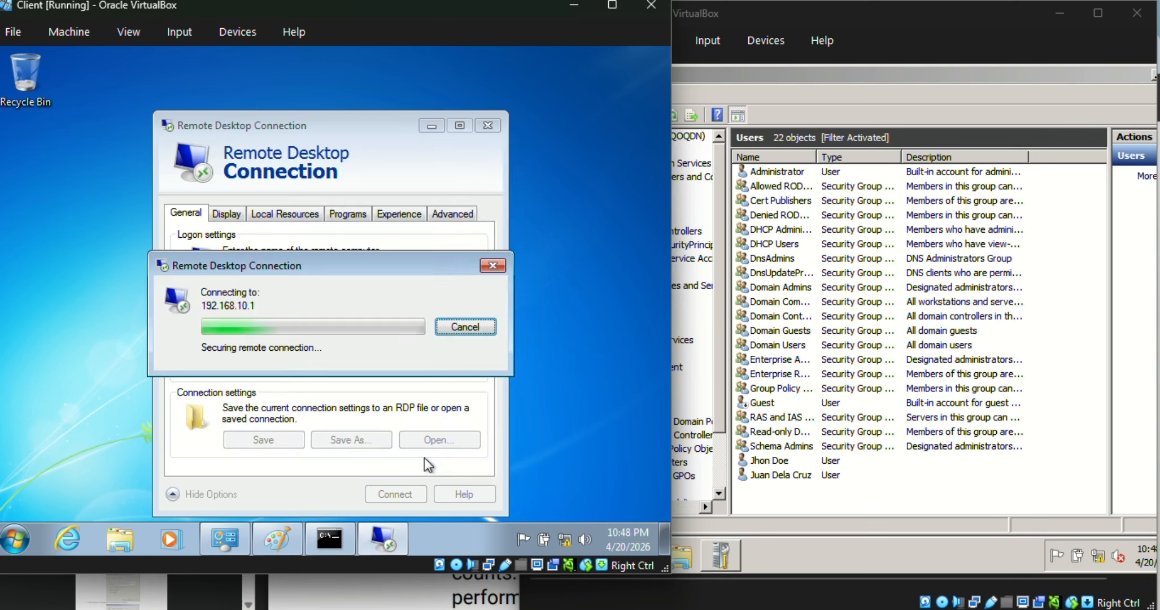
{"action": "mouse_move", "coordinate": [357, 318]}
{"action": "left_mouse_down"}
{"action": "mouse_move", "coordinate": [364, 360]}
{"action": "mouse_move", "coordinate": [365, 330]}
{"action": "left_mouse_up"}
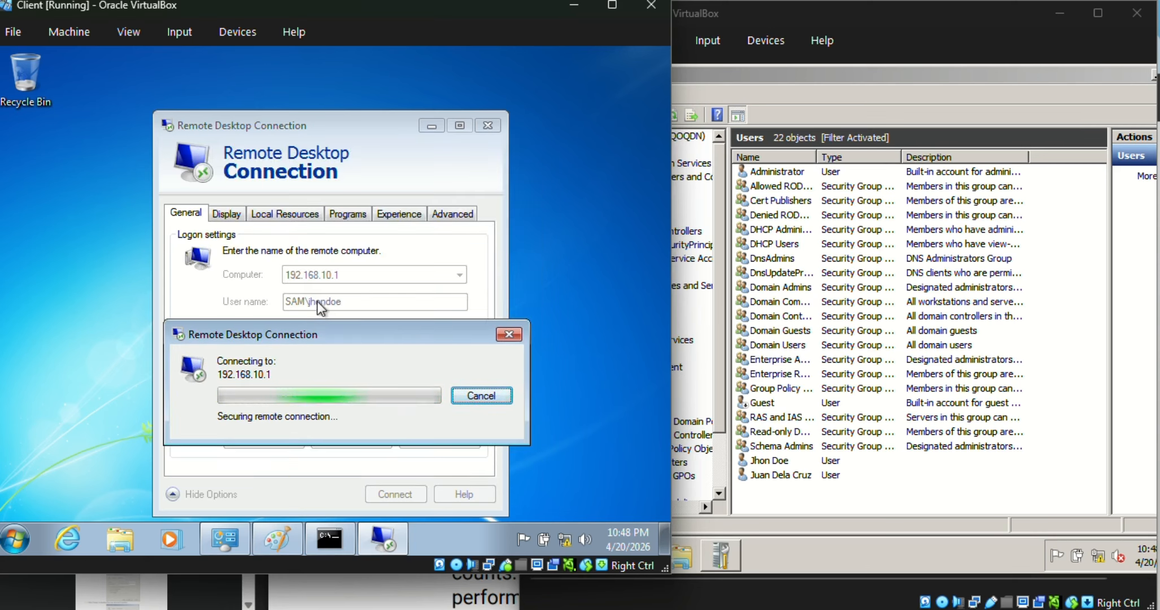
{"action": "mouse_move", "coordinate": [348, 334]}
{"action": "left_mouse_down"}
{"action": "mouse_move", "coordinate": [426, 340]}
{"action": "mouse_move", "coordinate": [366, 324]}
{"action": "mouse_move", "coordinate": [343, 334]}
{"action": "left_mouse_up"}
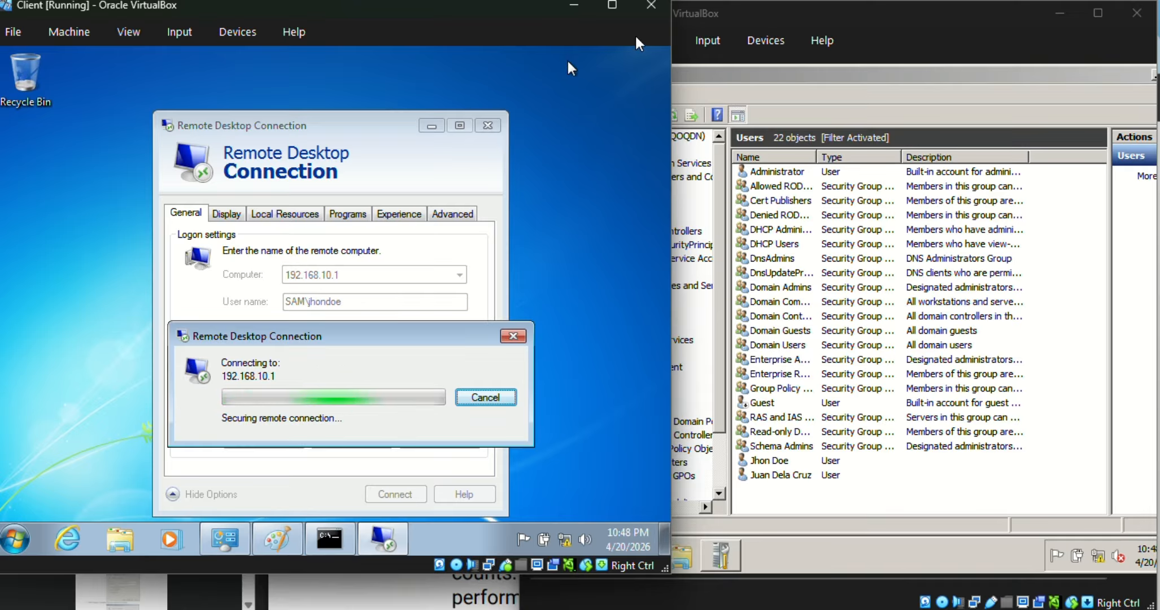
{"action": "left_click_drag", "start_coordinate": [430, 337], "coordinate": [422, 330]}
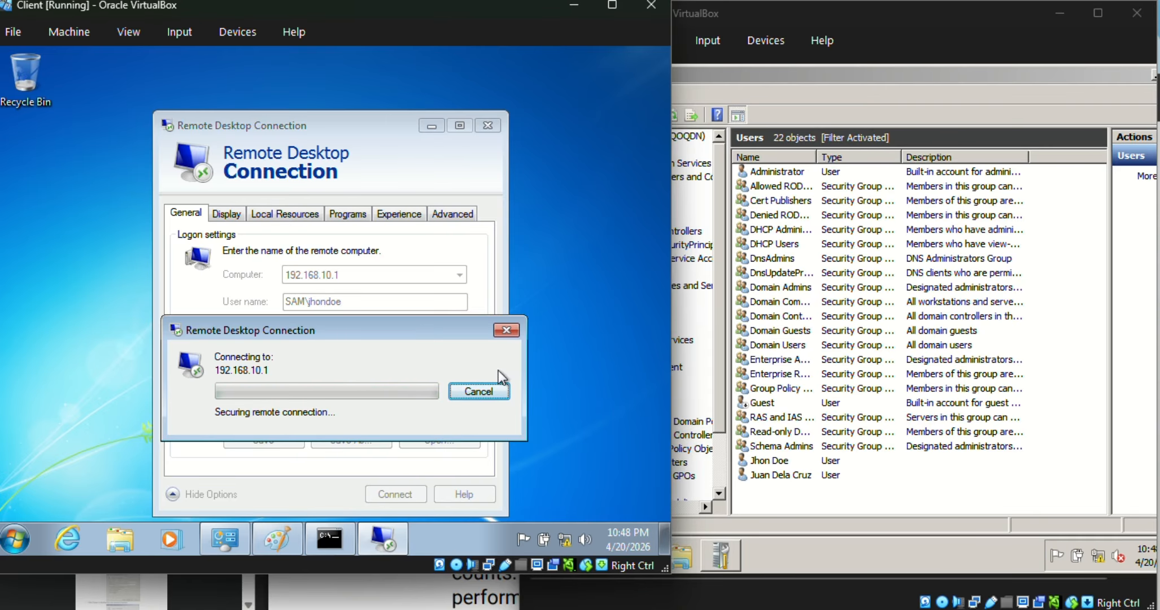
{"action": "left_click", "coordinate": [892, 508]}
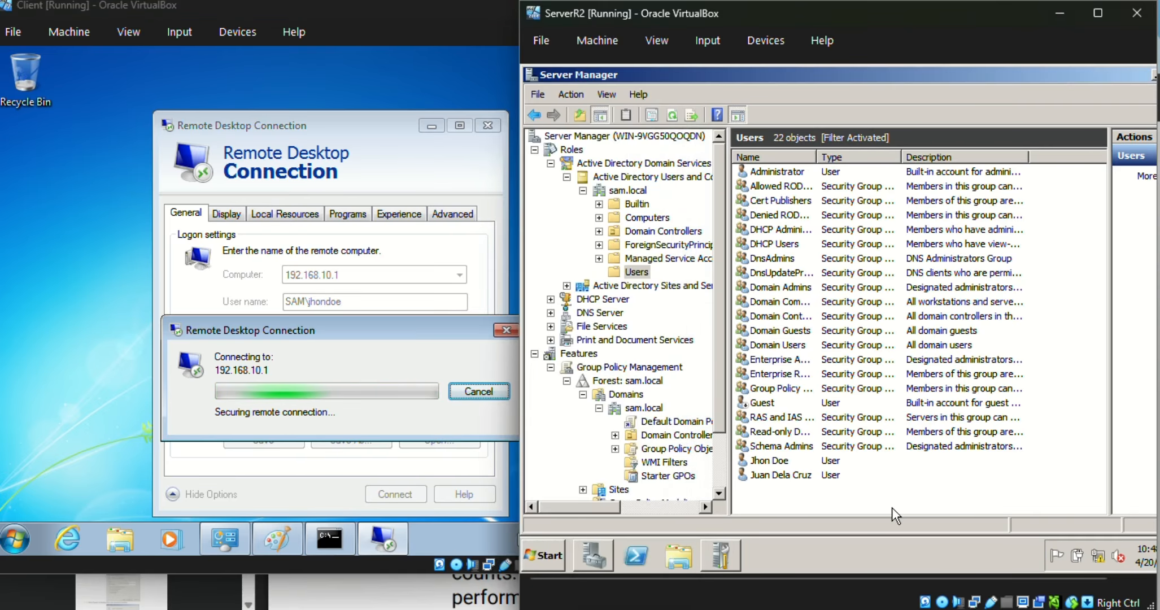
{"action": "left_click", "coordinate": [369, 319]}
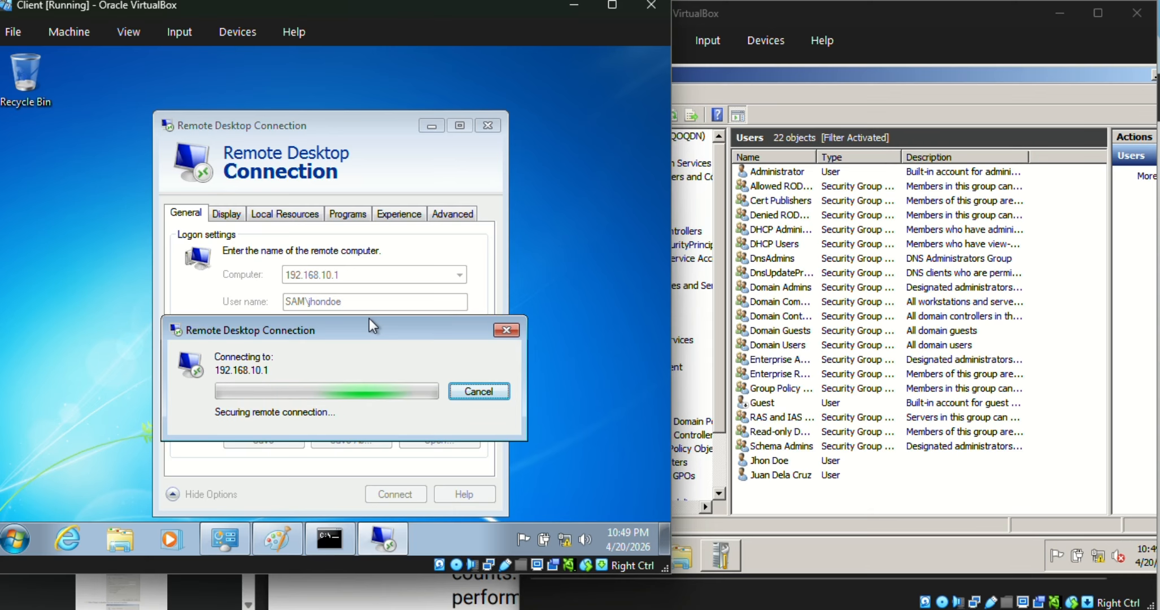
{"action": "left_click", "coordinate": [855, 516]}
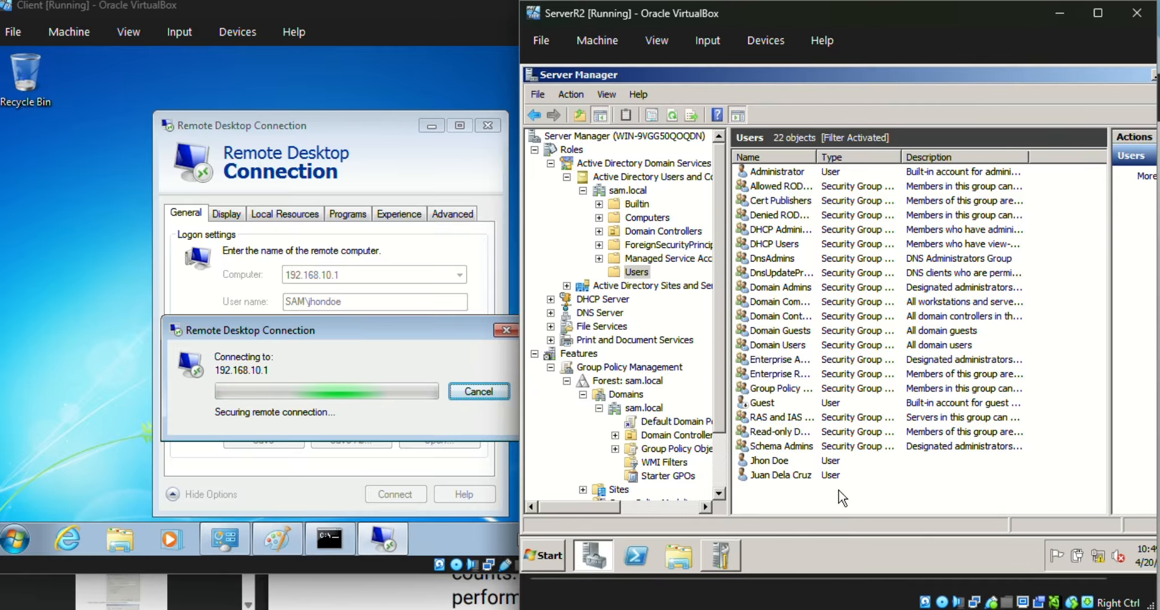
{"action": "left_click", "coordinate": [556, 546]}
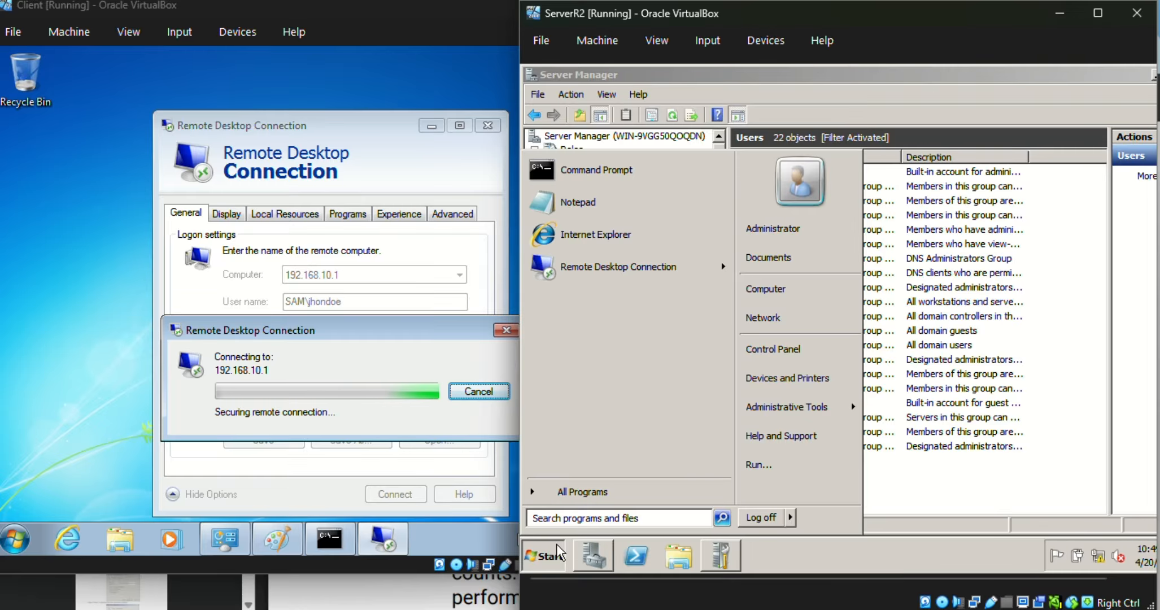
{"action": "type", "text": "re"}
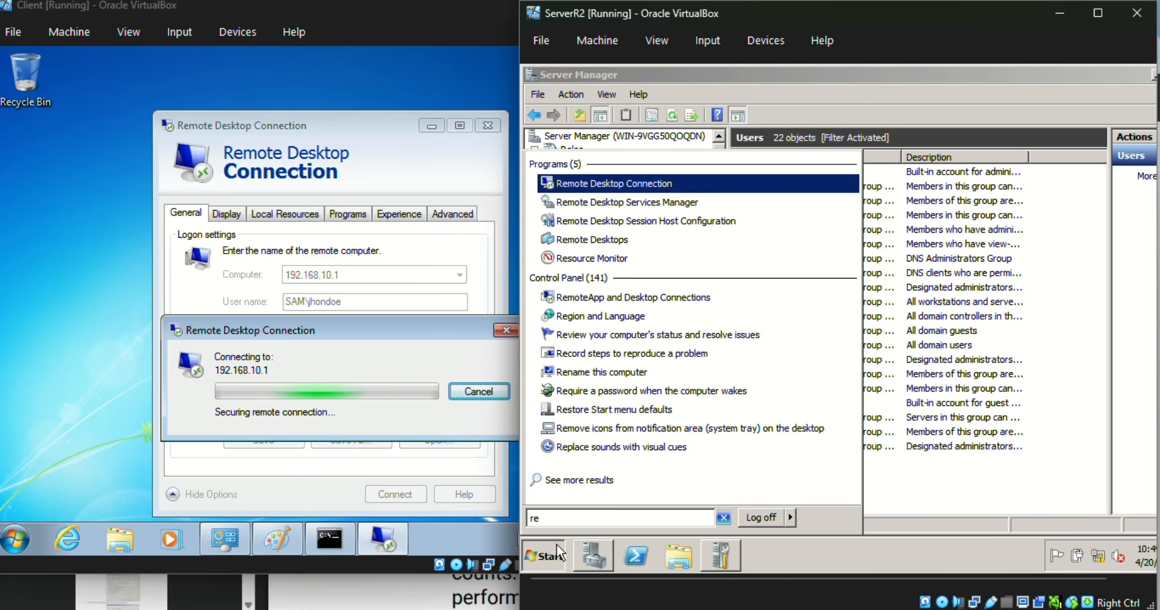
{"action": "key", "text": "Escape"}
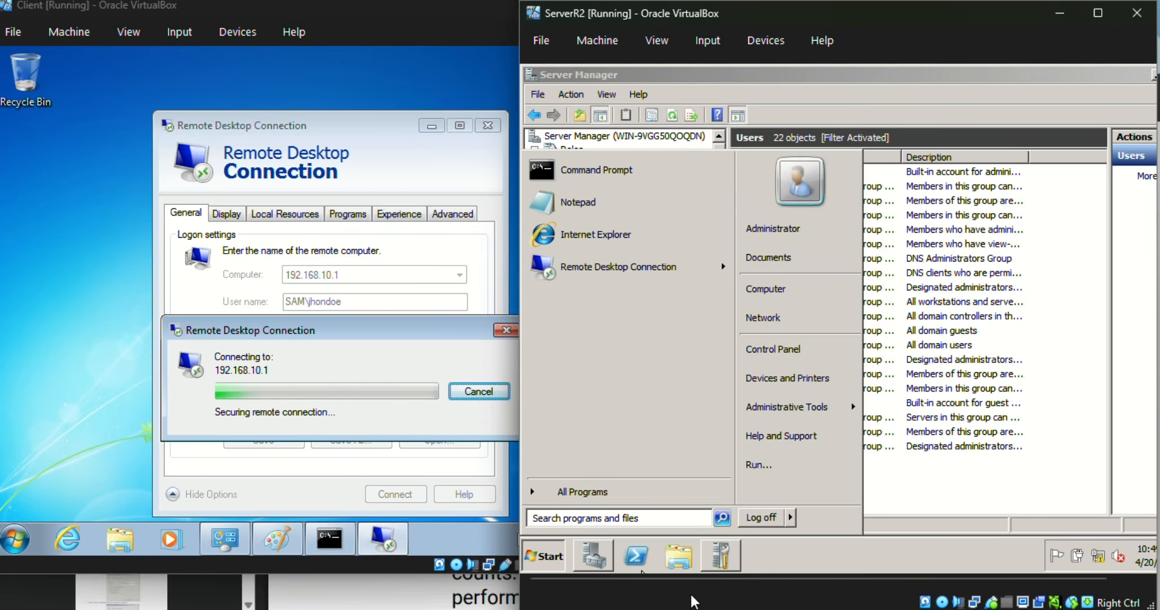
{"action": "left_click", "coordinate": [785, 556]}
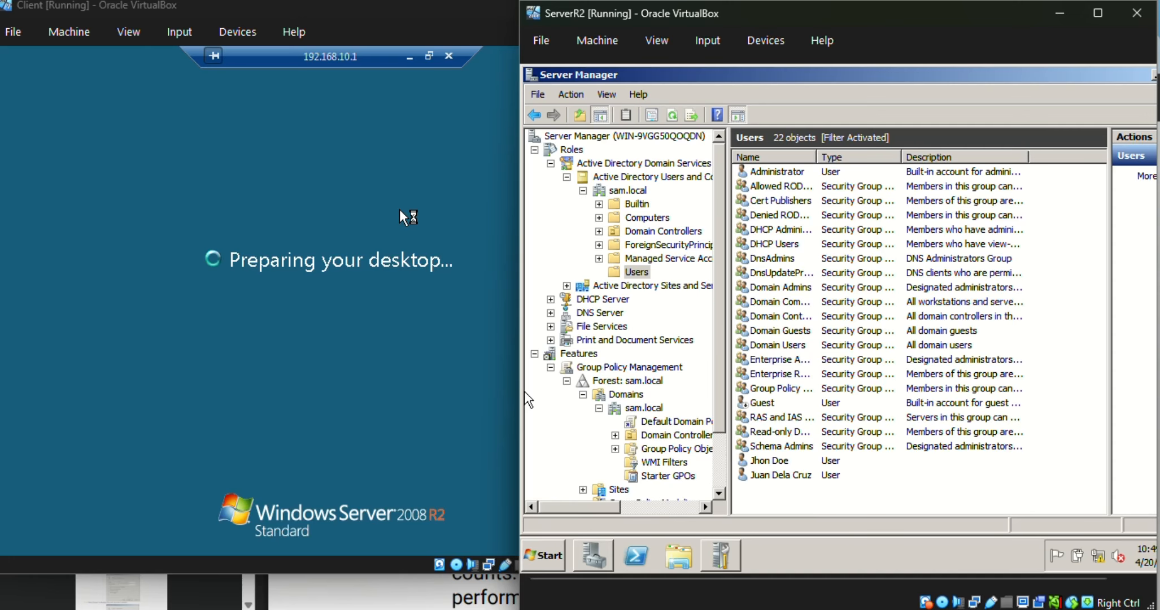
Step: In the remote server session, minimize the Initial Configuration Tasks window
{"action": "left_click", "coordinate": [400, 210]}
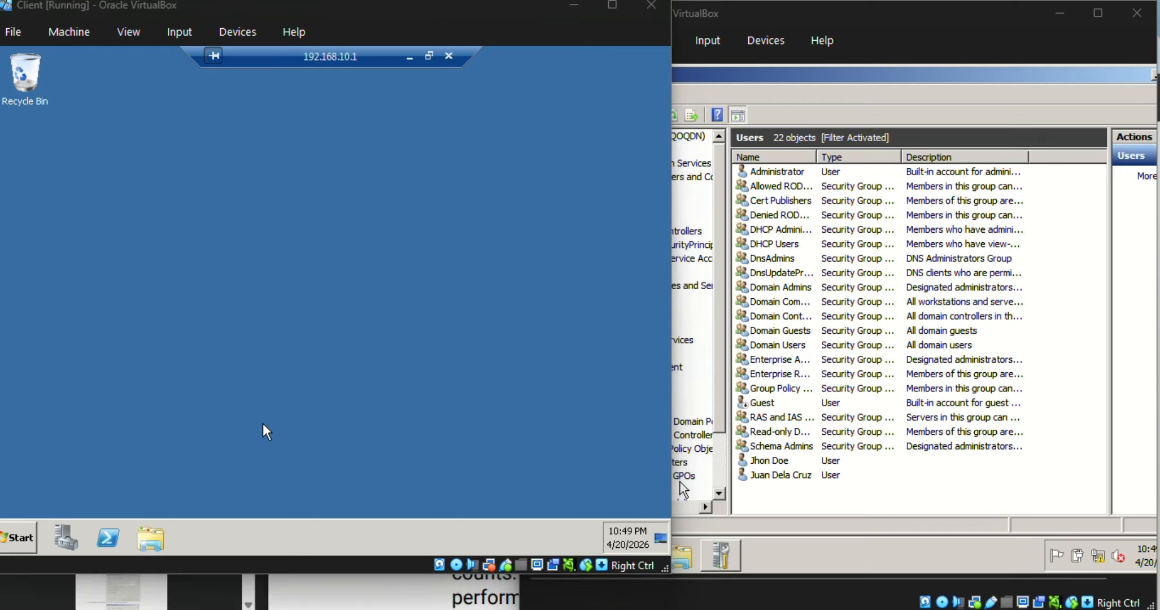
{"action": "left_click", "coordinate": [858, 547]}
{"action": "left_click", "coordinate": [390, 331]}
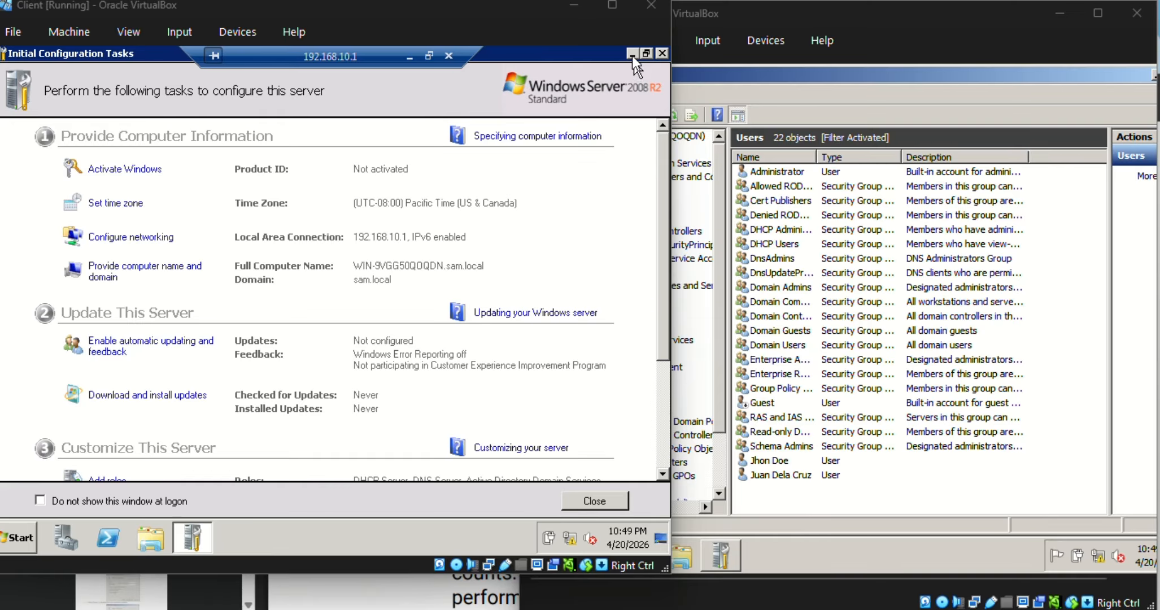
{"action": "left_click", "coordinate": [193, 538]}
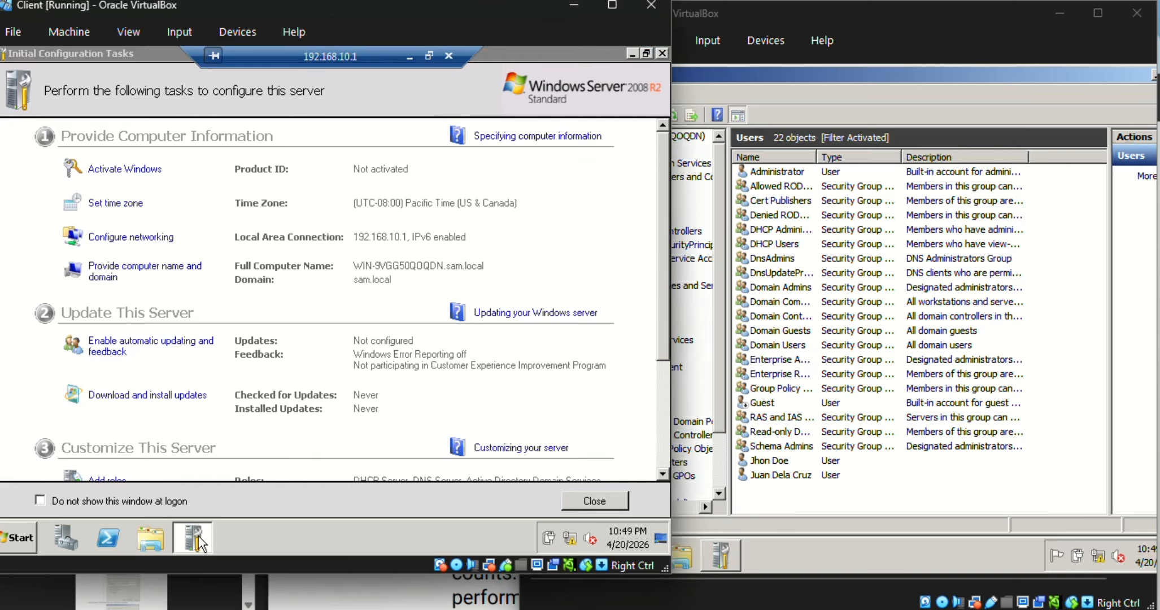
Step: Close Server Manager on the server and rearrange the client and server VirtualBox windows side by side
{"action": "left_click_drag", "start_coordinate": [1005, 67], "coordinate": [923, 100]}
{"action": "left_click", "coordinate": [1076, 106]}
{"action": "left_click_drag", "start_coordinate": [1116, 81], "coordinate": [996, 110]}
{"action": "left_click", "coordinate": [1059, 112]}
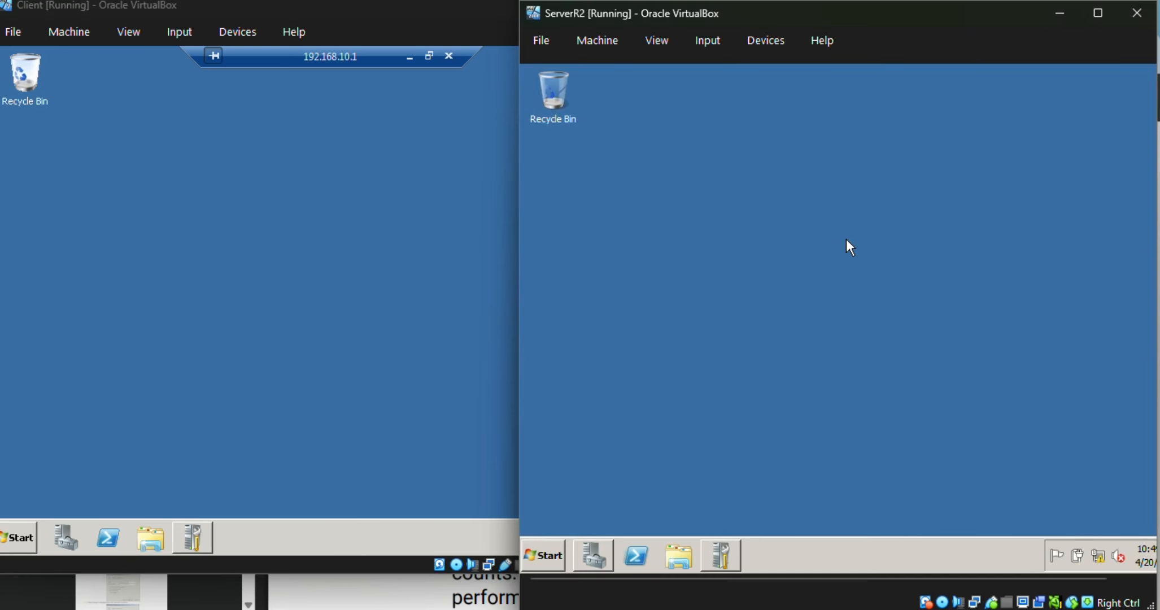
{"action": "left_click_drag", "start_coordinate": [974, 26], "coordinate": [1044, 98]}
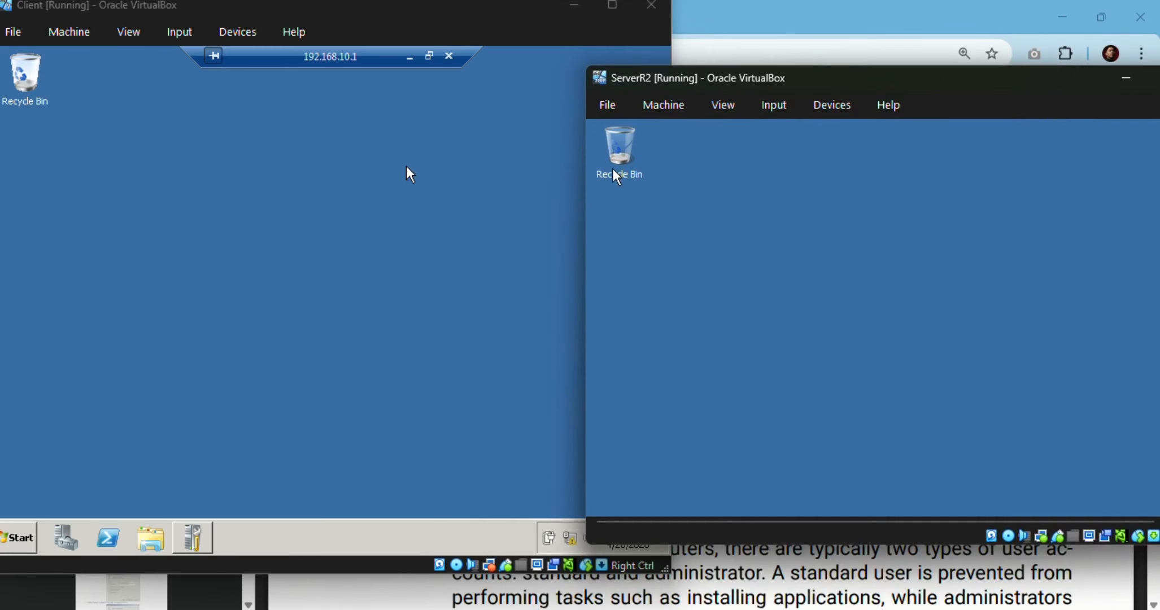
{"action": "left_click", "coordinate": [407, 167]}
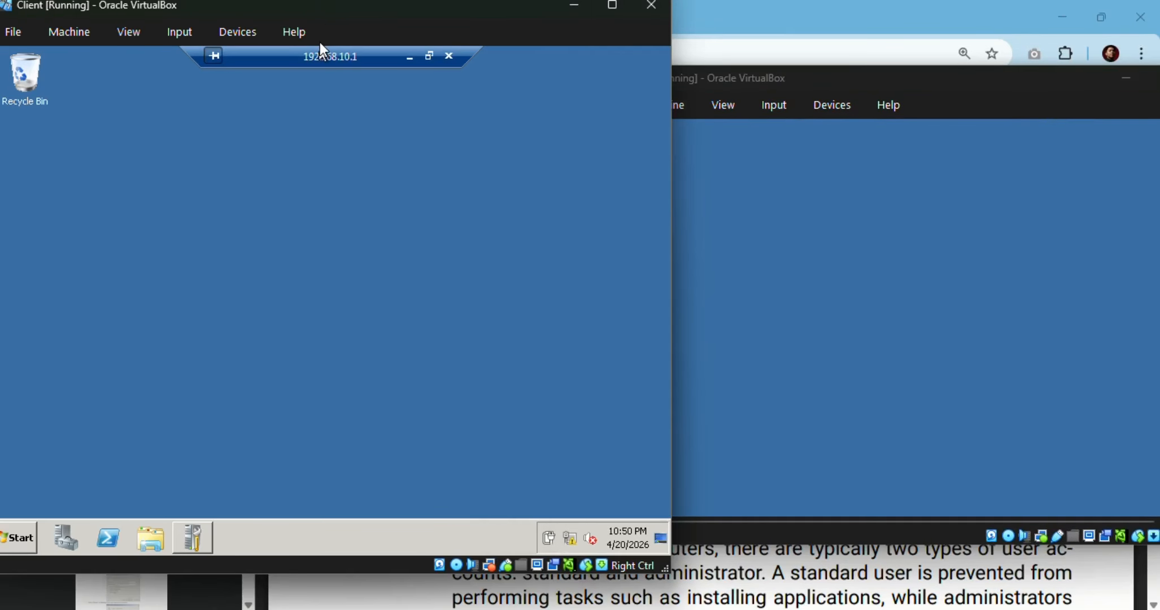
Step: Create a new folder named New folder on the remote session's desktop
{"action": "right_click", "coordinate": [270, 303]}
{"action": "mouse_move", "coordinate": [317, 397]}
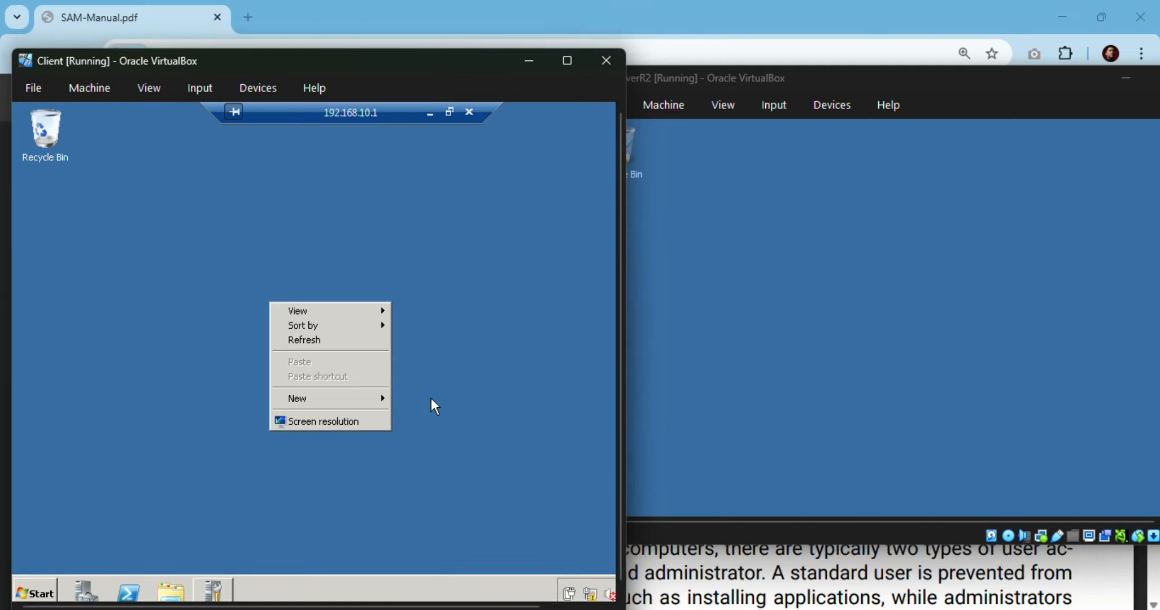
{"action": "left_click", "coordinate": [421, 398]}
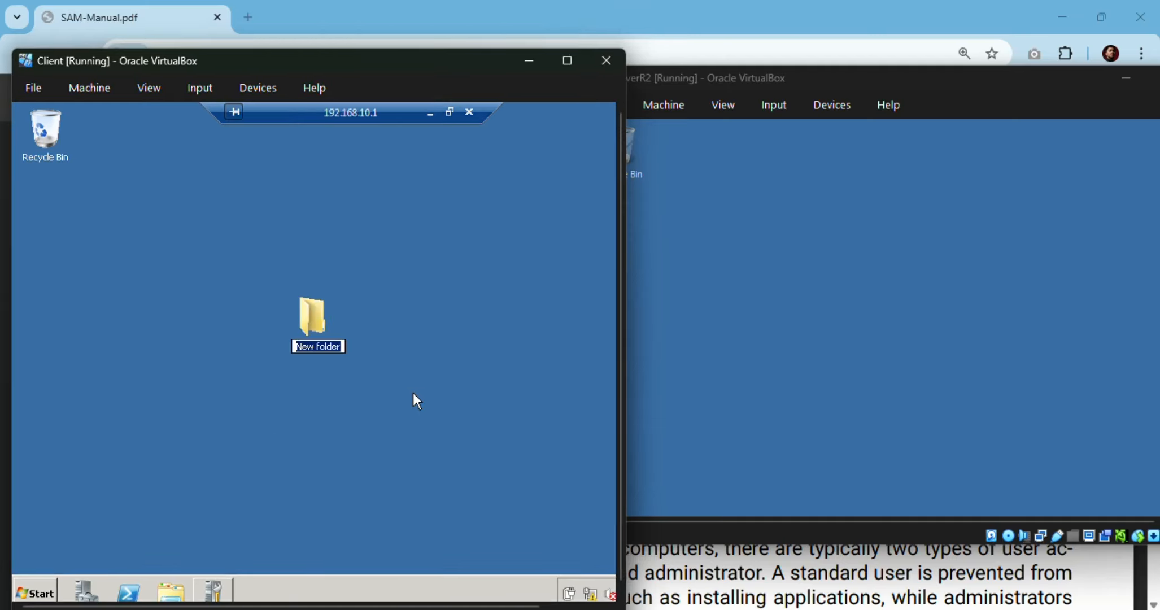
{"action": "key", "text": "Return"}
{"action": "left_click", "coordinate": [414, 393]}
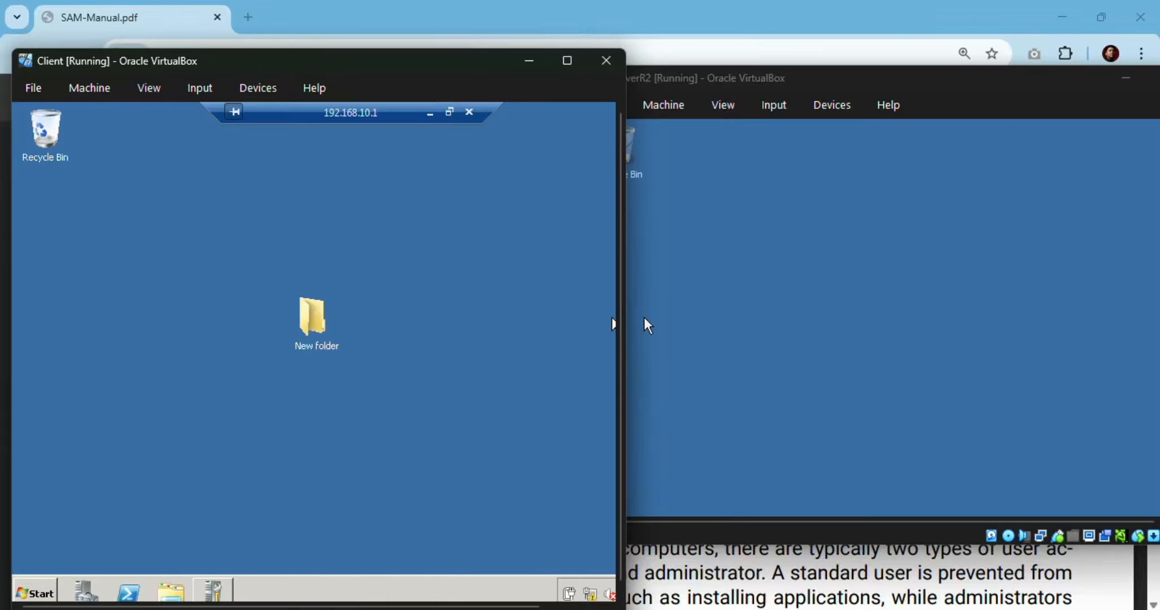
Step: Open the new folder in the remote session
{"action": "left_click", "coordinate": [645, 317]}
{"action": "left_click", "coordinate": [485, 334]}
{"action": "double_click", "coordinate": [312, 315]}
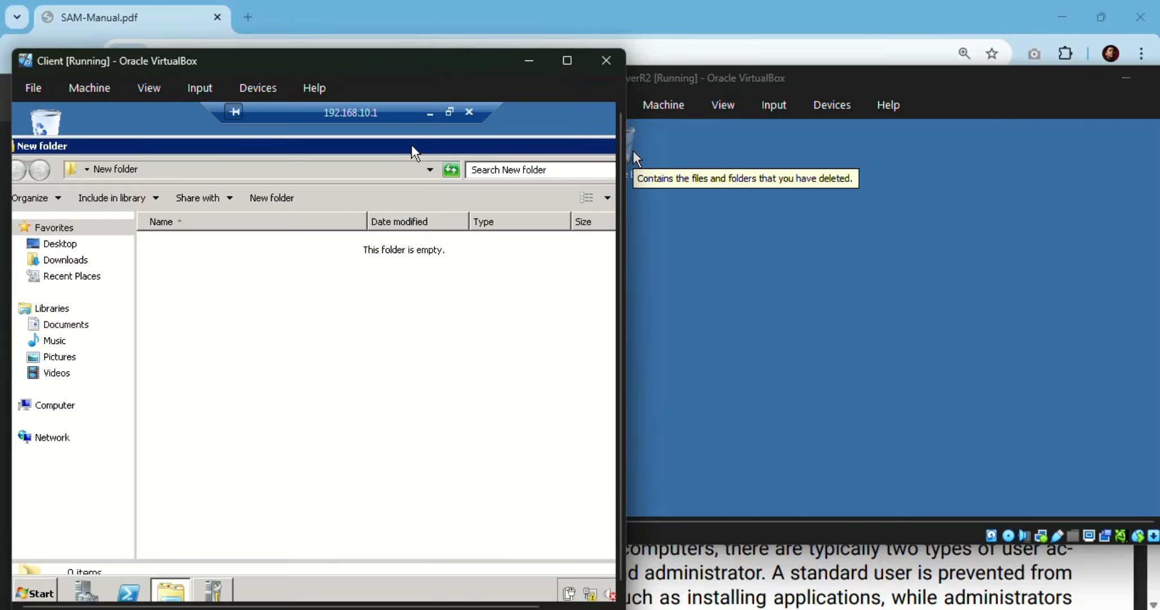
Step: Open the remote session's Start menu to check which user is logged on
{"action": "left_click_drag", "start_coordinate": [411, 148], "coordinate": [469, 154]}
{"action": "left_click", "coordinate": [34, 593]}
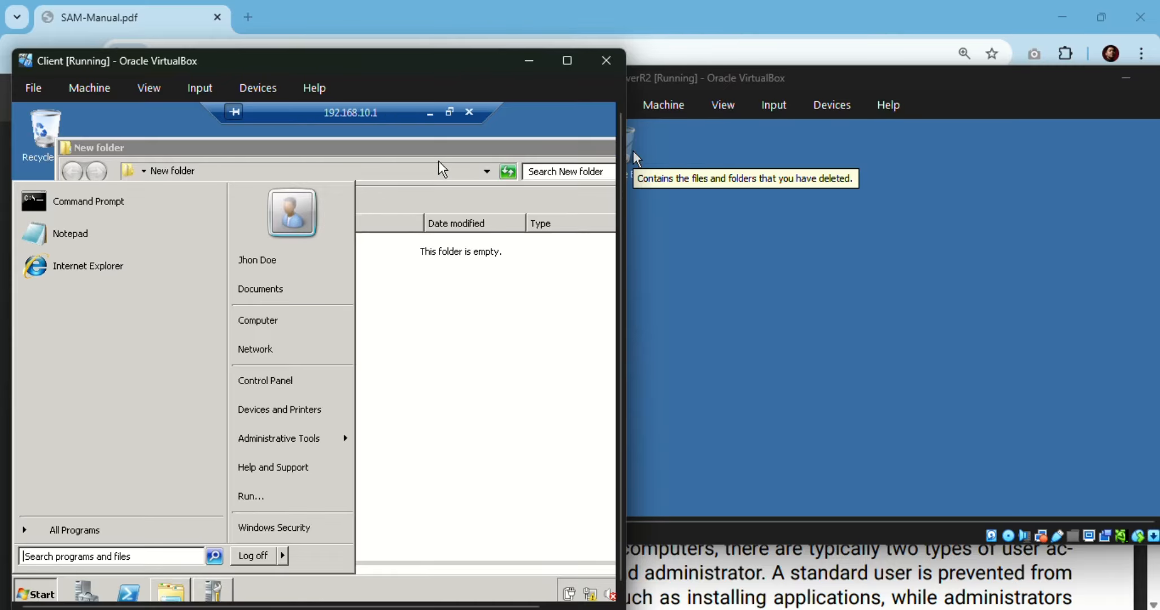
{"action": "left_click_drag", "start_coordinate": [446, 152], "coordinate": [379, 160]}
Step: Bring the server window forward, reposition it, and open the server's Start menu to check which user is logged on
{"action": "left_click", "coordinate": [707, 466]}
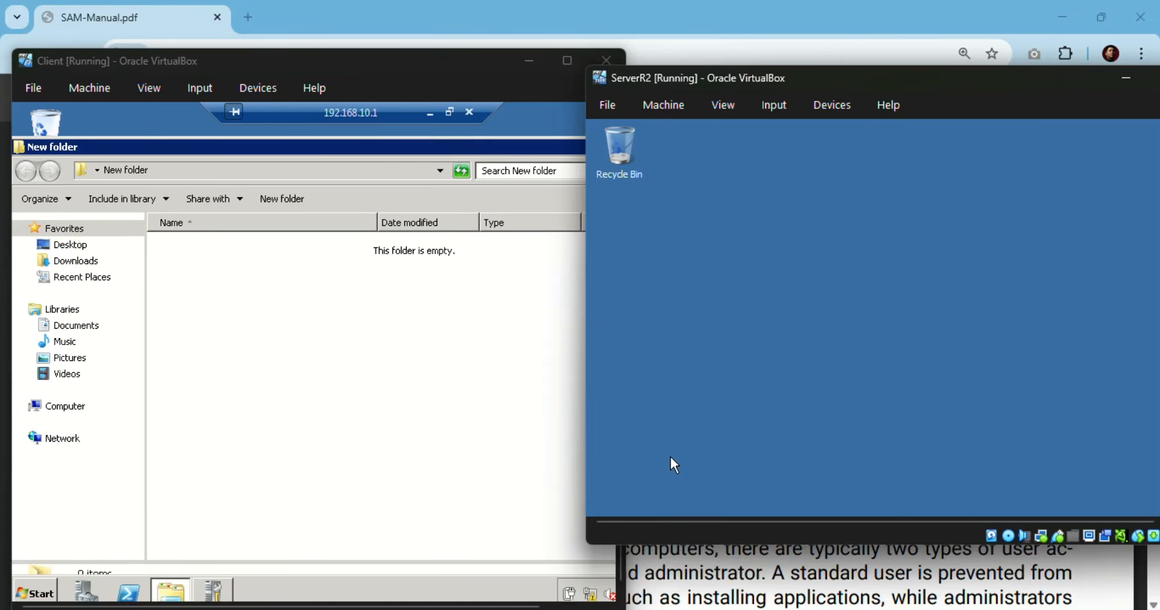
{"action": "left_click_drag", "start_coordinate": [1056, 83], "coordinate": [921, 79]}
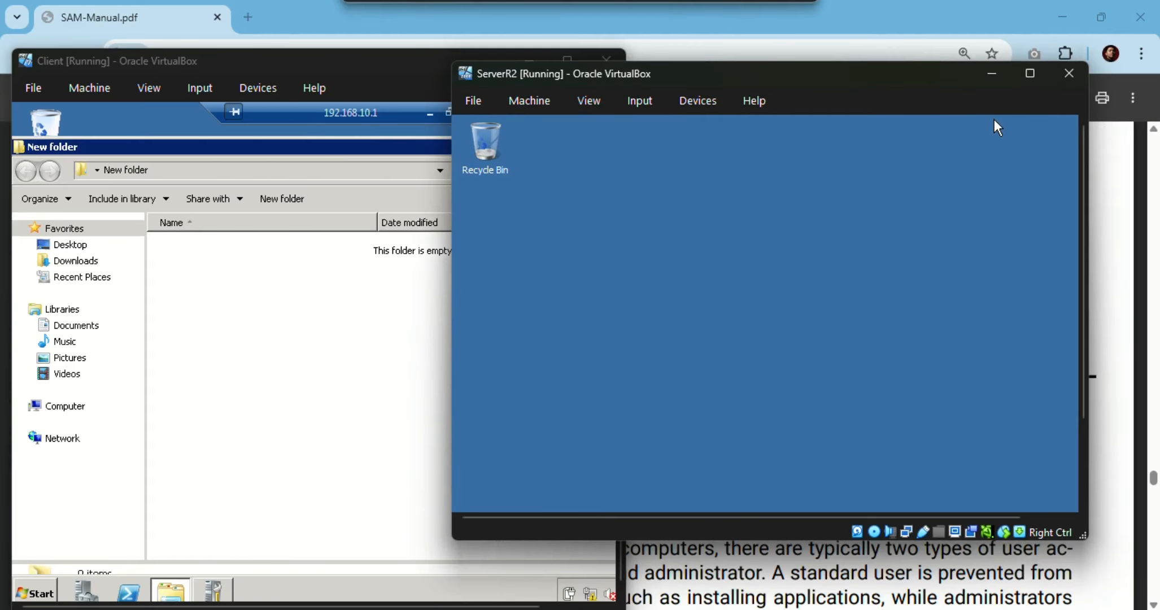
{"action": "left_click_drag", "start_coordinate": [1083, 255], "coordinate": [1097, 341]}
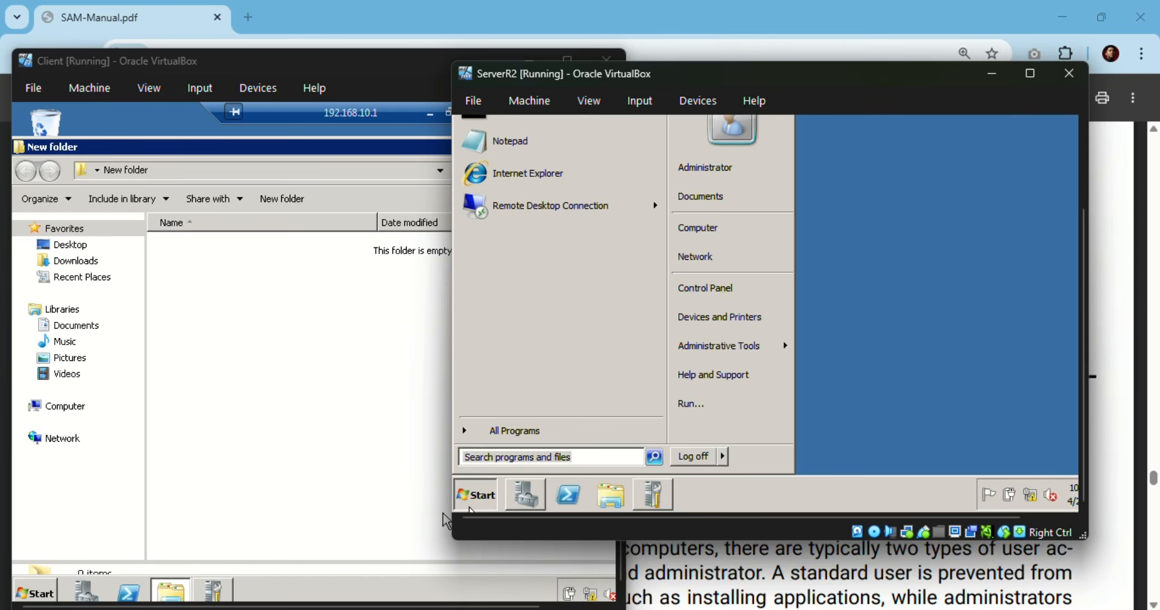
{"action": "left_click", "coordinate": [476, 494]}
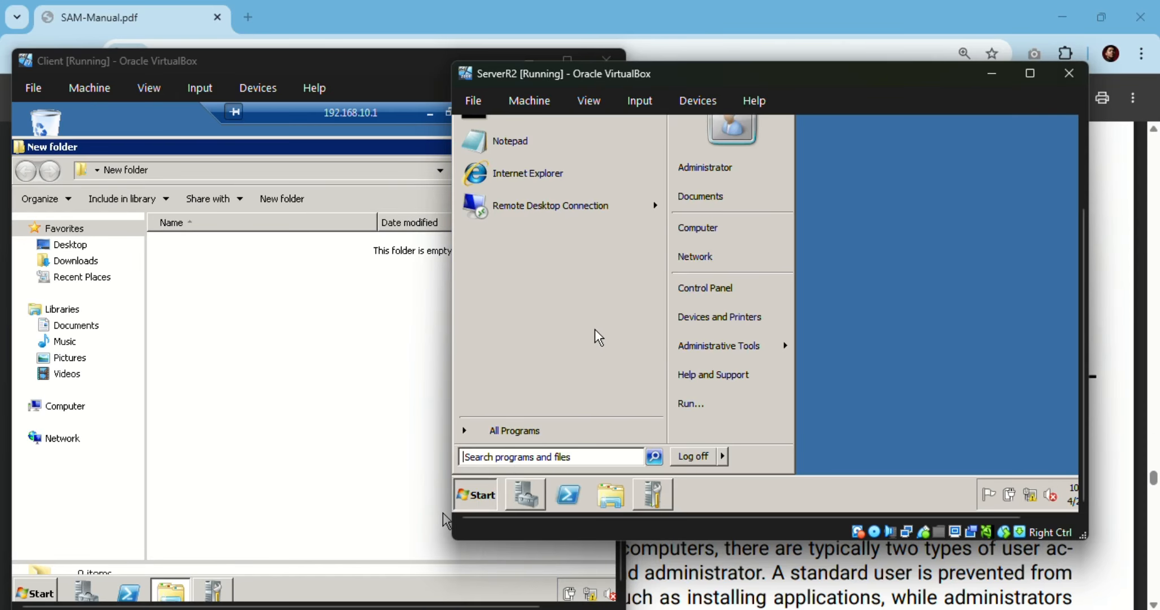
Step: Close the New folder window inside the remote session on the client
{"action": "left_click", "coordinate": [338, 346]}
{"action": "left_click_drag", "start_coordinate": [543, 148], "coordinate": [428, 160]}
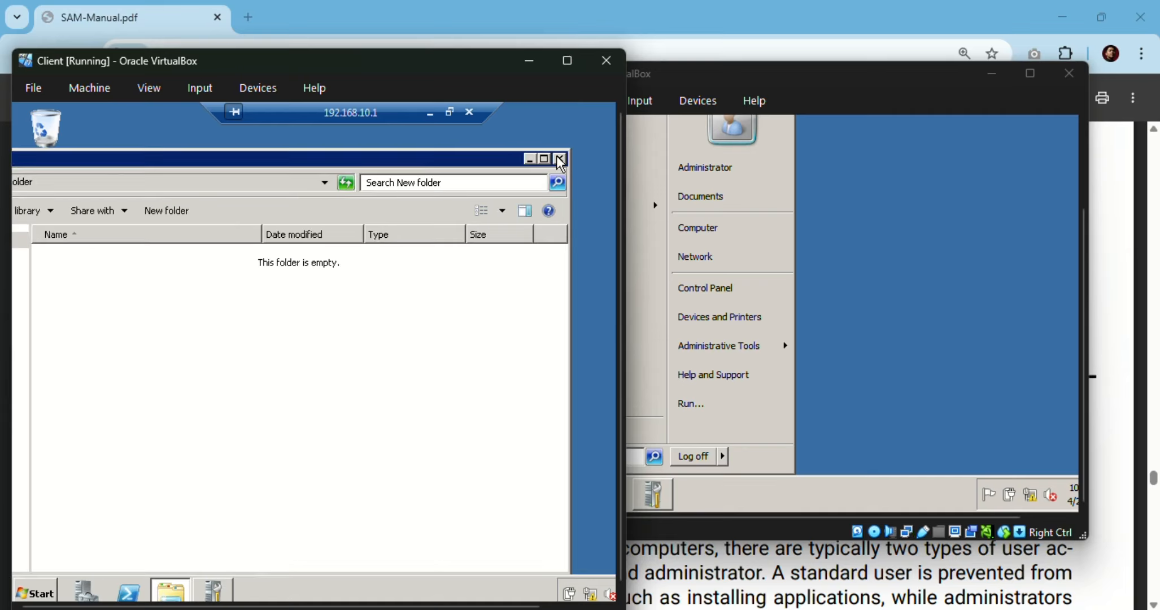
{"action": "left_click", "coordinate": [559, 161]}
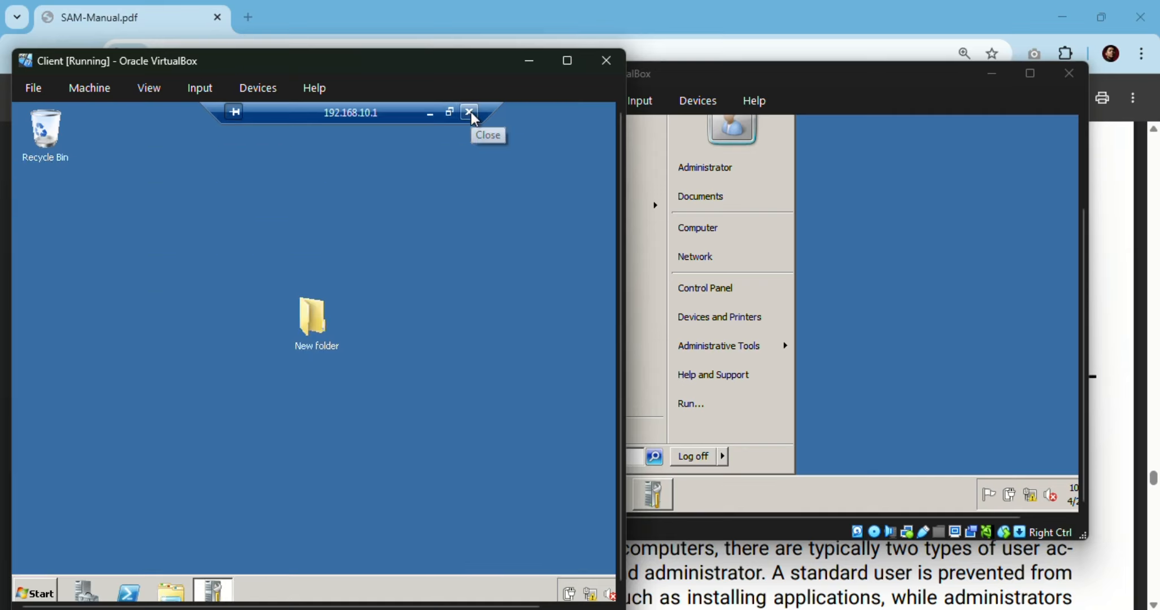
Step: Disconnect the remote desktop session to 192.168.10.1 from the client, confirming the disconnect
{"action": "left_click", "coordinate": [469, 112]}
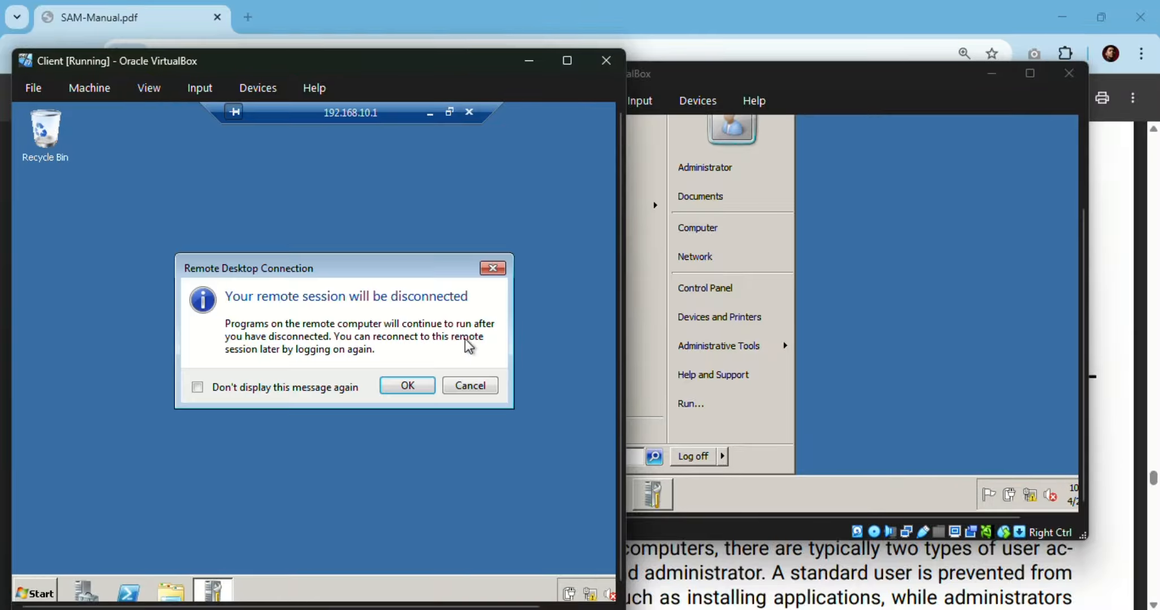
{"action": "left_click", "coordinate": [347, 388]}
{"action": "left_click", "coordinate": [390, 388]}
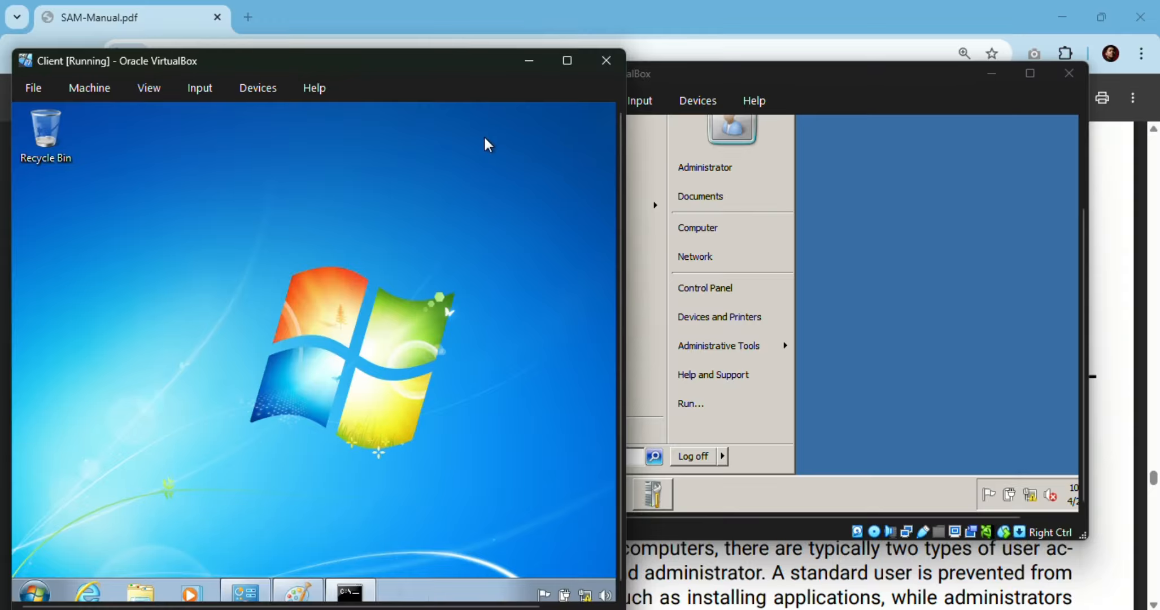
Step: Maximize and restore the server VirtualBox window, then move and resize it to sit beside the client window
{"action": "left_click", "coordinate": [938, 177]}
{"action": "left_click", "coordinate": [1030, 74]}
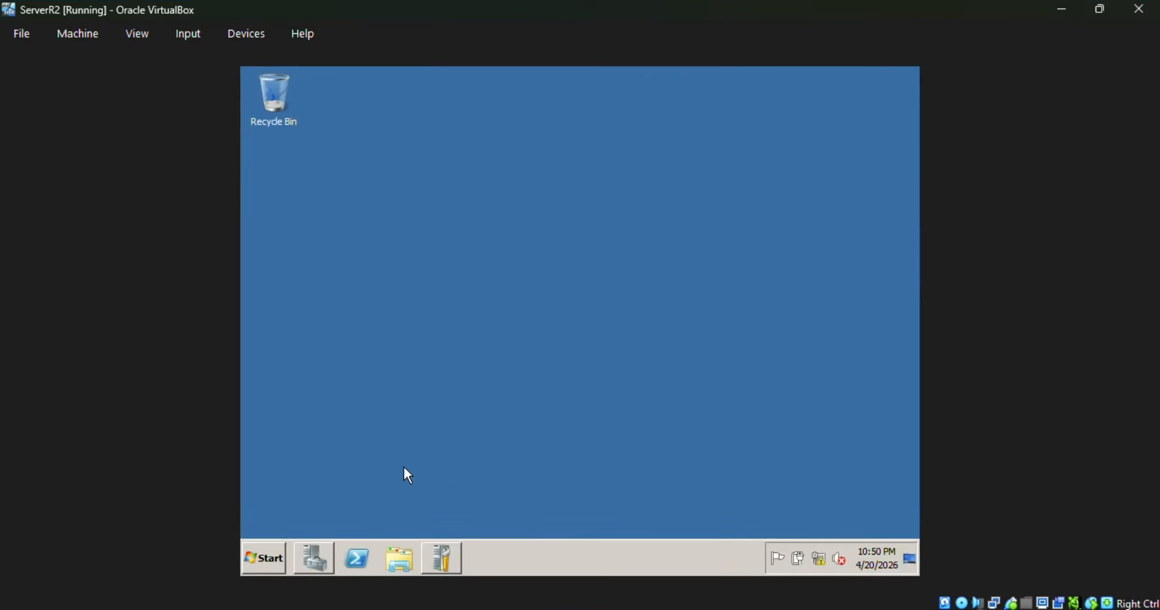
{"action": "left_click", "coordinate": [1100, 9]}
{"action": "left_click_drag", "start_coordinate": [859, 84], "coordinate": [923, 81]}
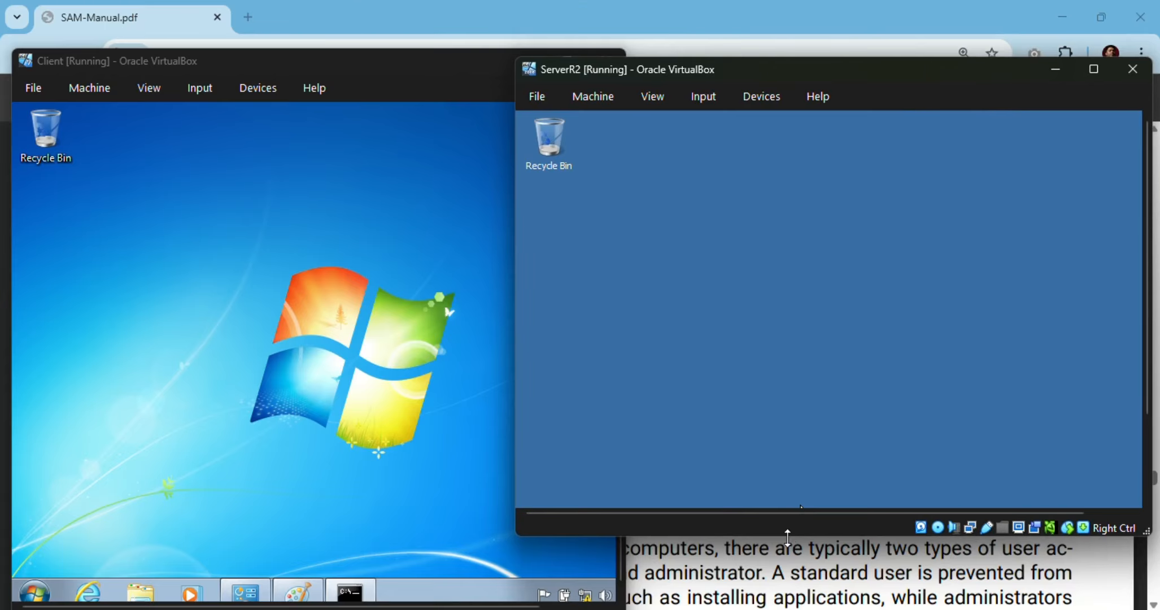
{"action": "left_click_drag", "start_coordinate": [797, 535], "coordinate": [812, 592]}
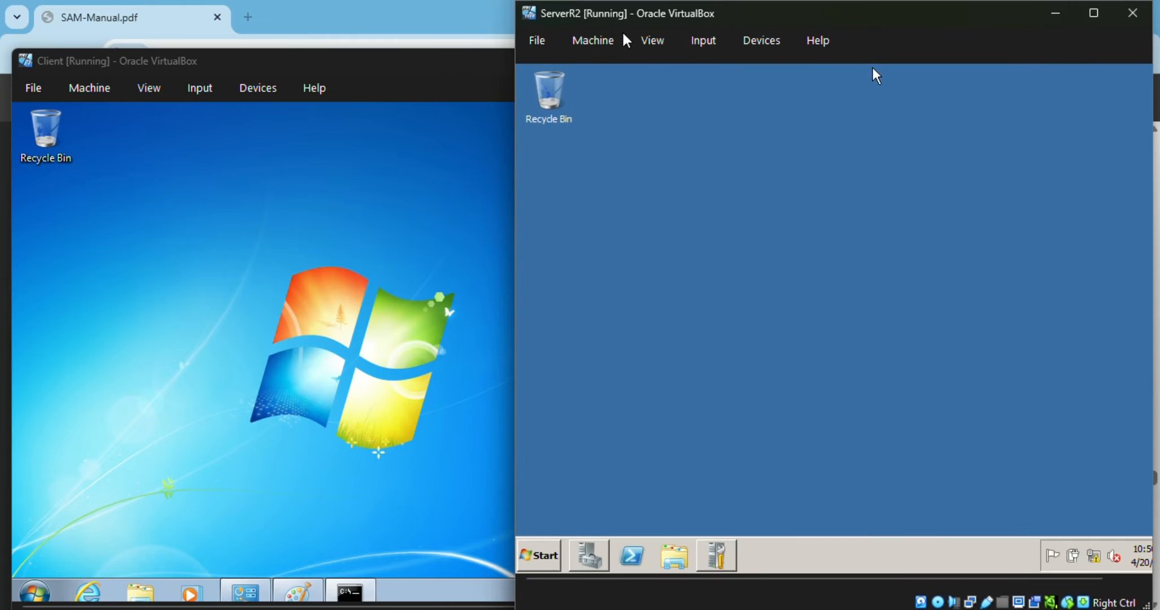
{"action": "left_click", "coordinate": [504, 30]}
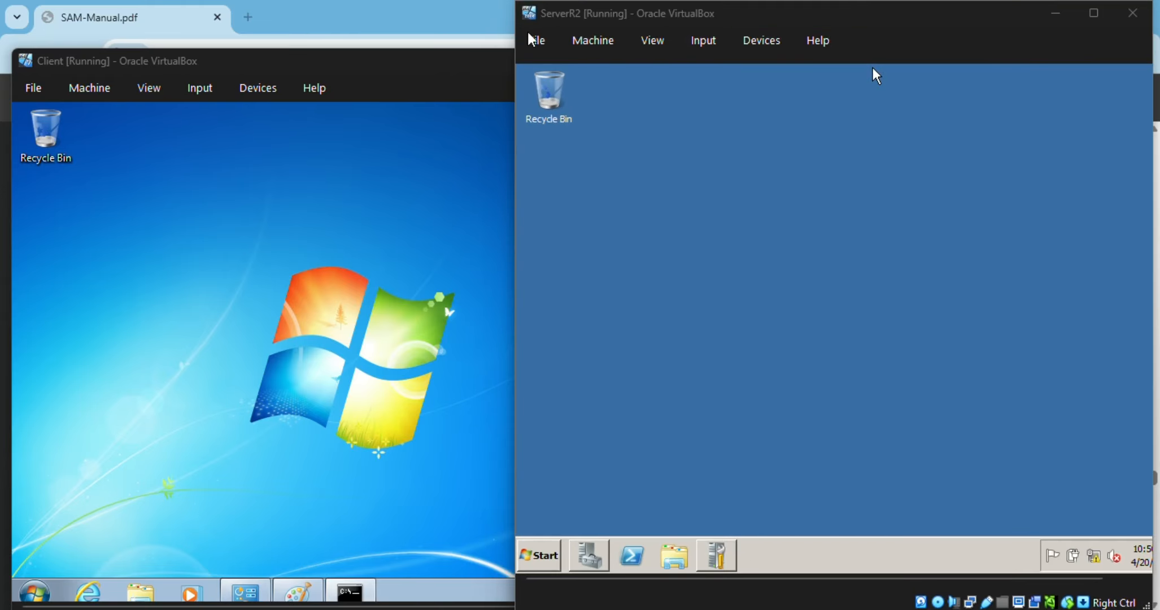